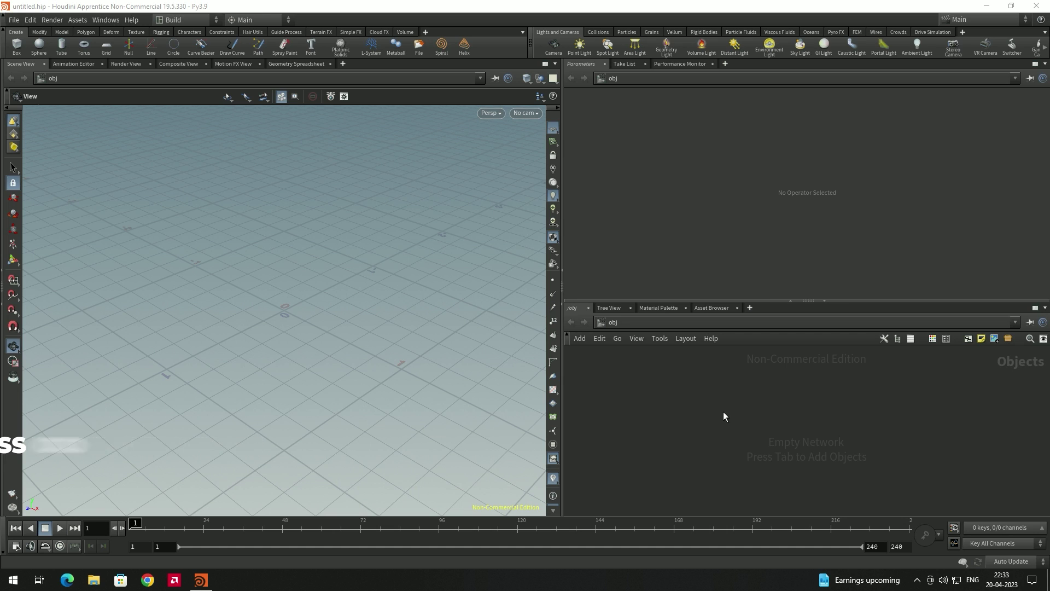
Create a Geometry object in the empty object network and go inside it.
key(Tab)
text(ge)
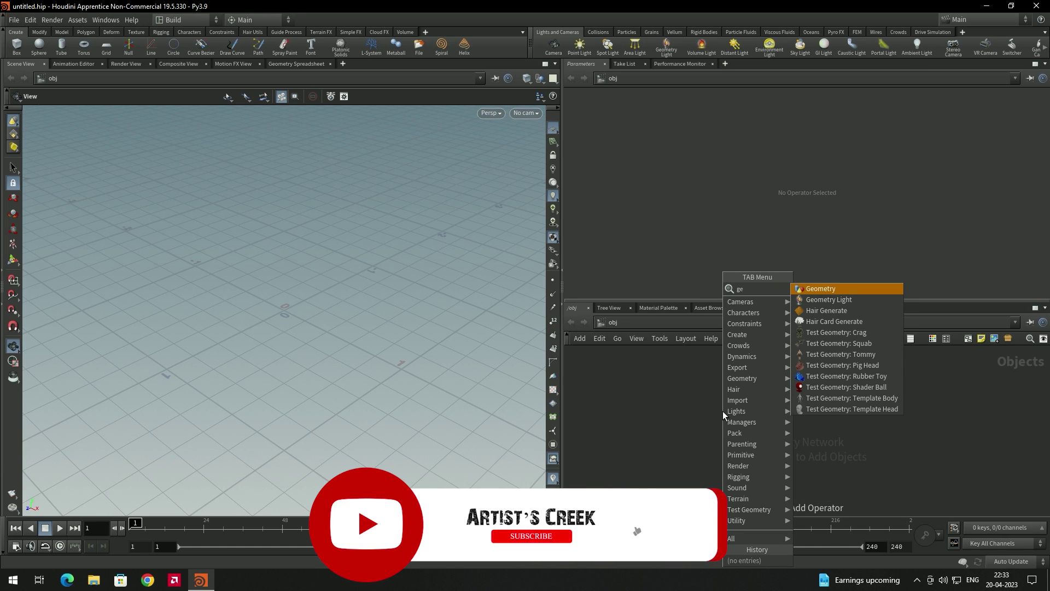
key(Return)
click(723, 409)
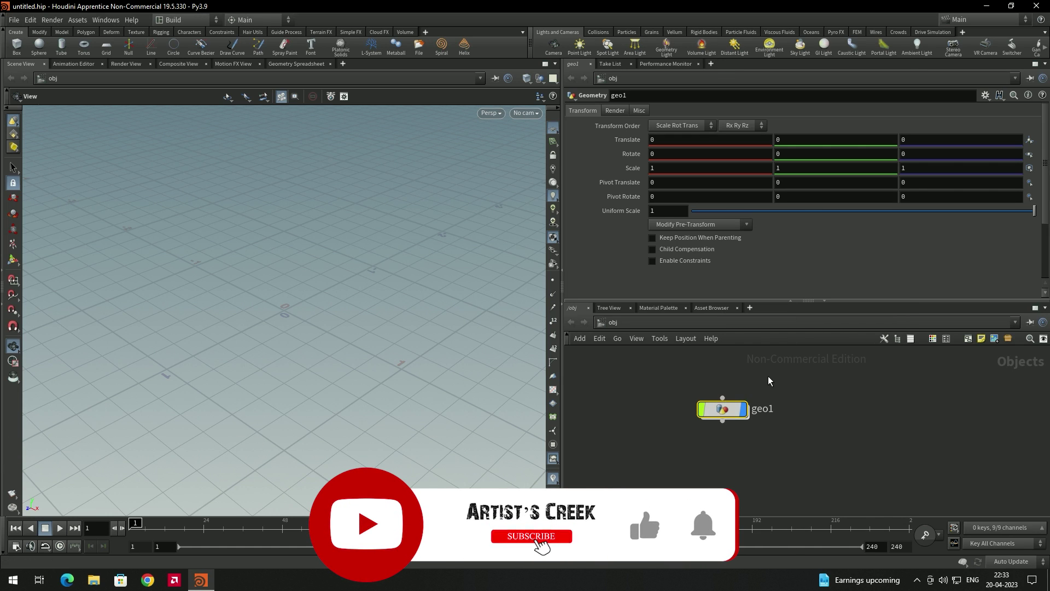
double_click(721, 411)
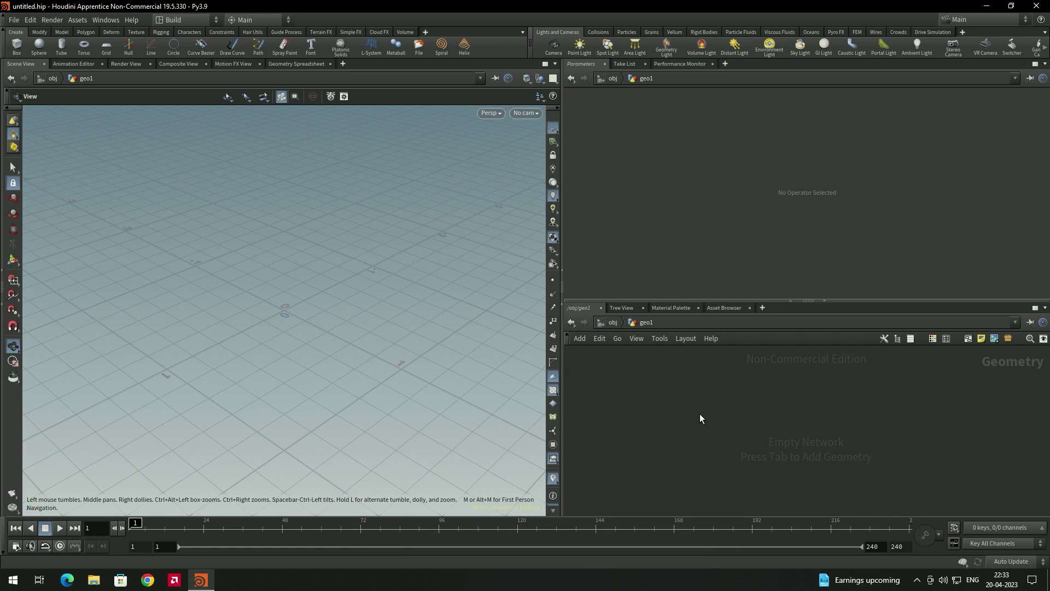
Add a Circle node to the geometry network and select it.
key(Tab)
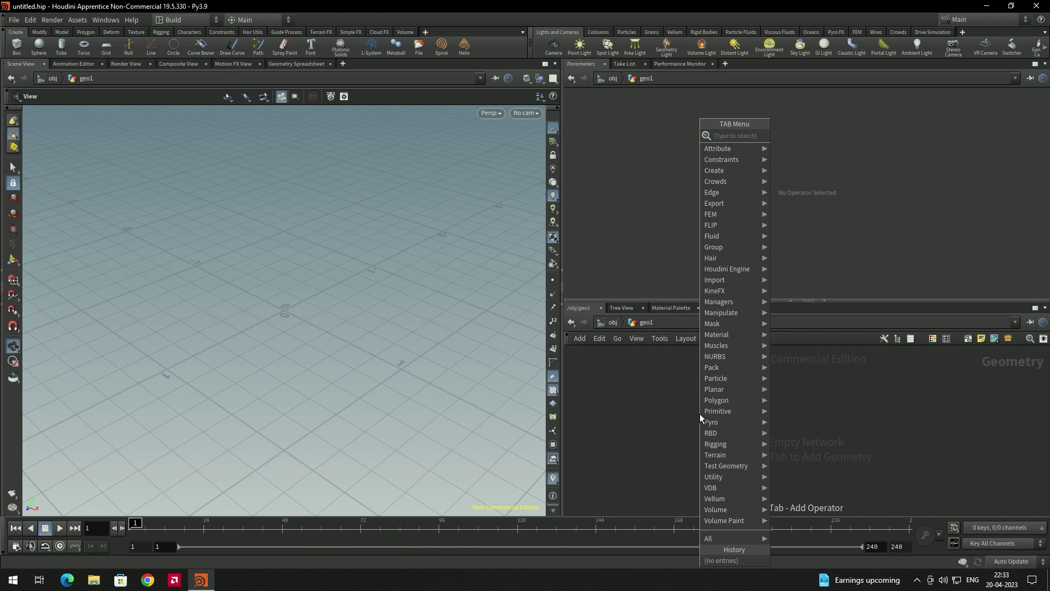
text(ci)
key(Return)
click(701, 411)
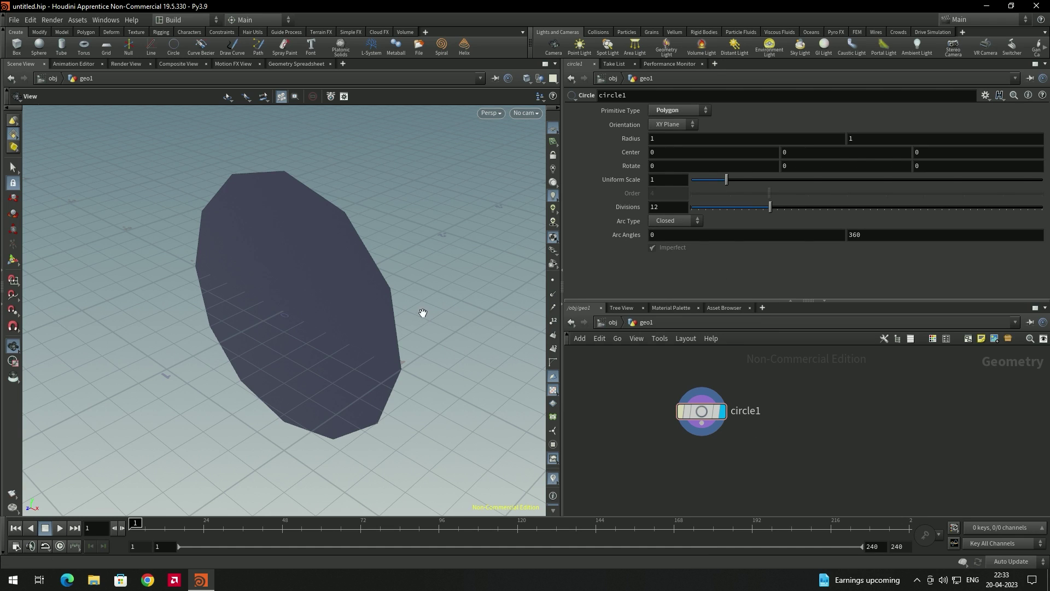
scroll(408, 304, down, 2)
click(701, 412)
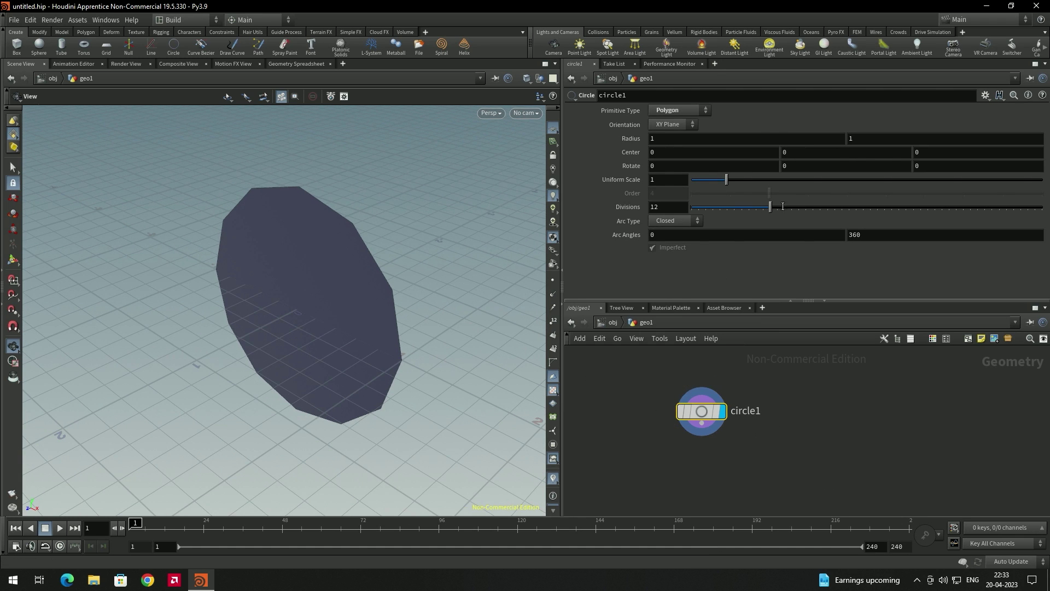
Lay the circle flat with a 90-degree X rotation and raise its divisions to 50.
click(669, 166)
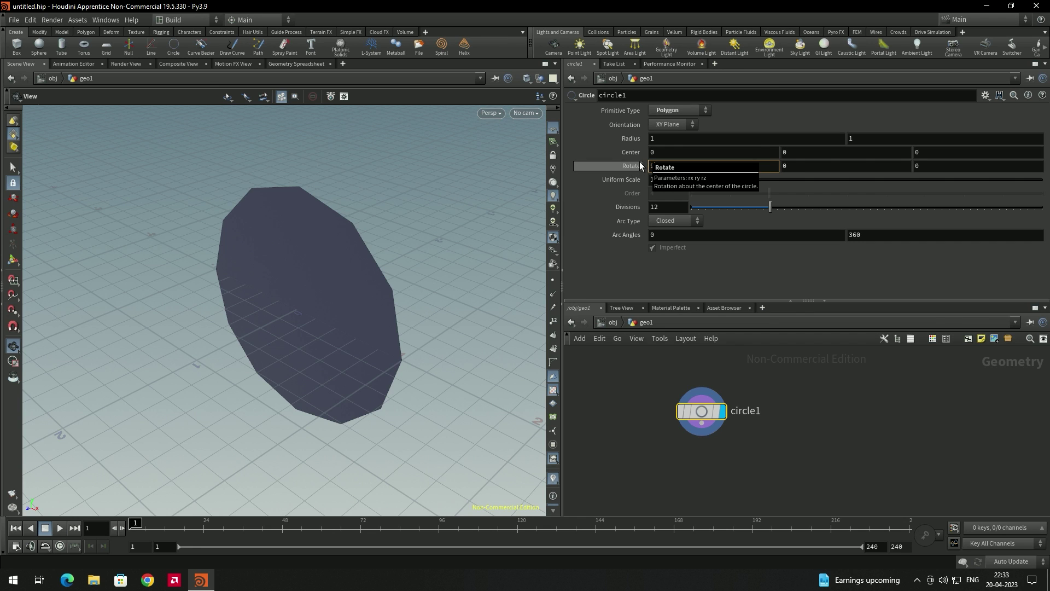
text(90)
key(Return)
drag(316, 286, 541, 263)
drag(771, 206, 819, 216)
drag(909, 216, 1042, 208)
drag(355, 317, 377, 330)
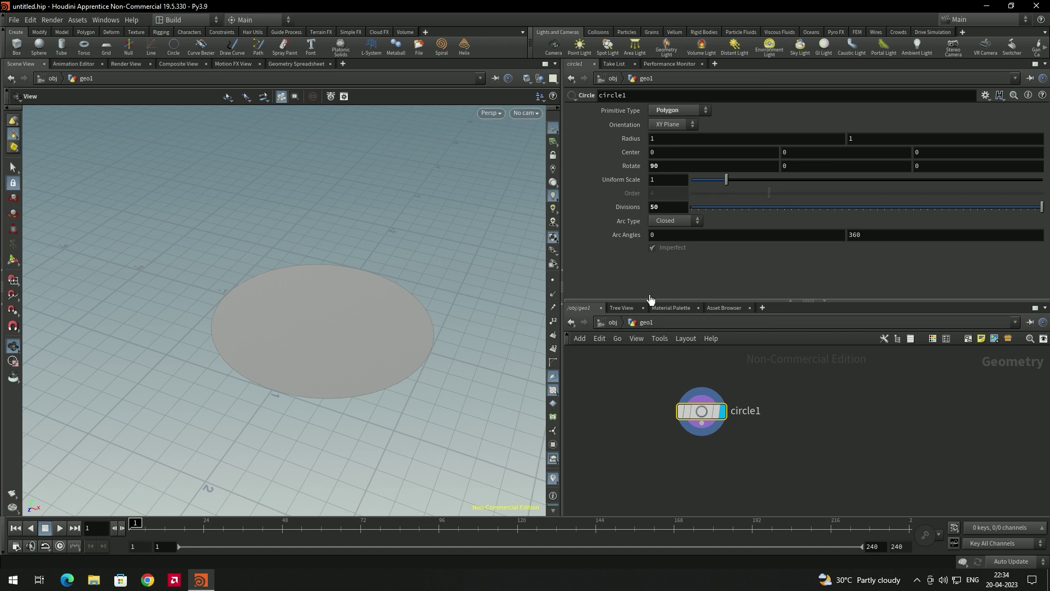
Change the circle's arc type to Open Arc.
mouse_move(706, 414)
click(680, 220)
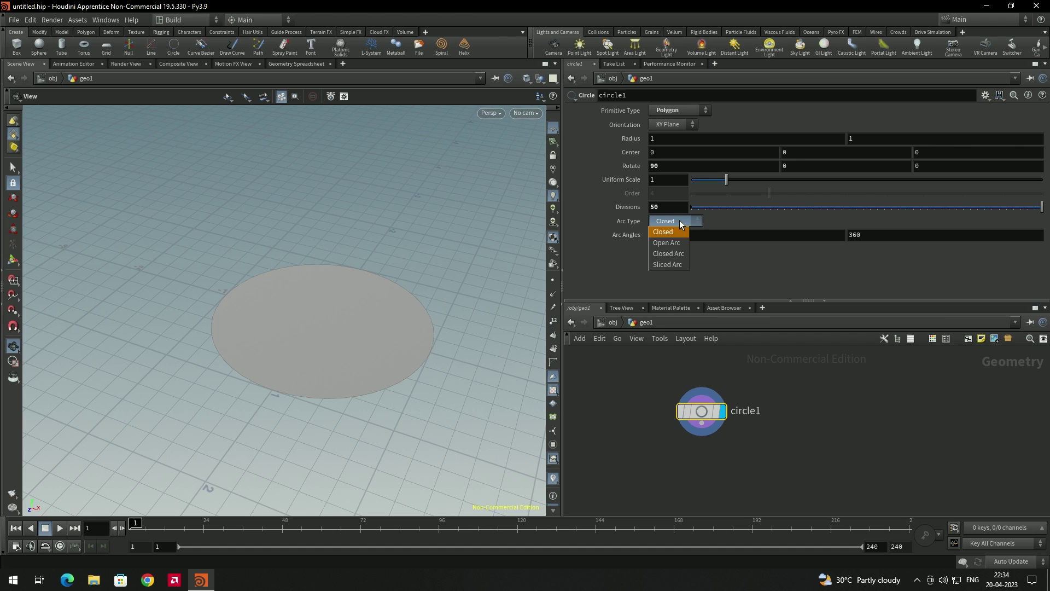
click(669, 241)
drag(392, 314, 403, 297)
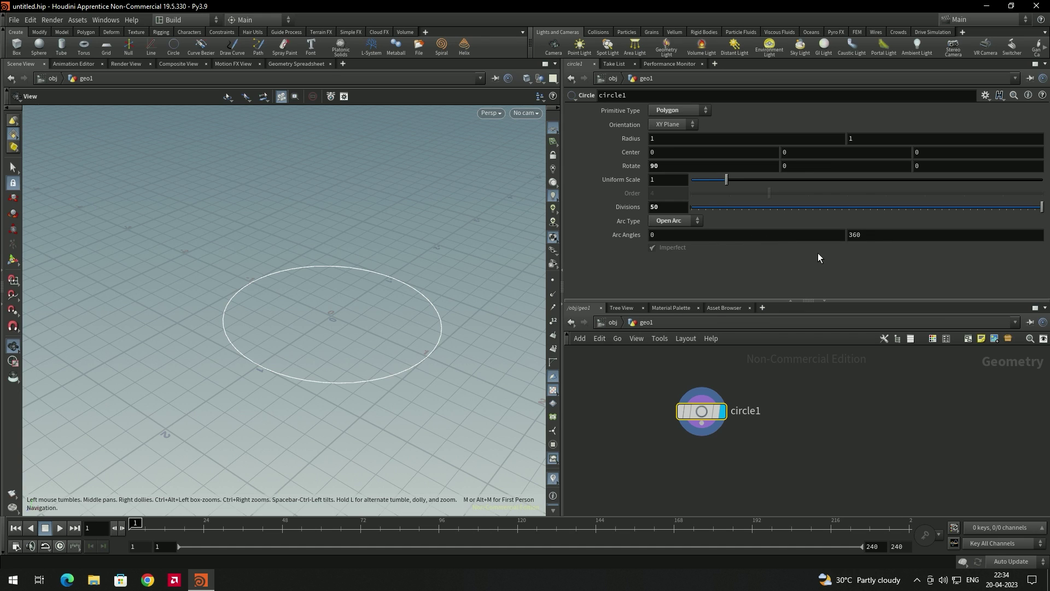
Try an end arc angle of 250 degrees on the open circle.
click(826, 232)
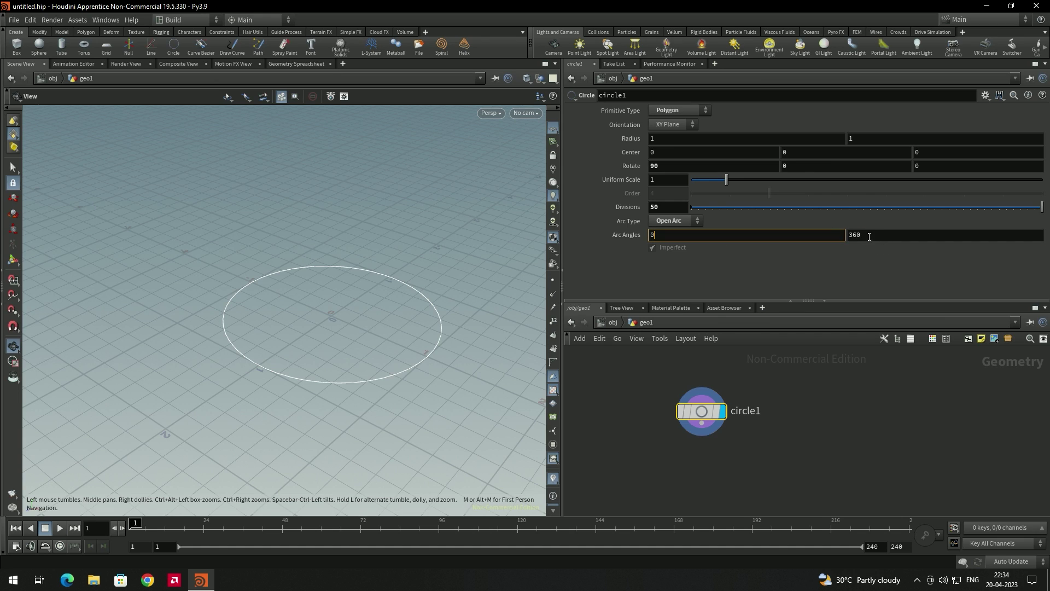
double_click(856, 235)
text(270)
key(Return)
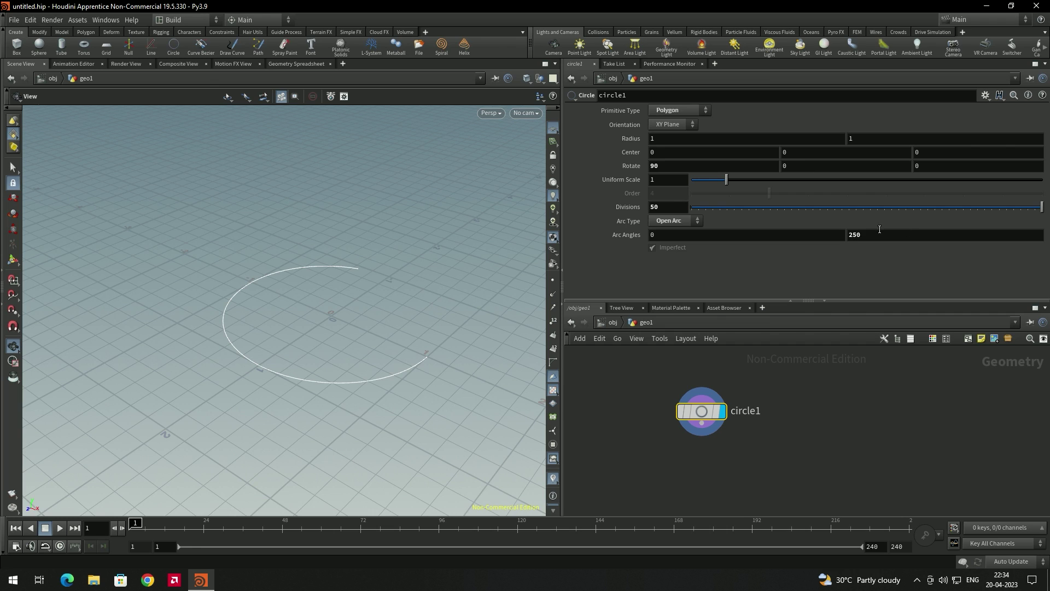
Set the circle's end arc angle to 300 degrees.
double_click(865, 234)
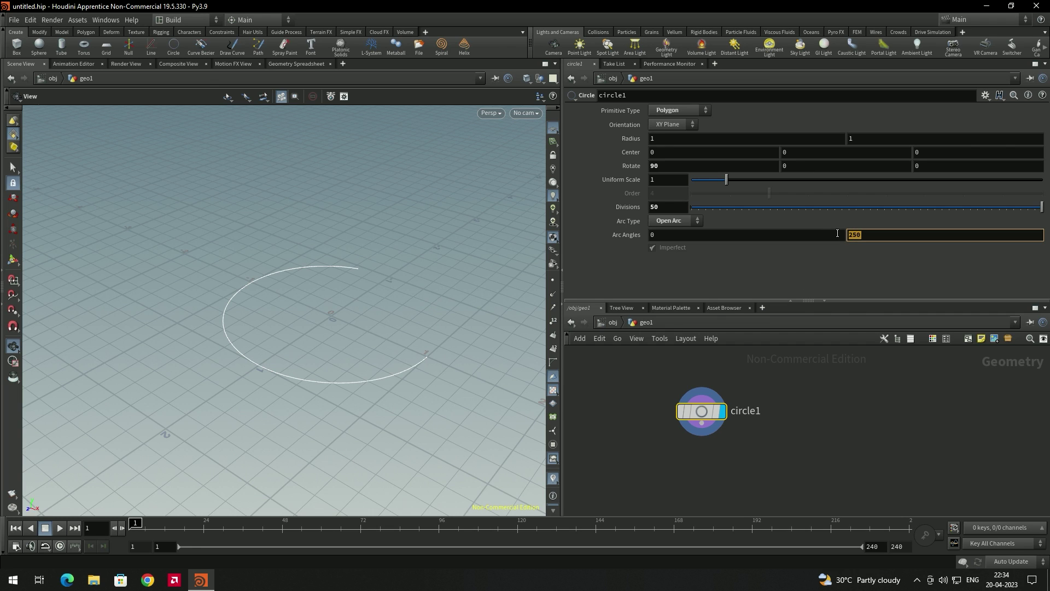
text(300)
key(Return)
drag(339, 323, 376, 307)
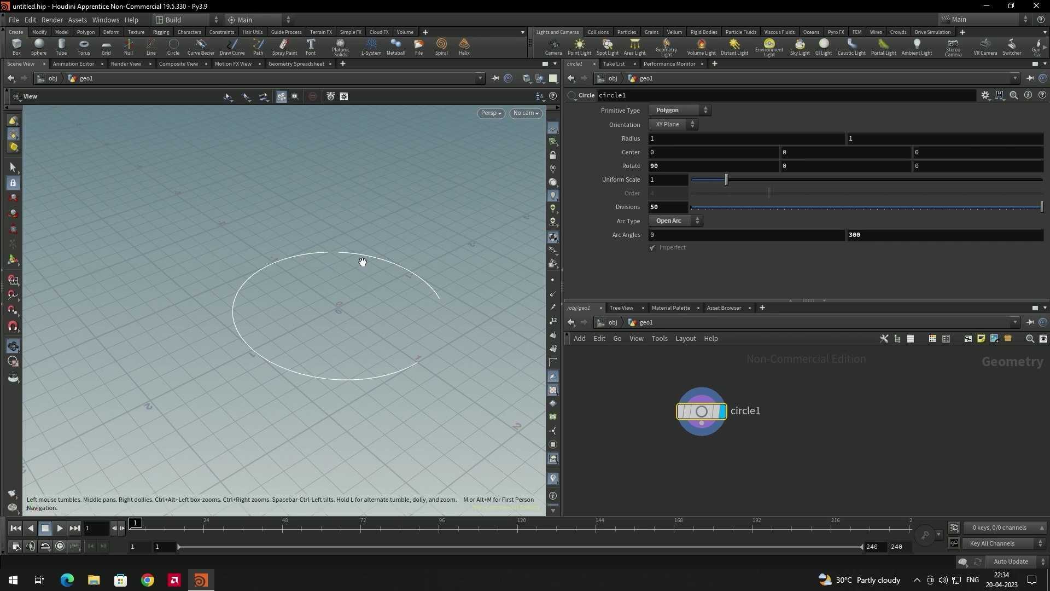
Add a Sweep node below the circle, fed by the circle's output.
middle_drag(701, 444, 699, 415)
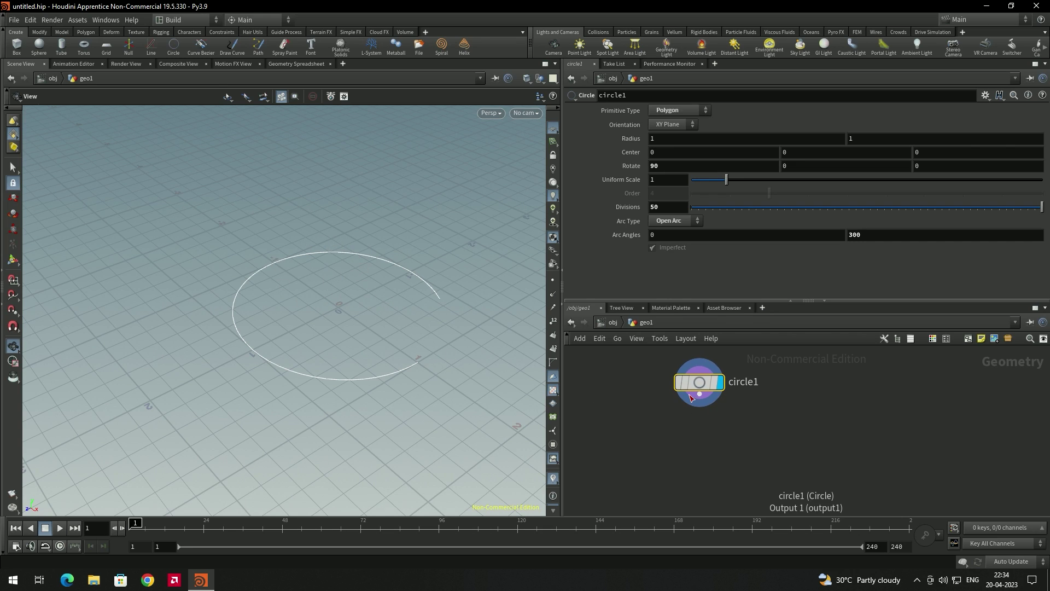
key(Tab)
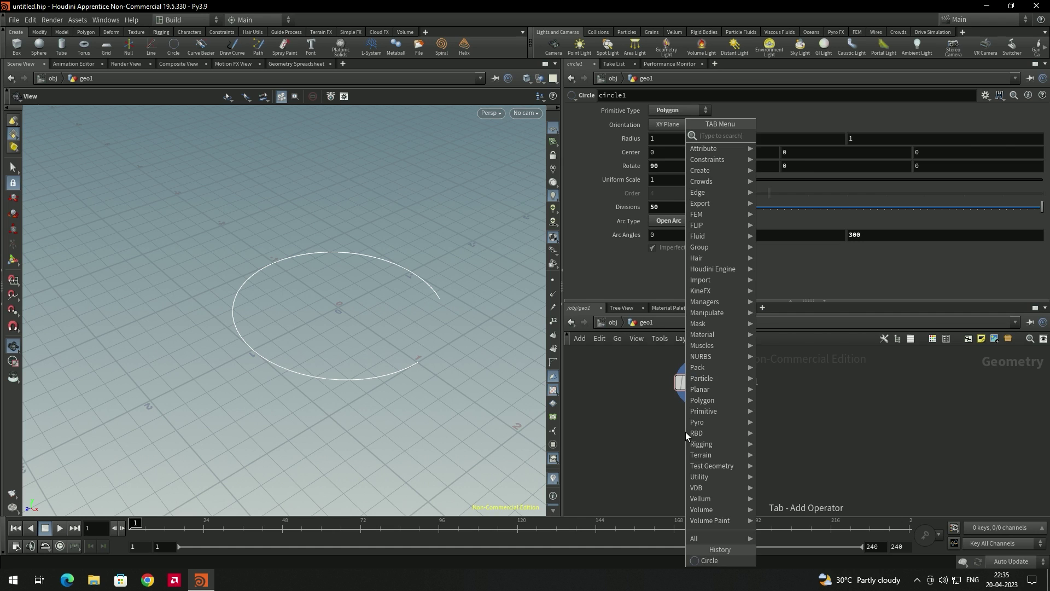
text(sw)
key(Return)
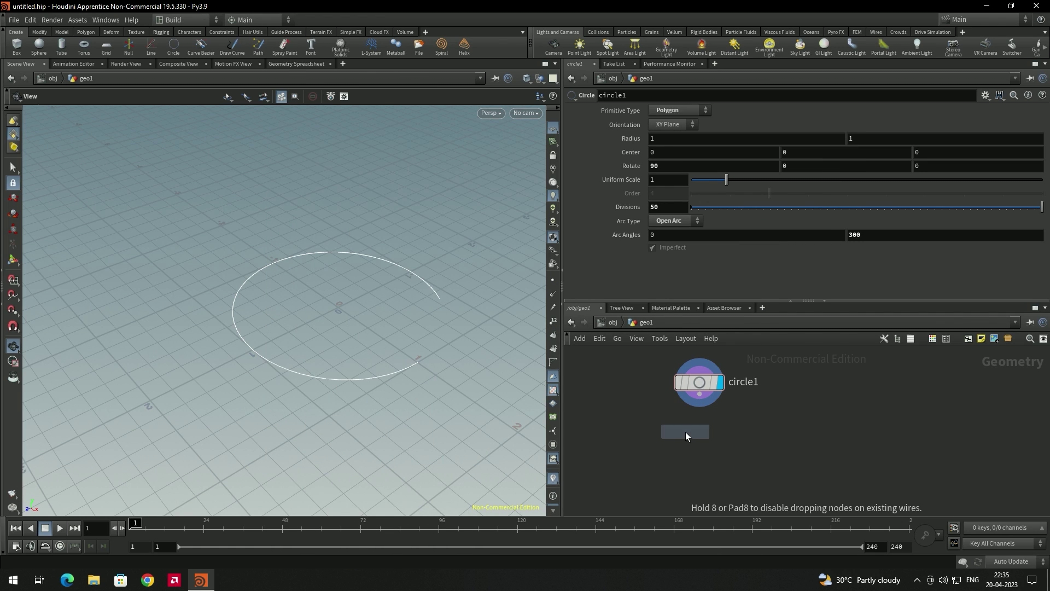
click(685, 432)
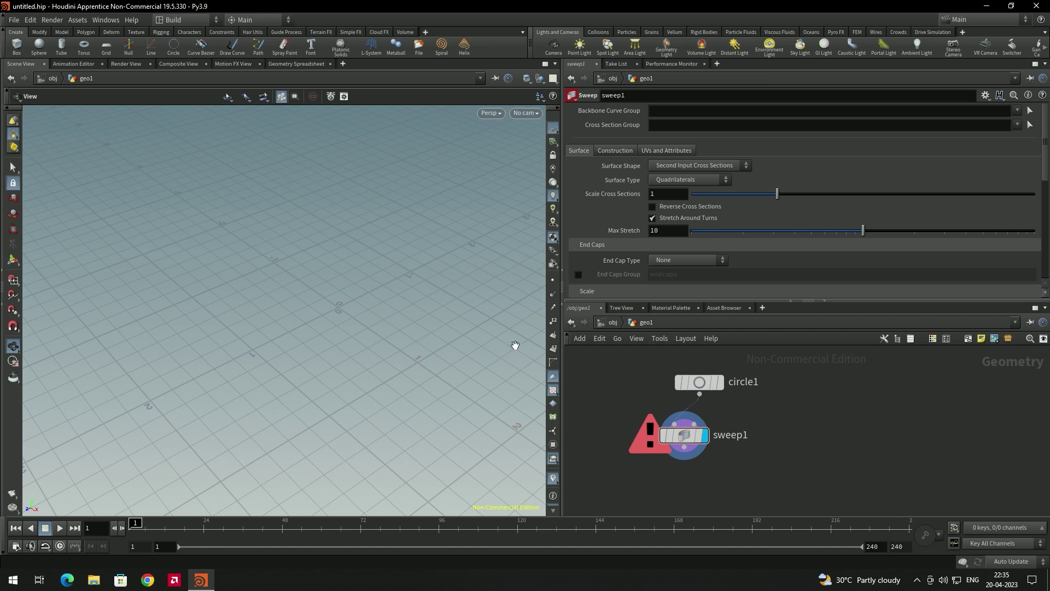
Set the sweep's surface shape to Round Tube and its columns to 11.
click(681, 166)
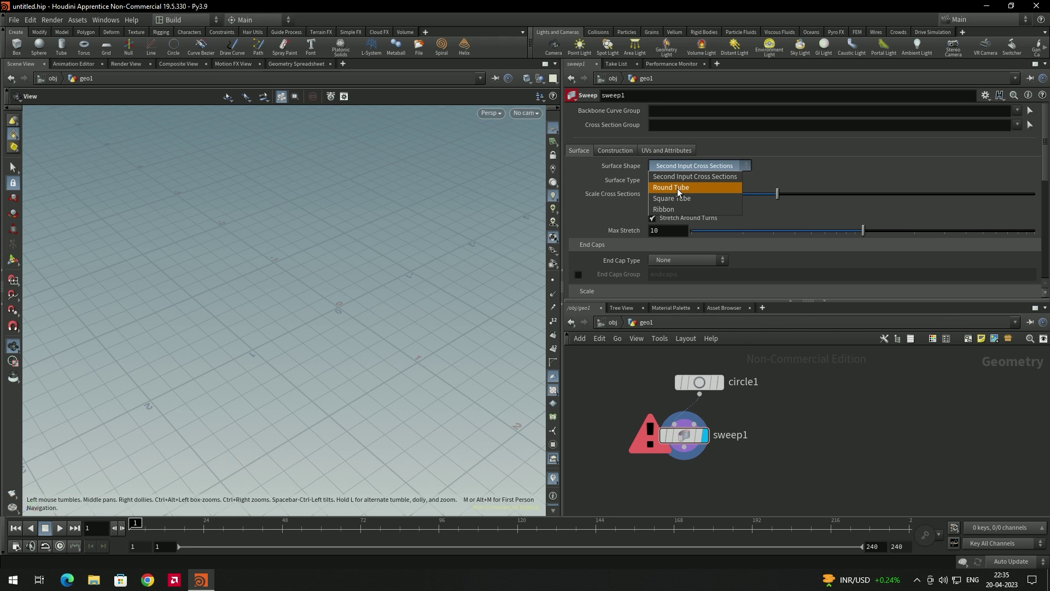
click(678, 188)
mouse_move(448, 304)
mouse_down()
mouse_move(459, 286)
mouse_move(442, 311)
mouse_move(459, 310)
mouse_move(435, 320)
mouse_move(447, 310)
mouse_up()
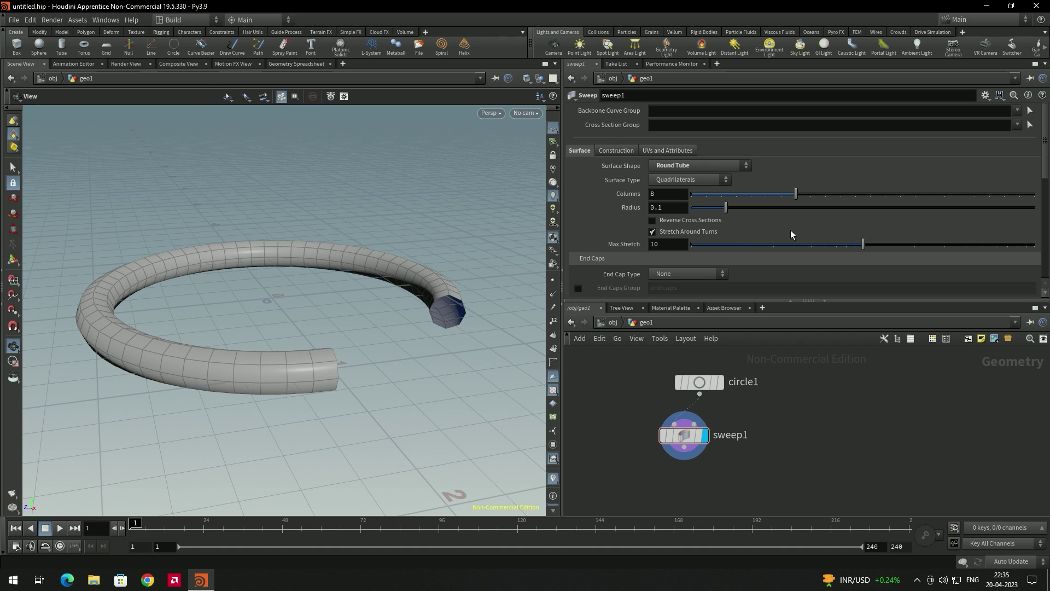
drag(798, 199, 848, 214)
drag(460, 284, 401, 326)
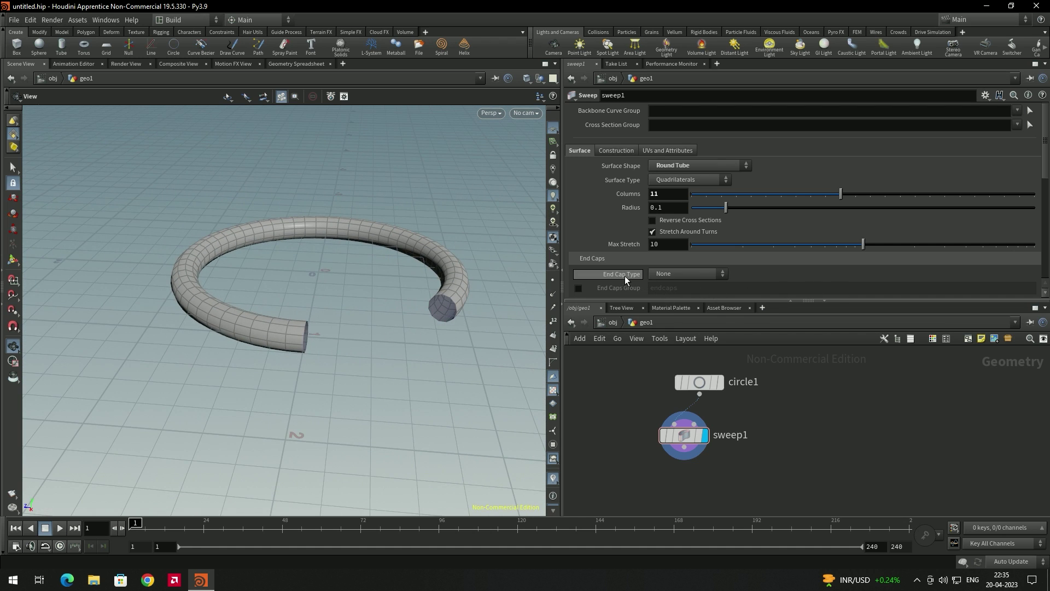
Close the ends of the swept tube with the Single Polygon end cap type.
click(684, 274)
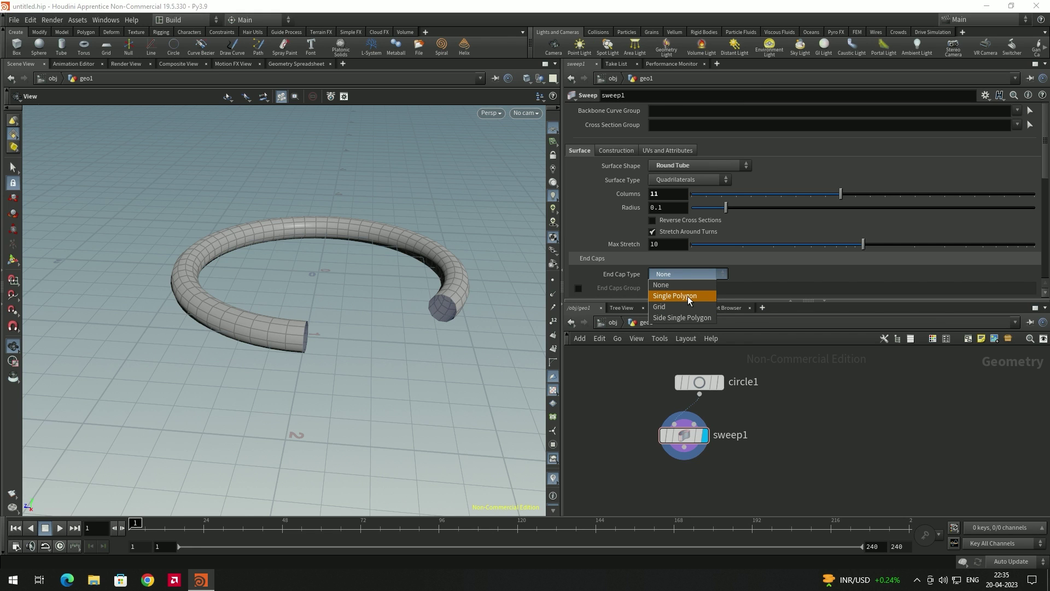
click(687, 297)
drag(441, 305, 403, 321)
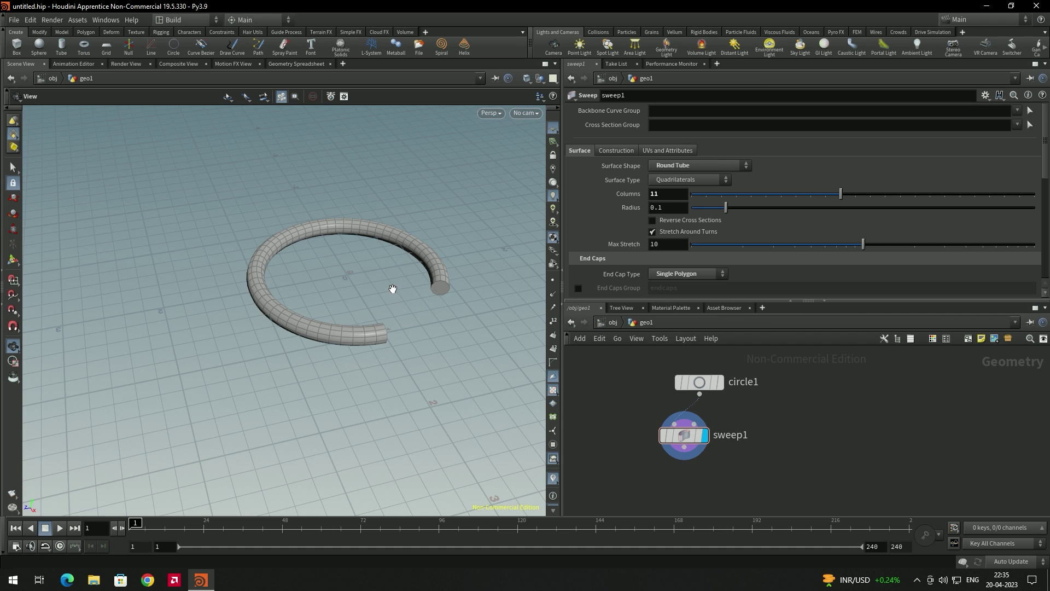
drag(379, 286, 379, 283)
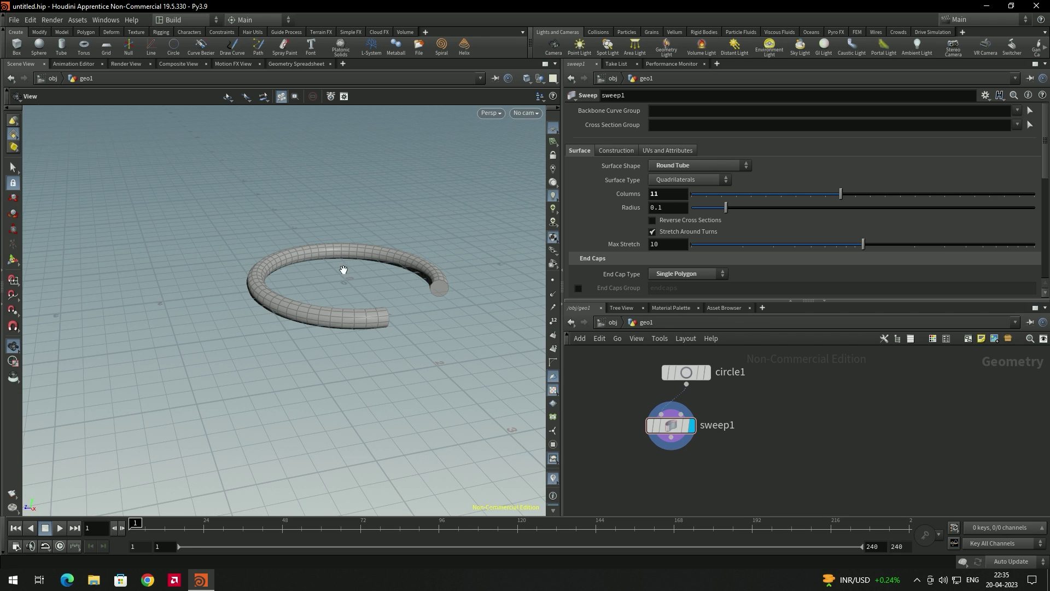
drag(345, 272, 344, 319)
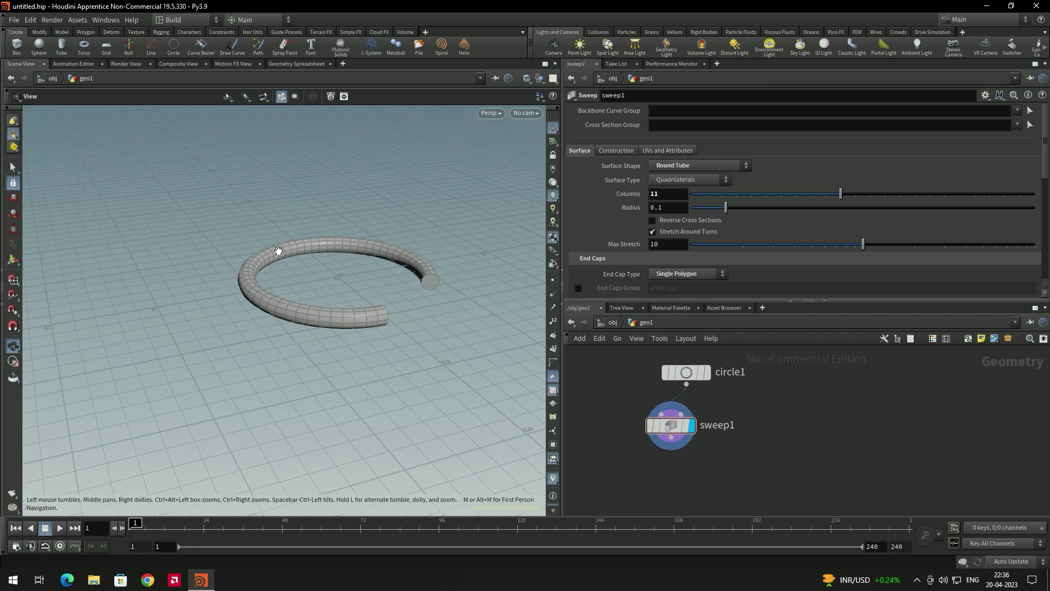
drag(312, 323, 340, 299)
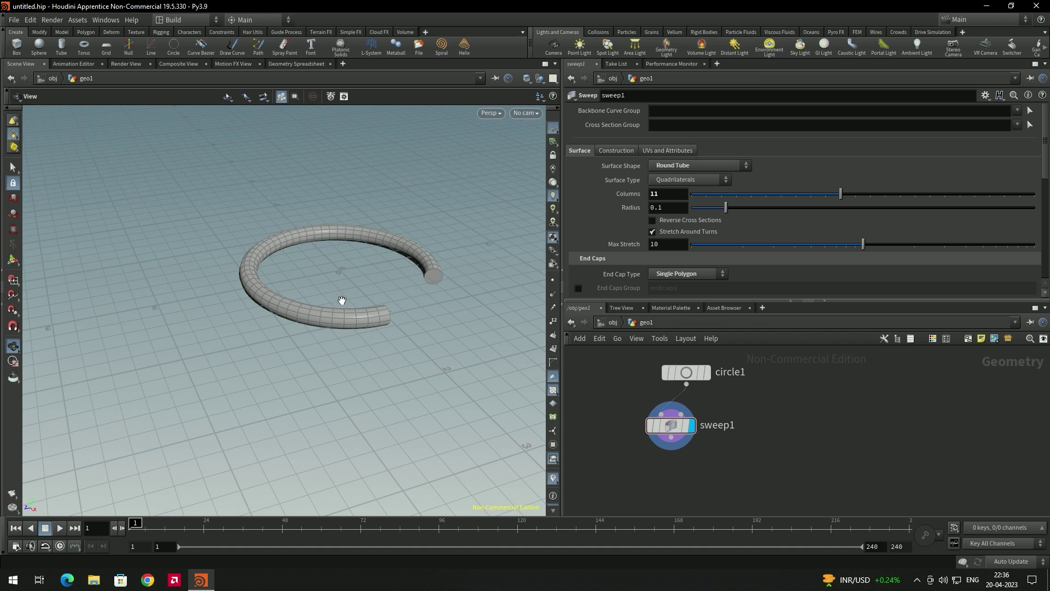
scroll(359, 323, up, 4)
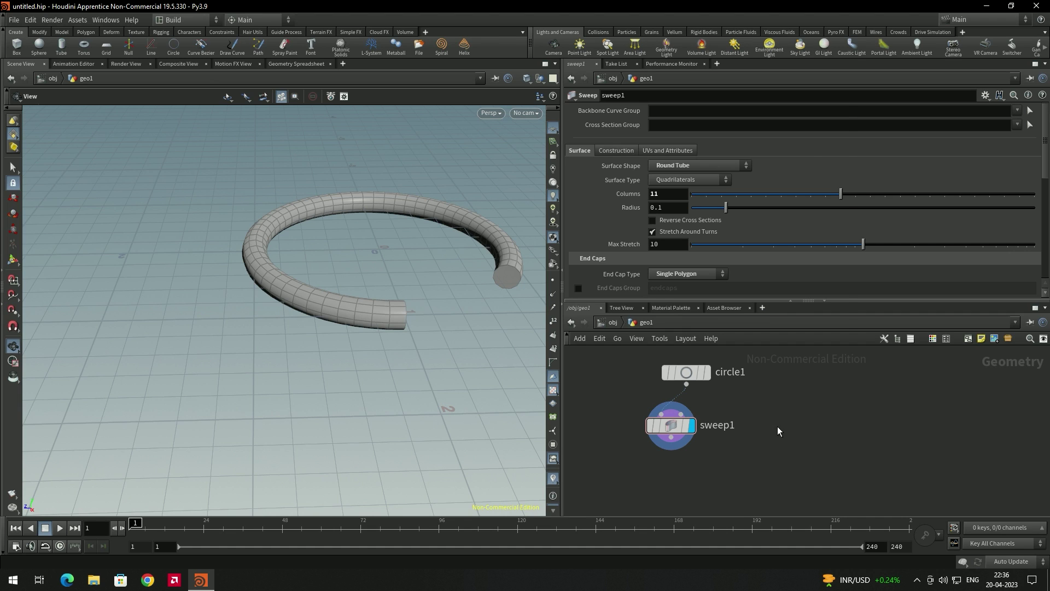
Add a Group by Range node below the sweep and connect the sweep's output to it.
key(Tab)
text(gr)
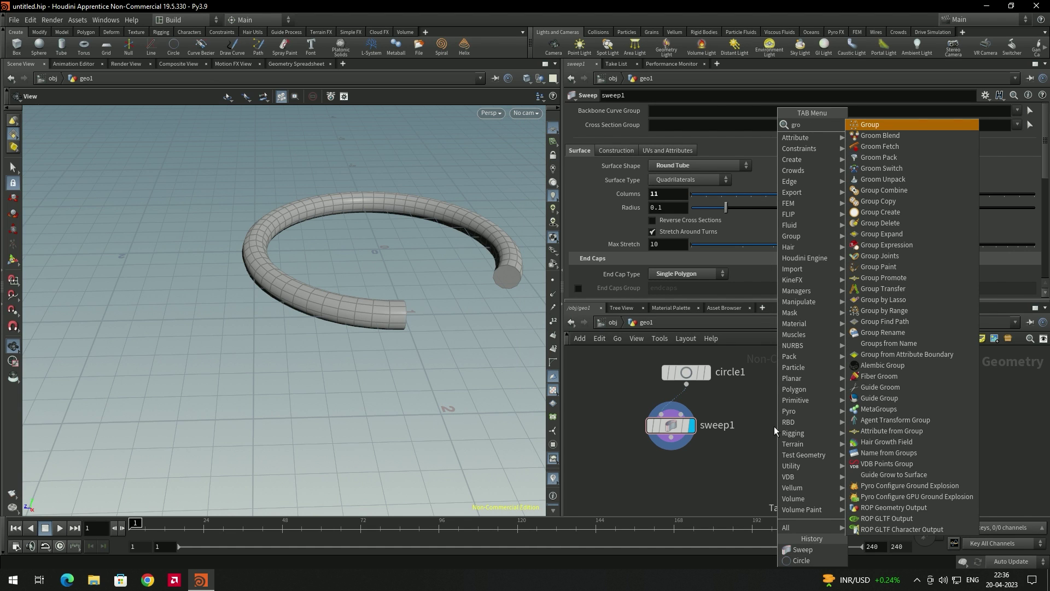
text(oby)
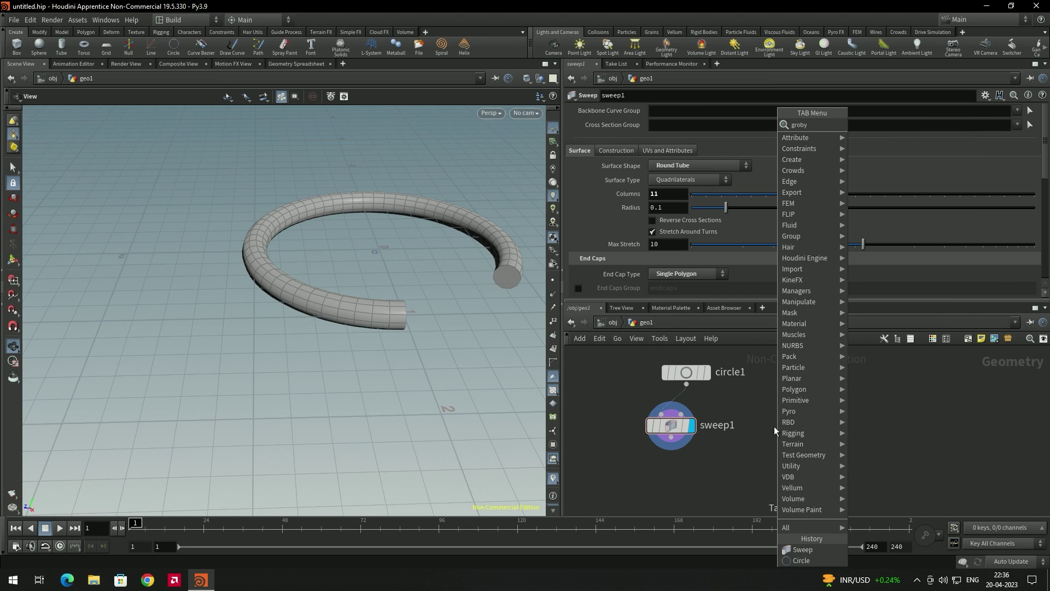
key(Return)
click(688, 486)
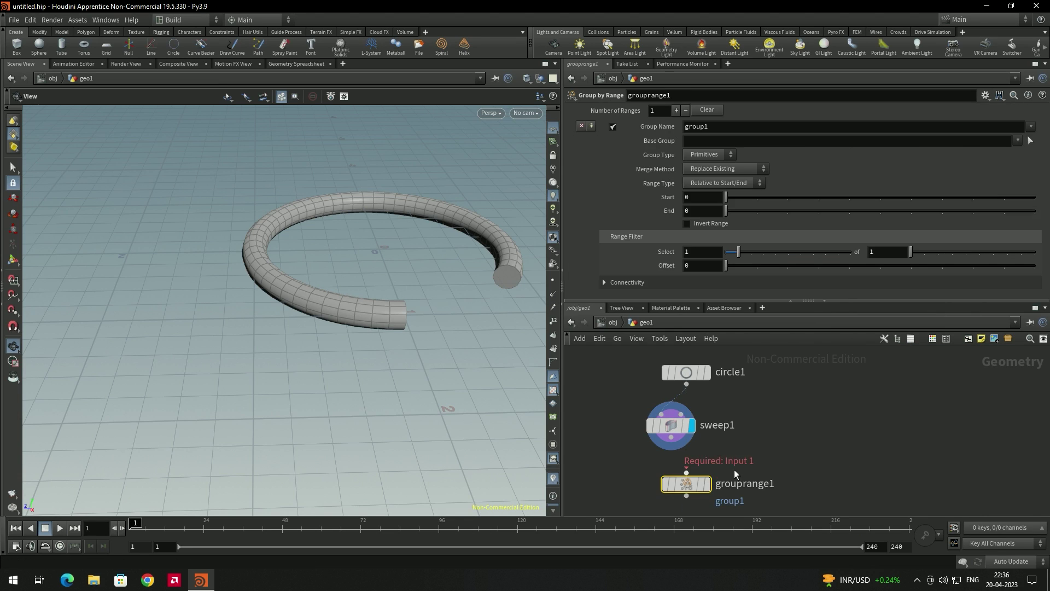
click(688, 473)
click(671, 448)
middle_drag(753, 438, 733, 410)
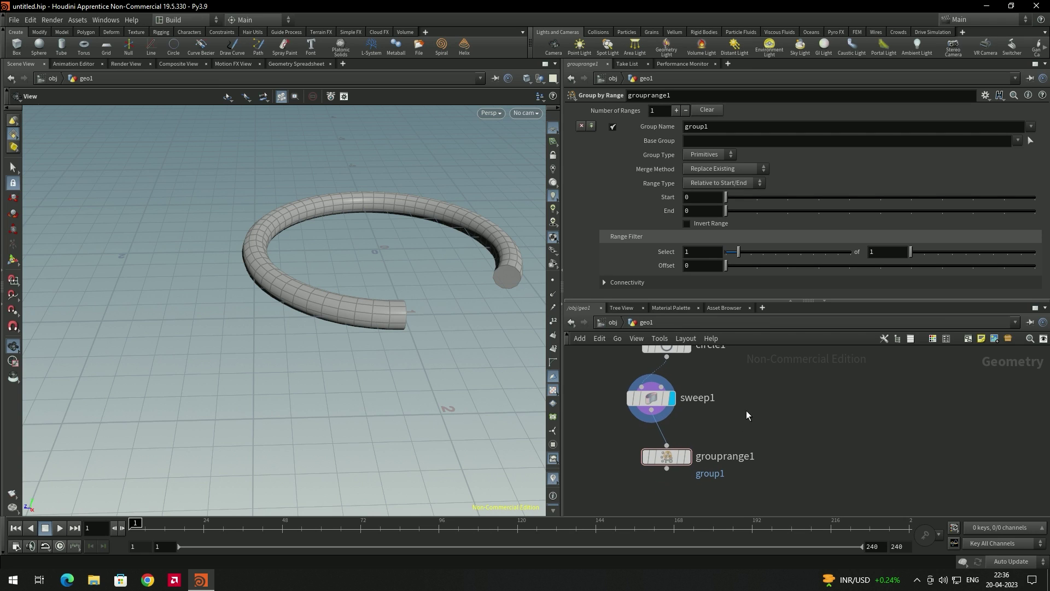
Display the Group by Range node and set its range filter to select 4 of 10 primitives with an offset of 1.
click(687, 459)
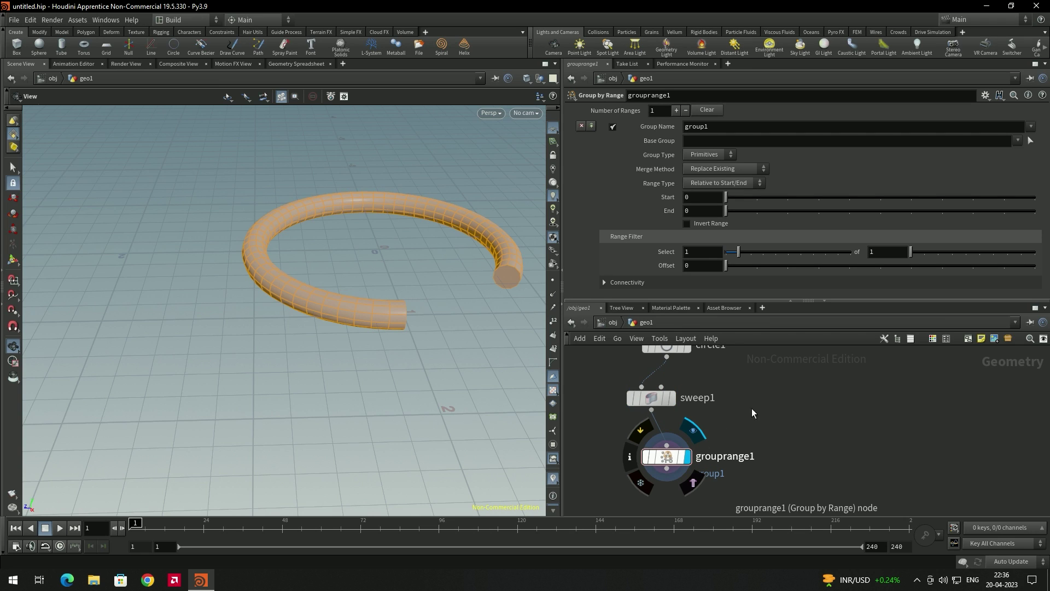
drag(368, 308, 377, 307)
click(677, 458)
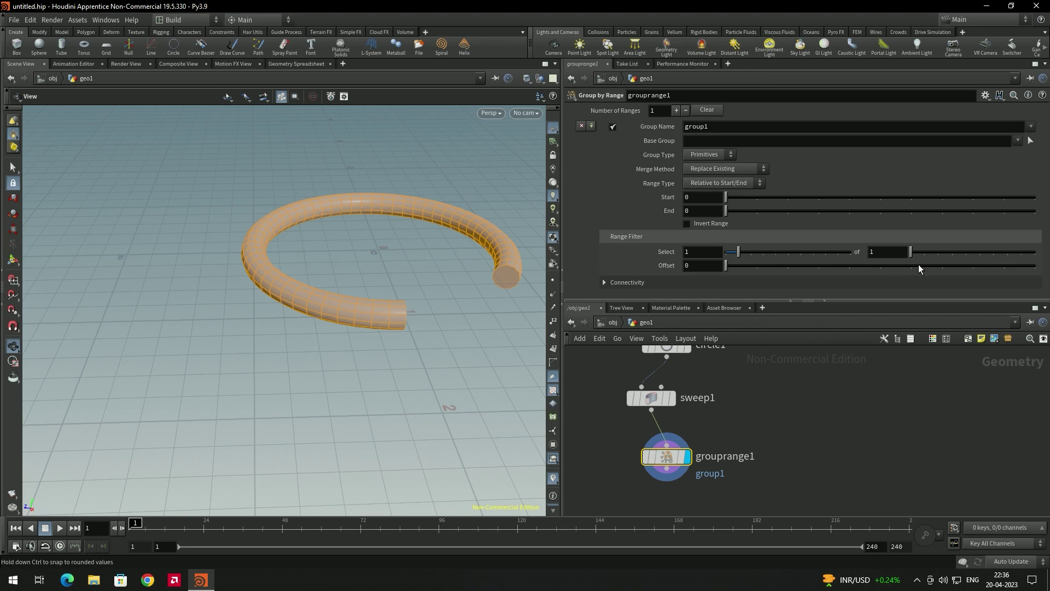
drag(912, 252, 933, 259)
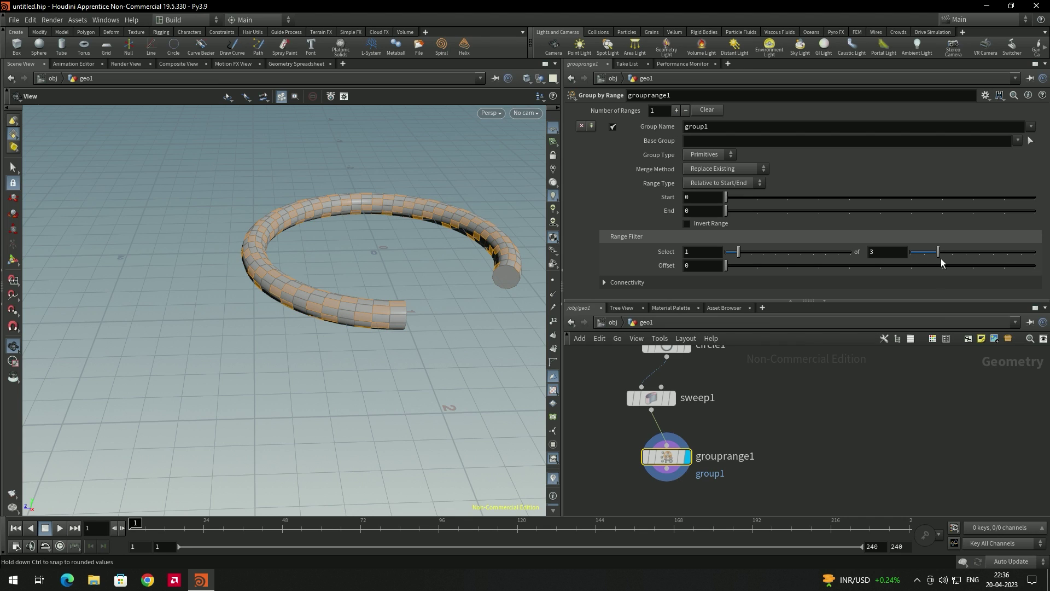
drag(743, 266, 776, 255)
drag(938, 252, 1035, 253)
drag(414, 305, 361, 295)
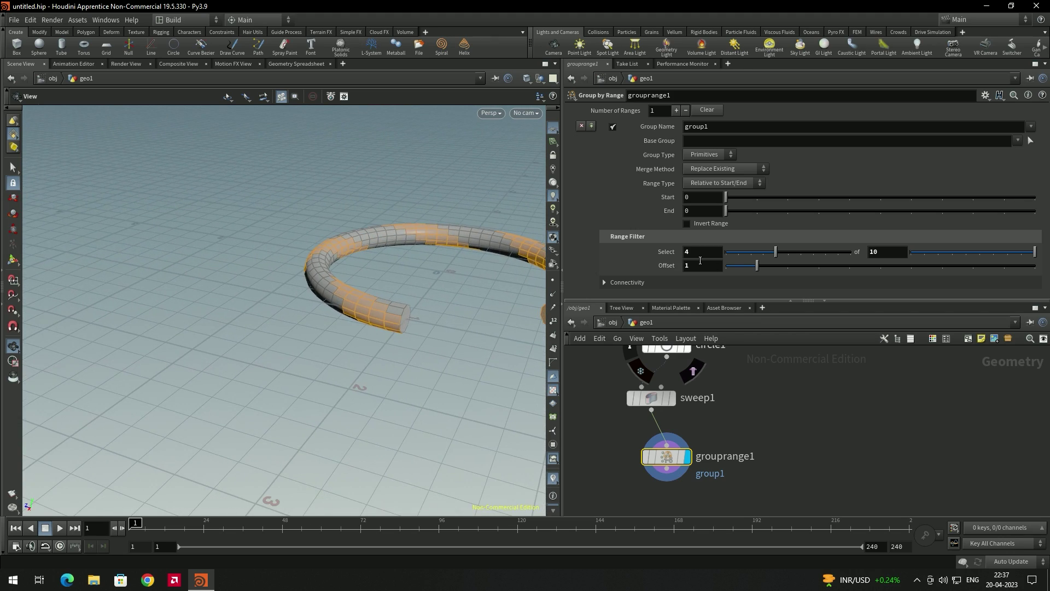
Set the Group by Range filter's offset to 0.
drag(476, 306, 519, 306)
mouse_move(757, 265)
mouse_down()
mouse_move(781, 267)
mouse_move(760, 274)
mouse_up()
drag(465, 295, 324, 237)
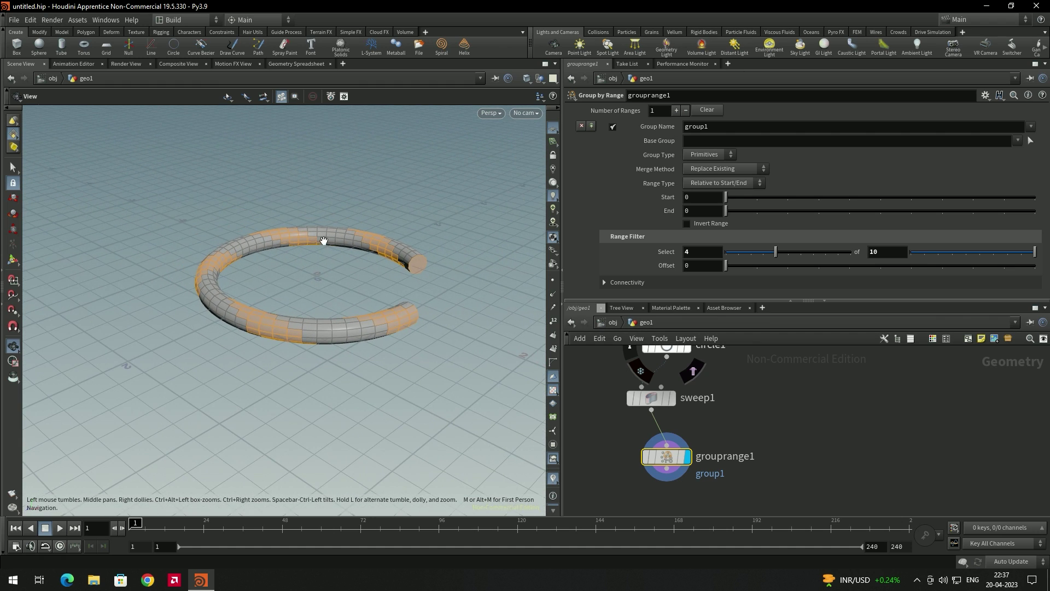
mouse_move(331, 280)
mouse_down()
mouse_move(364, 290)
mouse_move(323, 297)
mouse_up()
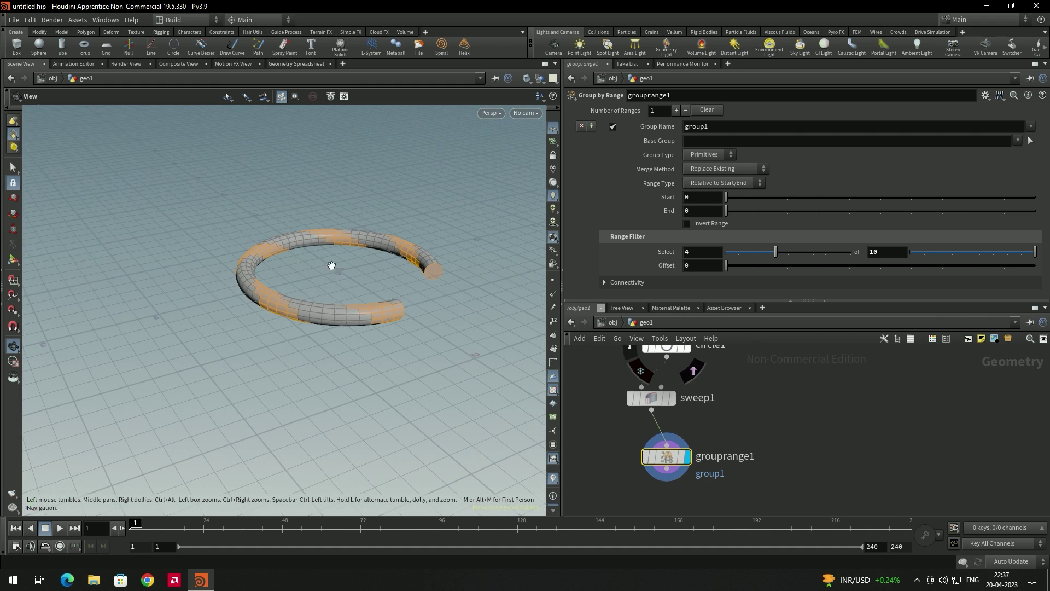
Add a PolyExtrude node below the Group by Range node and connect the grouped output to its first input.
middle_drag(855, 459, 849, 442)
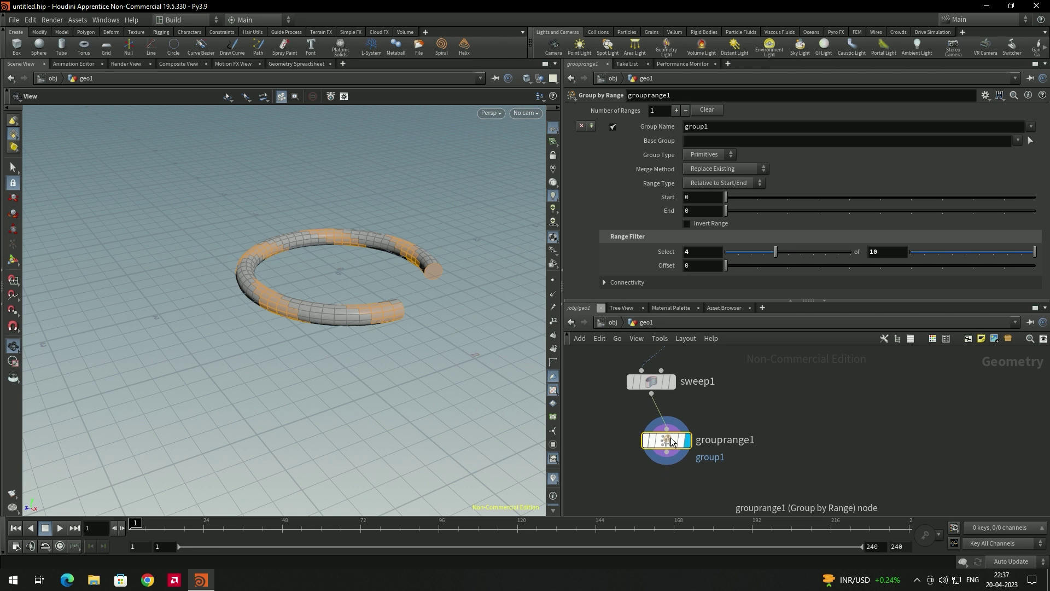
key(Tab)
text(po)
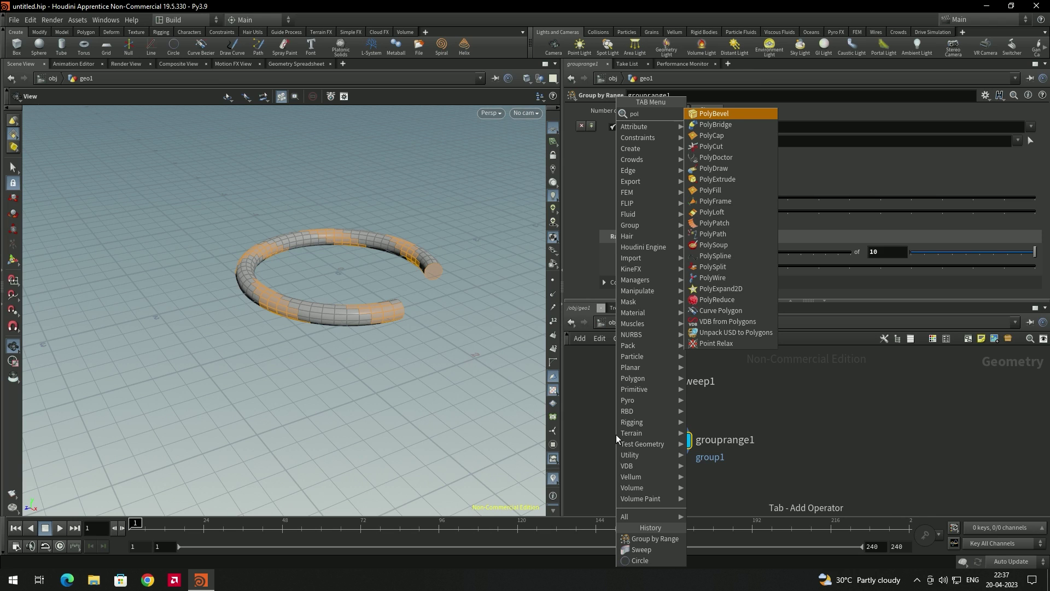
text(l)
key(Down)
key(Down)
key(Down)
key(Down)
key(Down)
key(Down)
key(Return)
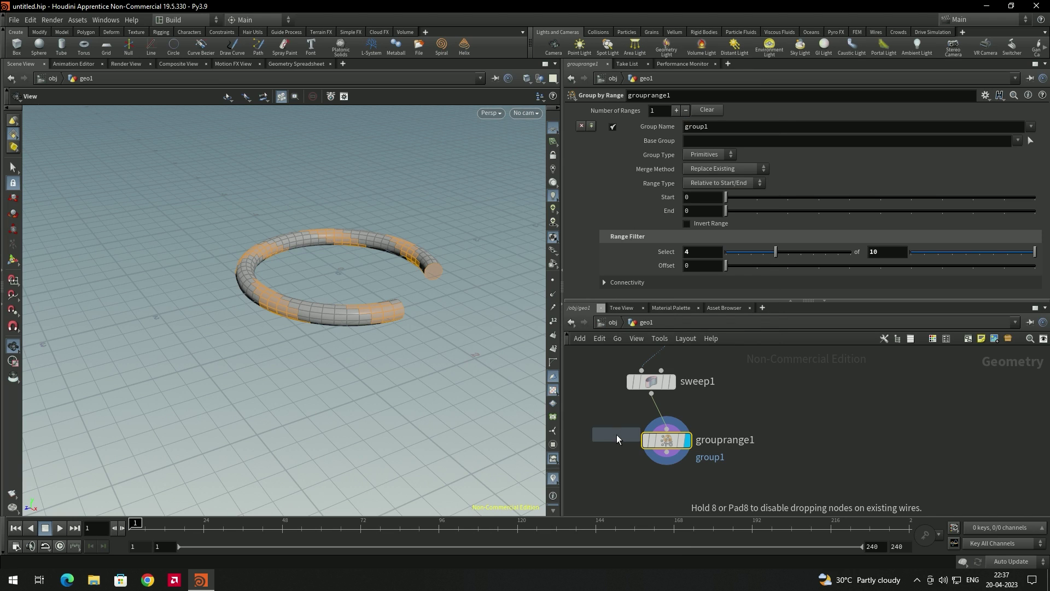
click(665, 491)
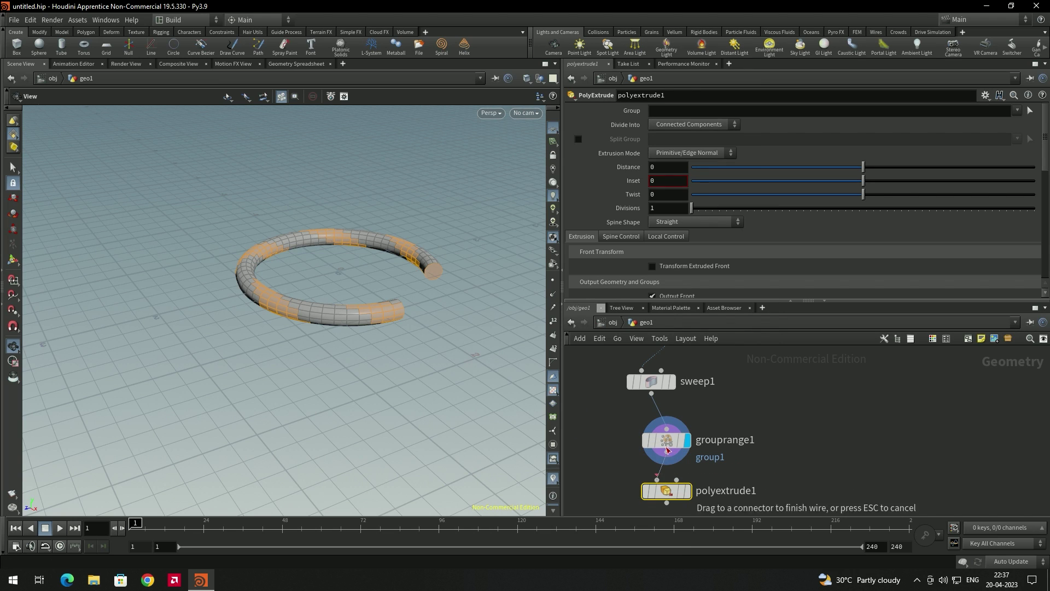
click(652, 464)
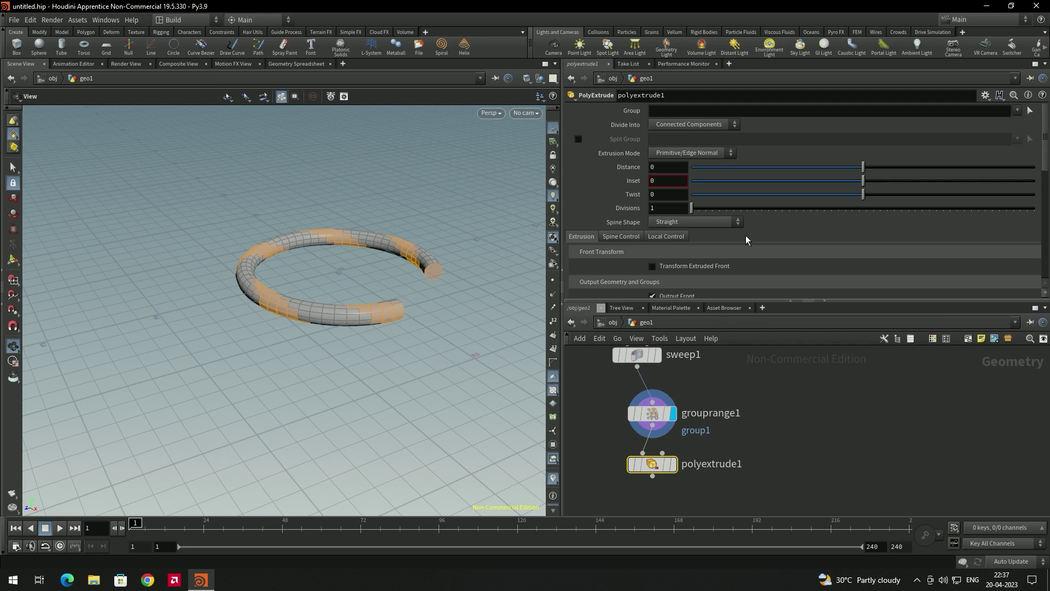
Try an extrusion distance of 0.088 with the PolyExtrude node displayed, and undo the display switch.
mouse_move(865, 166)
mouse_down()
mouse_move(891, 168)
mouse_move(844, 167)
mouse_move(866, 167)
mouse_up()
click(673, 464)
key(ctrl+z)
key(ctrl+z)
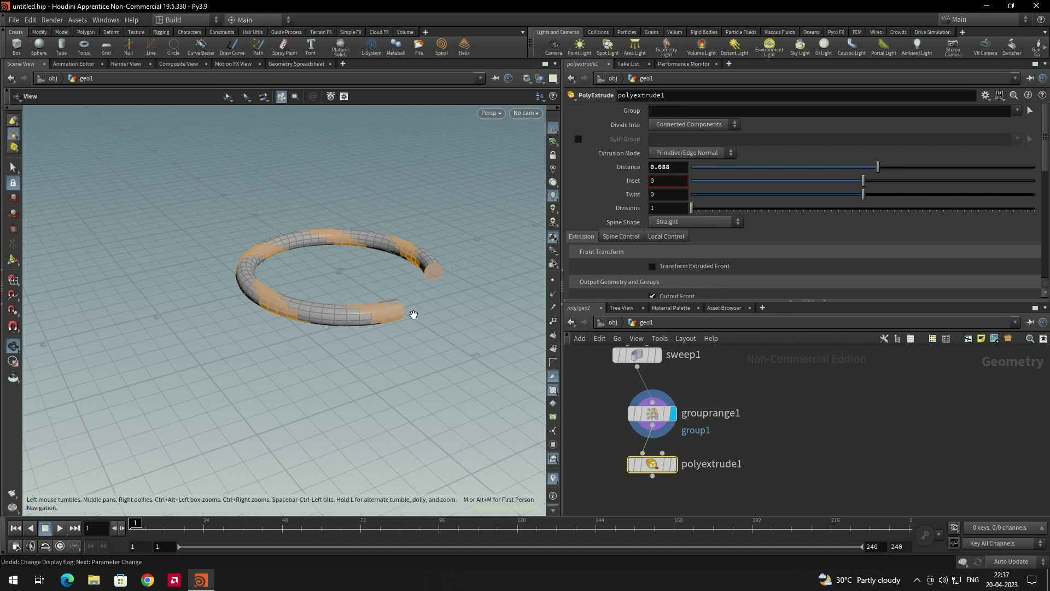
mouse_move(652, 466)
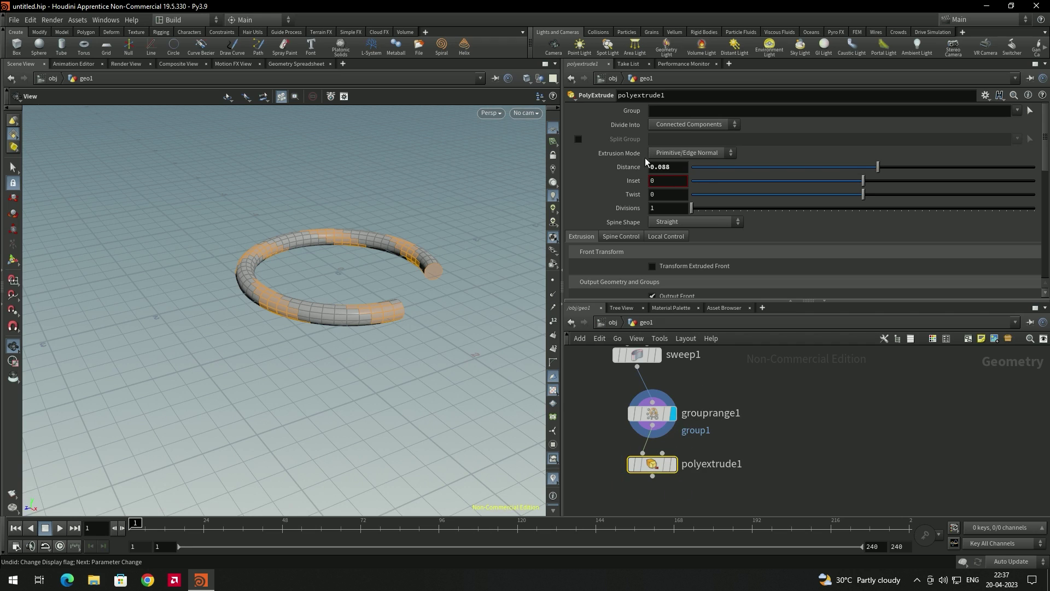
Rename the group made by the Group by Range node to selectedfaces.
click(1016, 111)
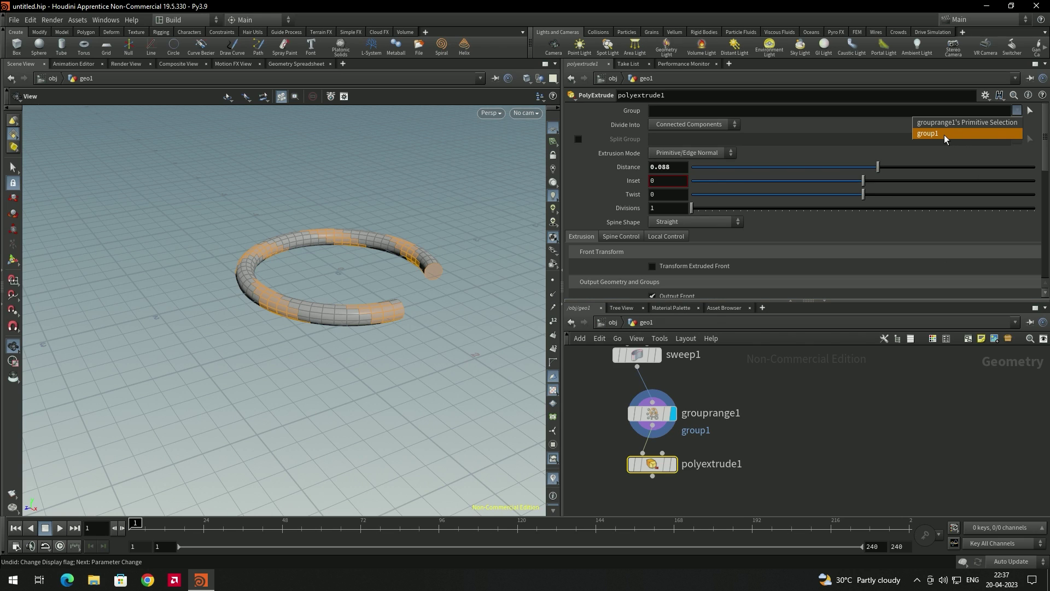
click(830, 389)
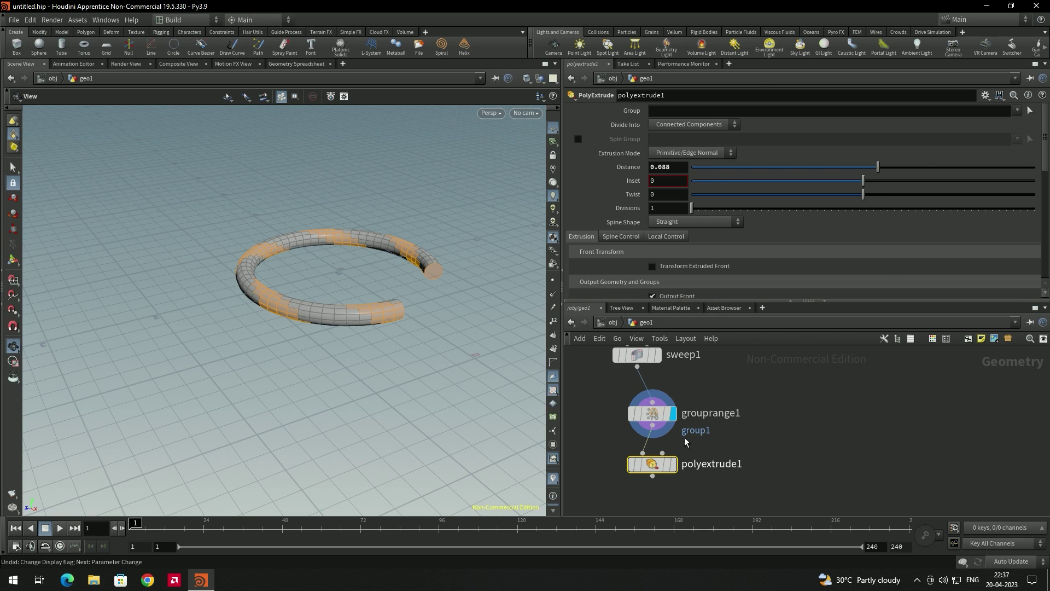
click(657, 416)
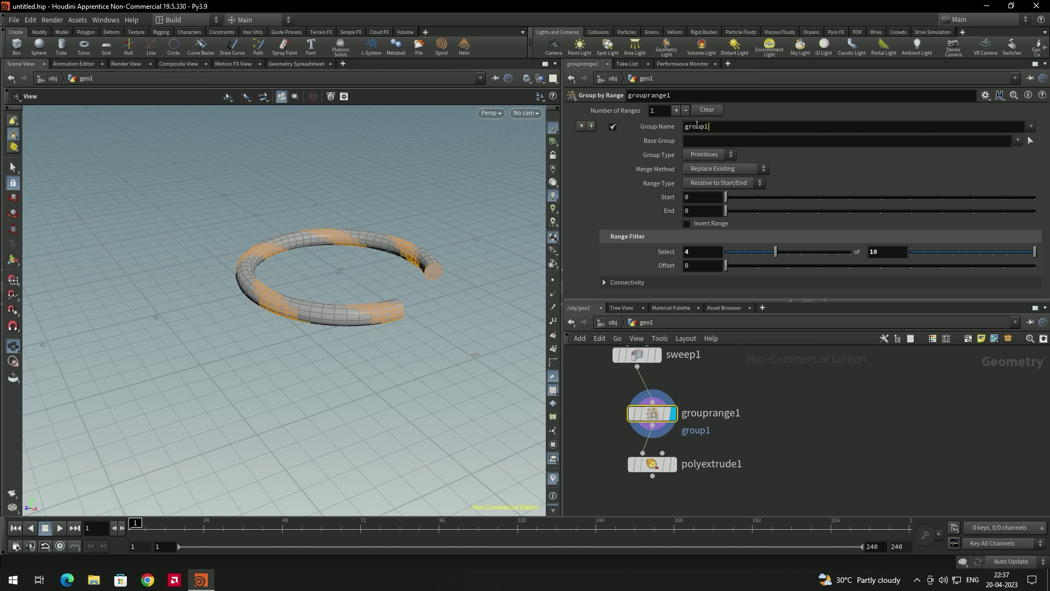
click(717, 129)
text(selected faces)
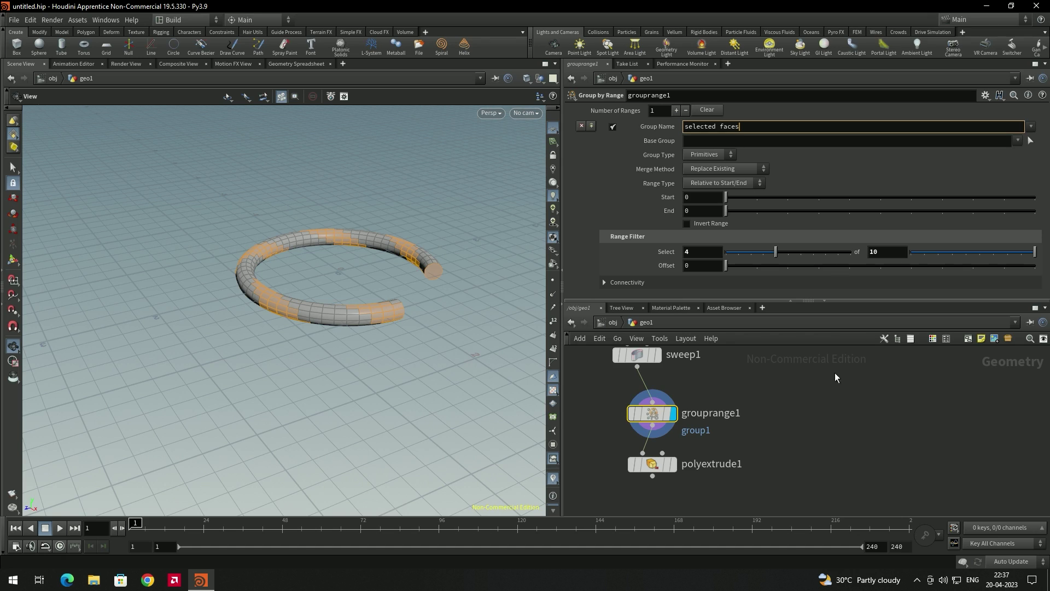
click(793, 445)
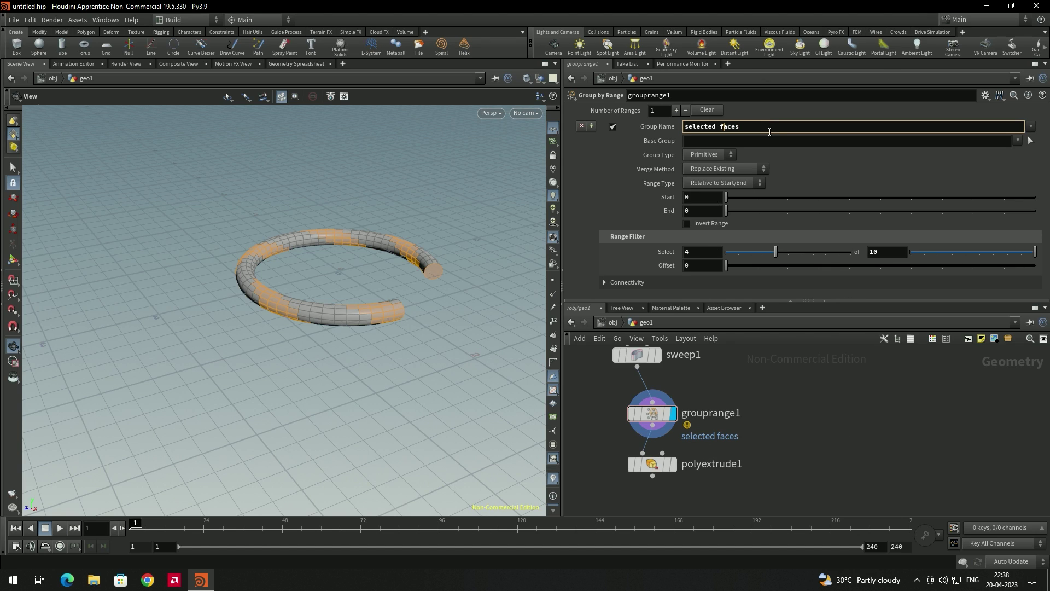
key(BackSpace)
key(Return)
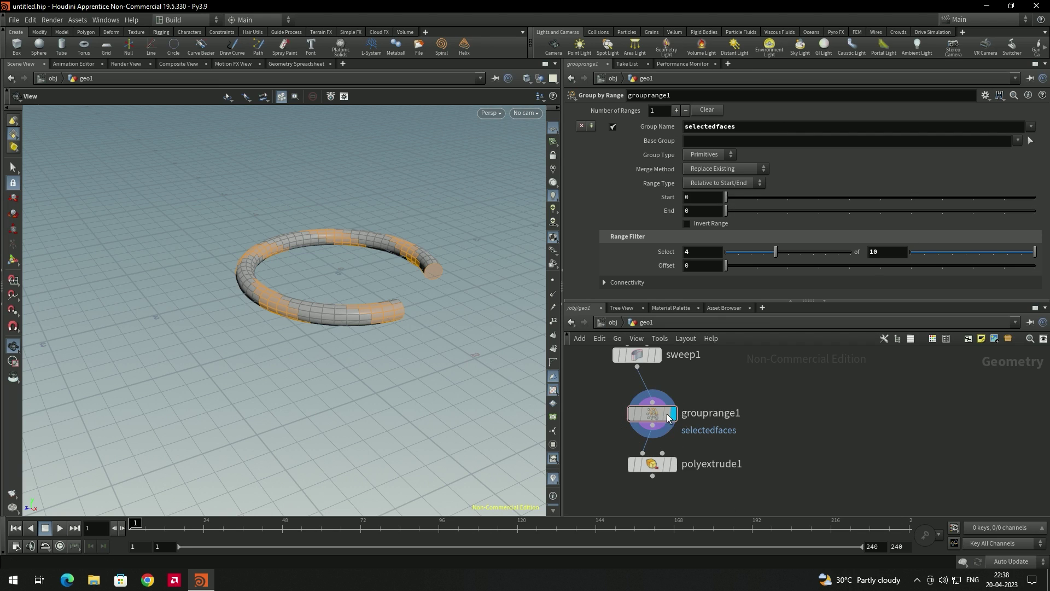
Restrict the PolyExtrude node to the selectedfaces group.
click(675, 468)
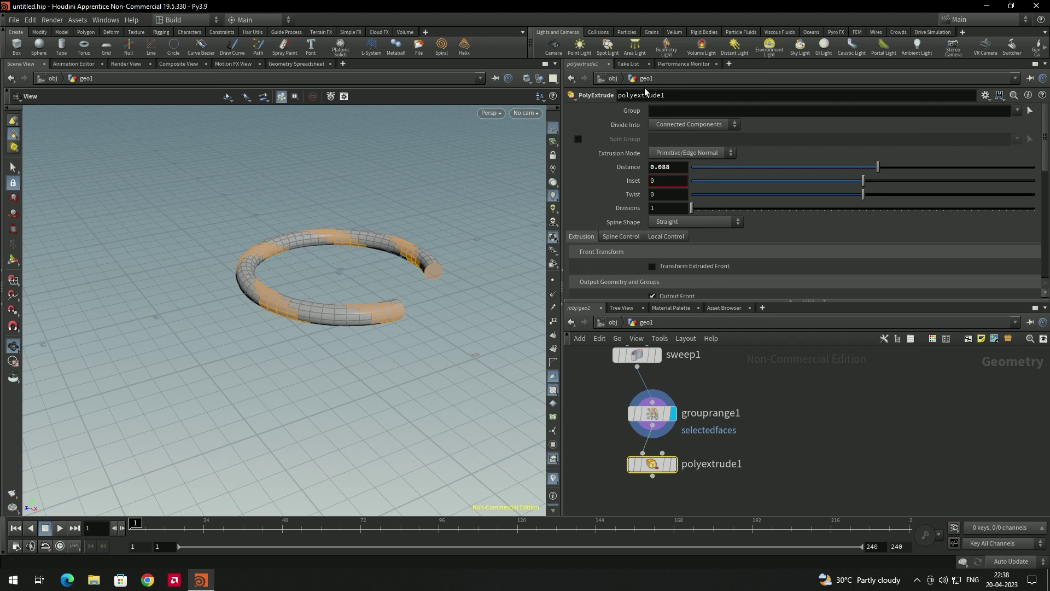
click(1018, 110)
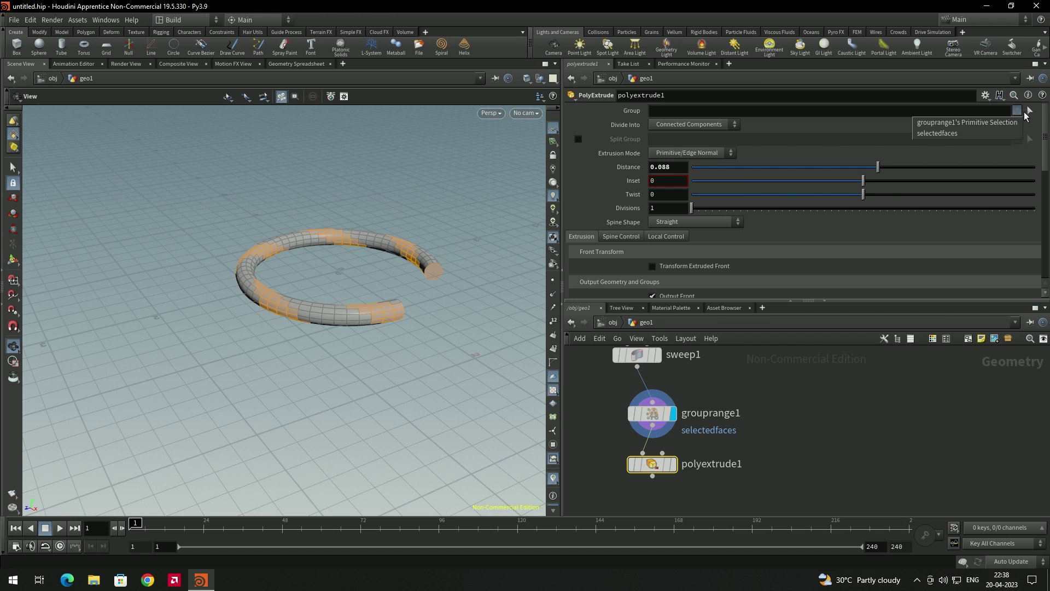
click(940, 133)
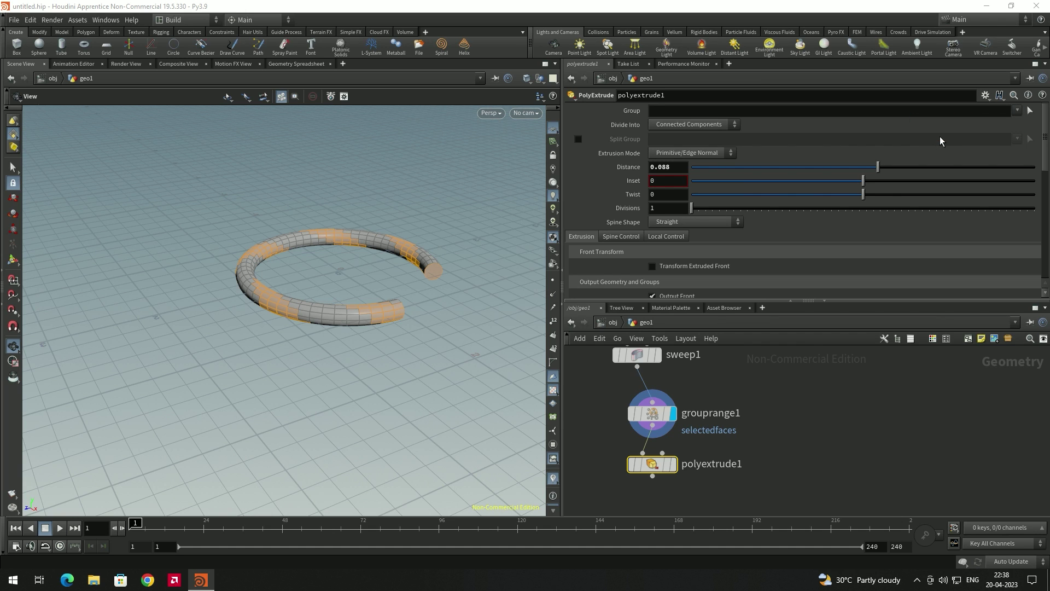
Display the PolyExtrude node and set its distance to 0.046.
click(672, 465)
drag(372, 305, 353, 321)
drag(873, 170, 868, 169)
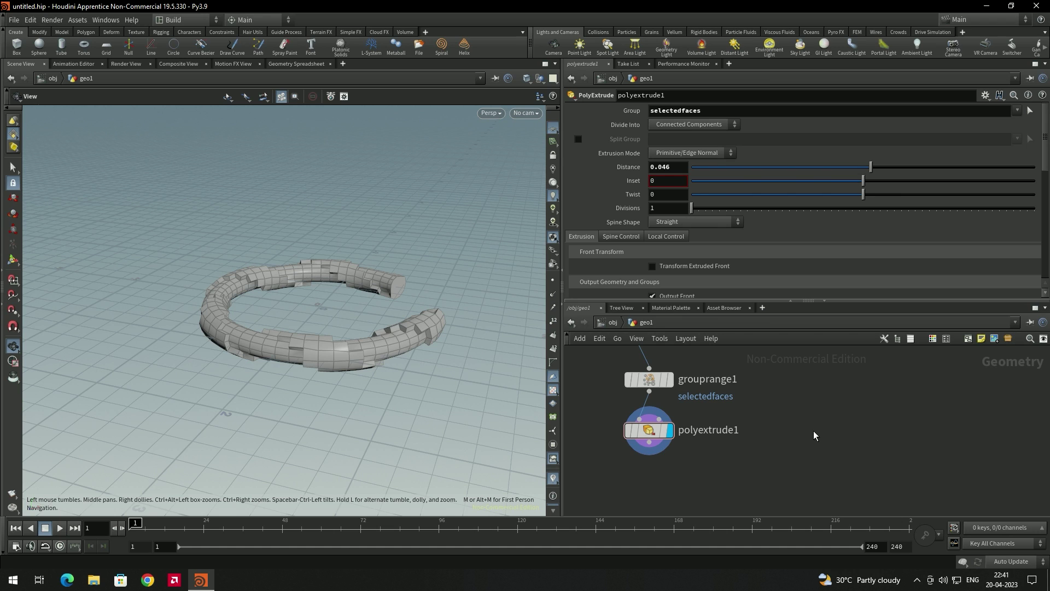
Add an Attribute VOP node below the PolyExtrude, connect the extruded output to it and display it.
key(Tab)
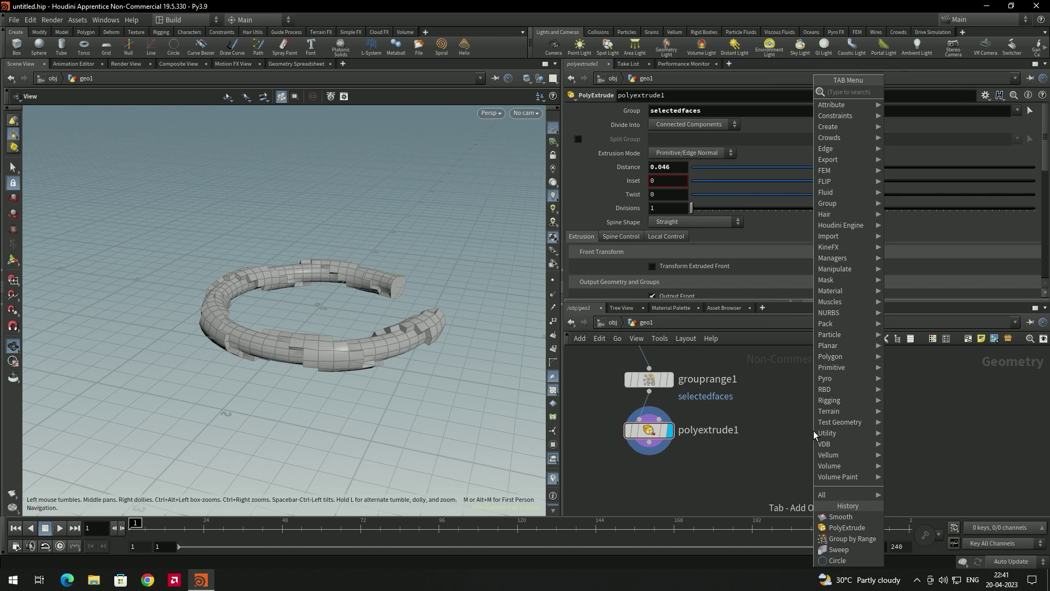
text(attrib)
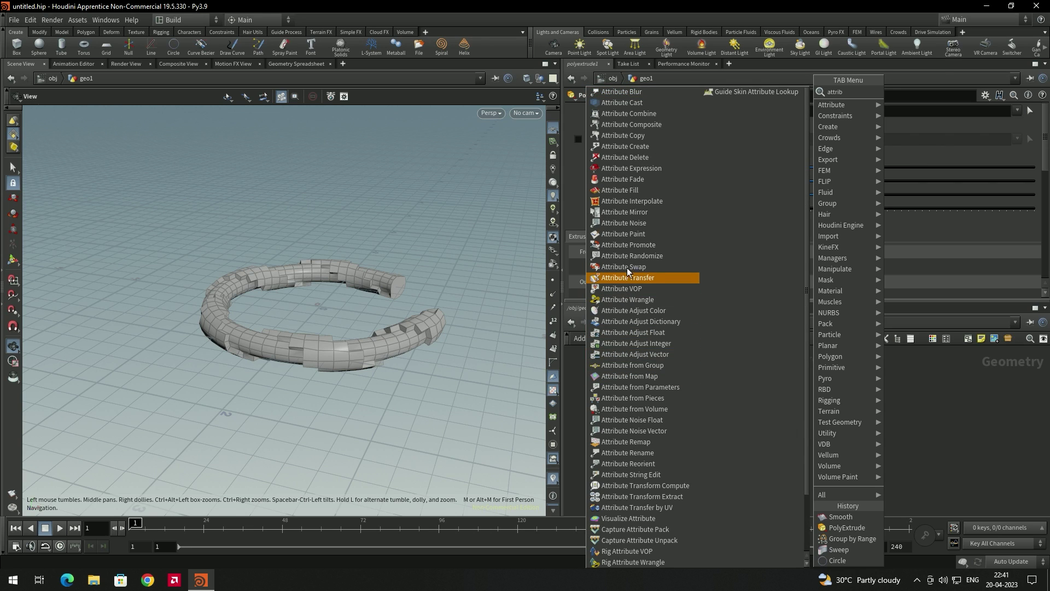
click(638, 290)
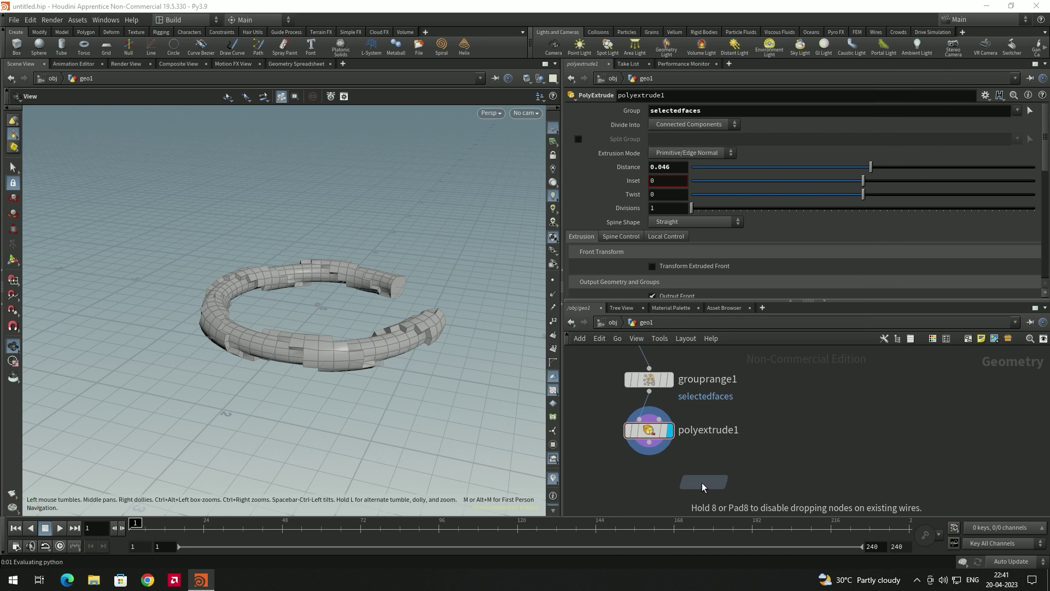
click(703, 482)
middle_drag(743, 441, 766, 416)
mouse_move(740, 445)
drag(740, 445, 670, 439)
mouse_move(684, 448)
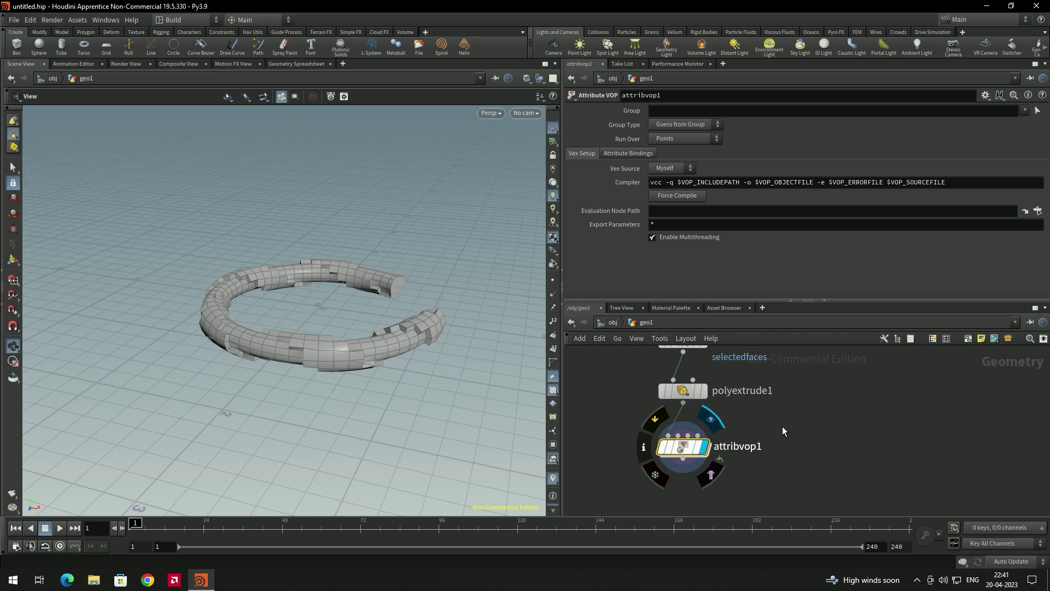
Enter the Attribute VOP network and add a Transform Matrix node beside the global parameters node.
double_click(687, 448)
middle_drag(839, 428, 799, 431)
scroll(692, 417, up, 2)
scroll(799, 430, up, 1)
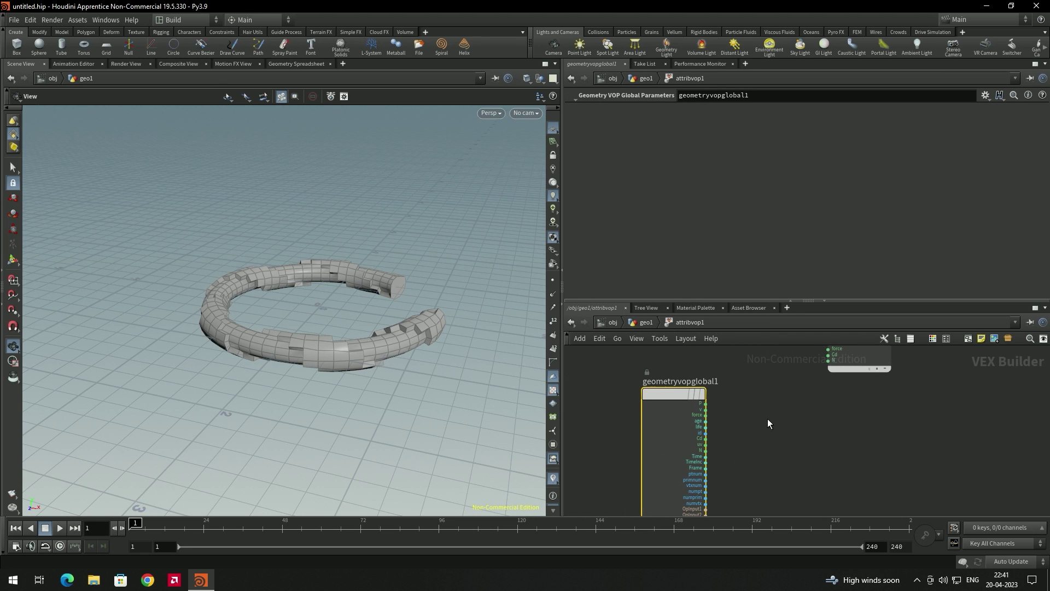
scroll(793, 444, down, 2)
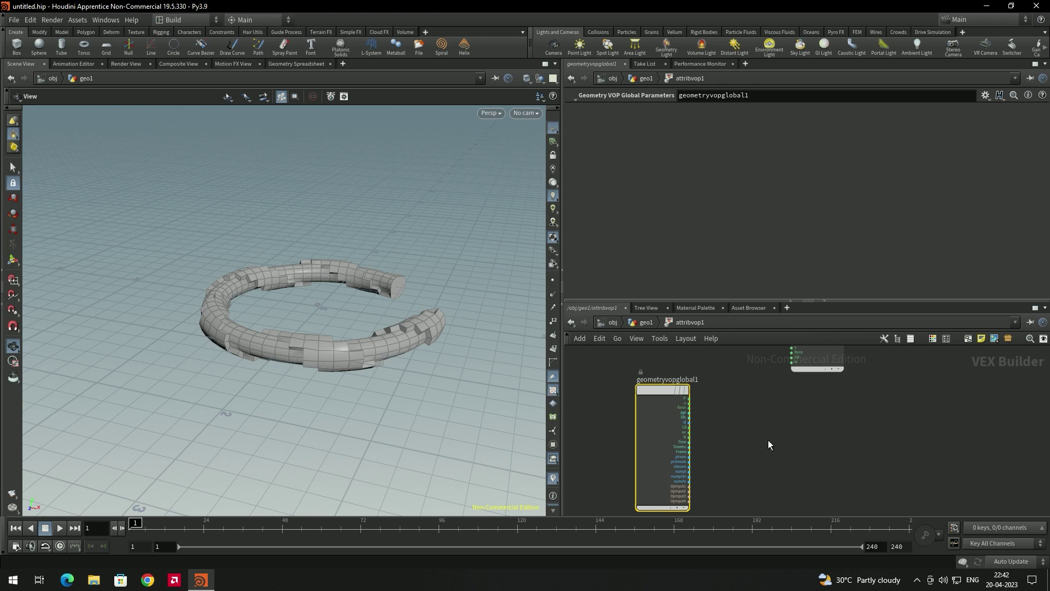
key(Tab)
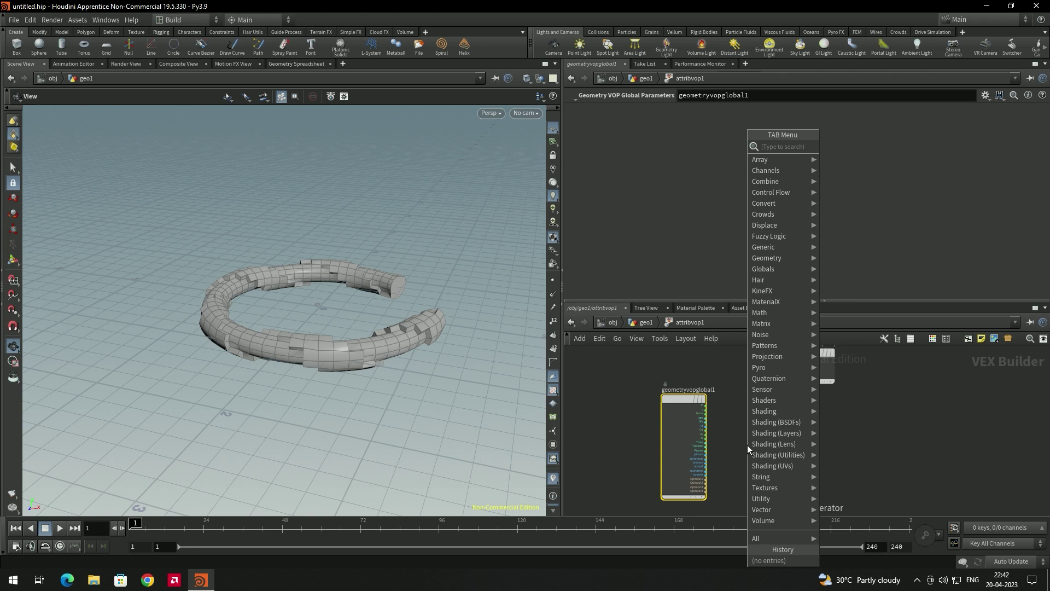
text(trans)
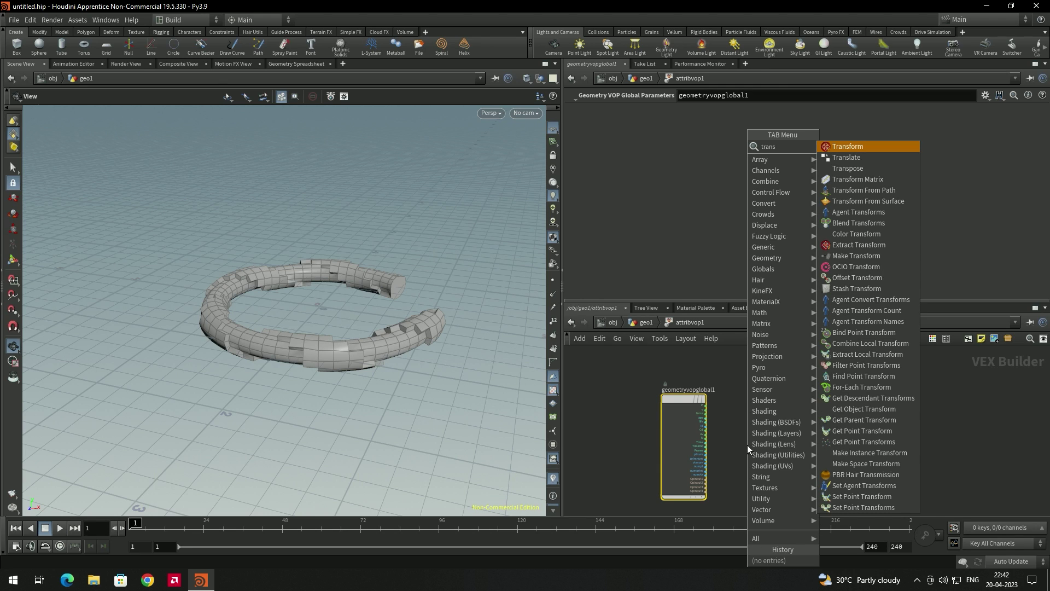
click(888, 178)
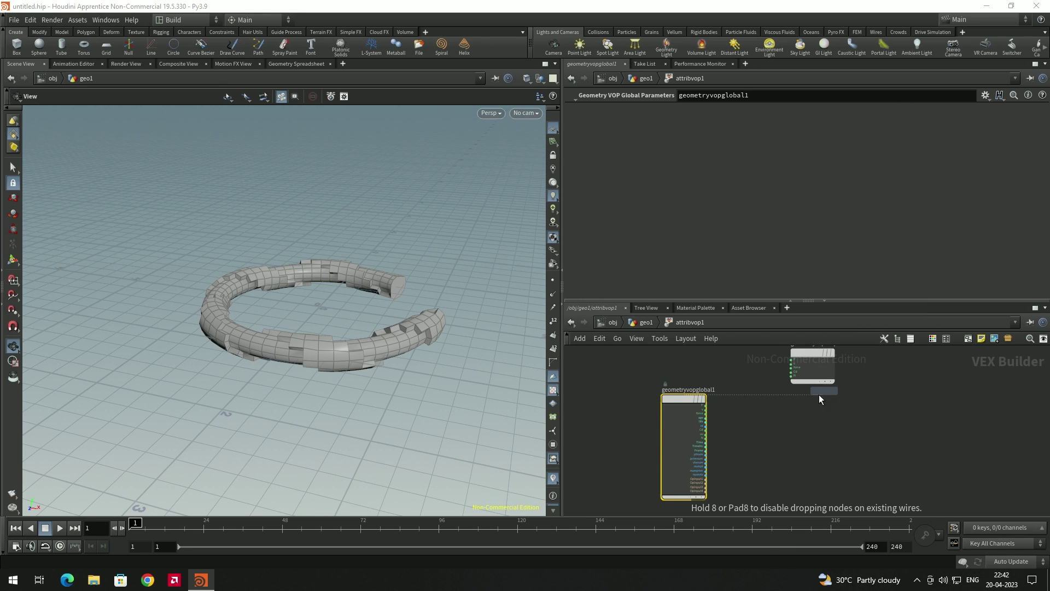
click(769, 451)
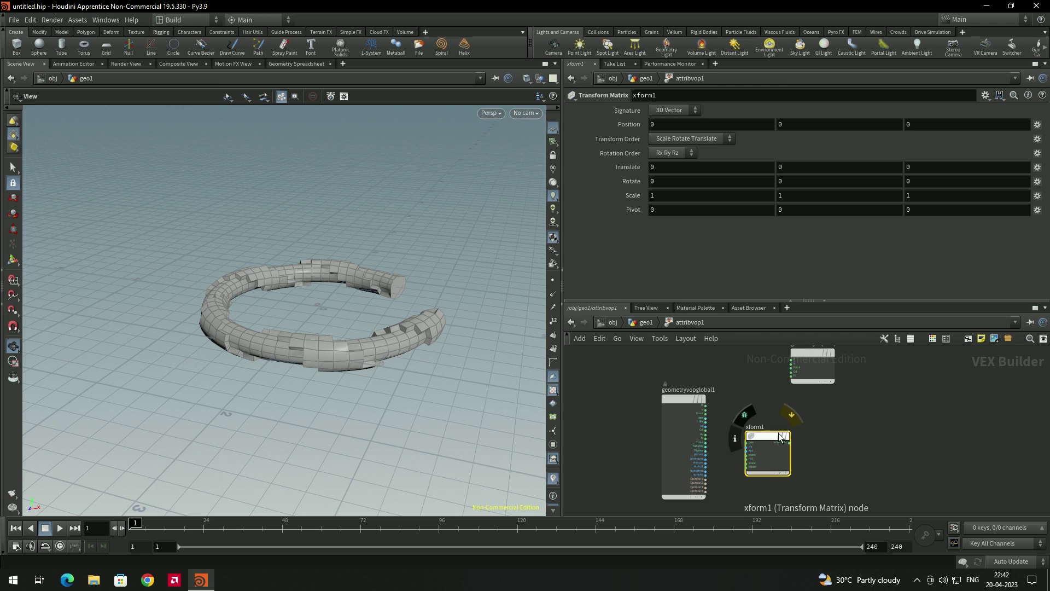
Connect the global P to the Transform Matrix's pos input, and its xformpos output to P on the geometry output node.
scroll(740, 423, up, 5)
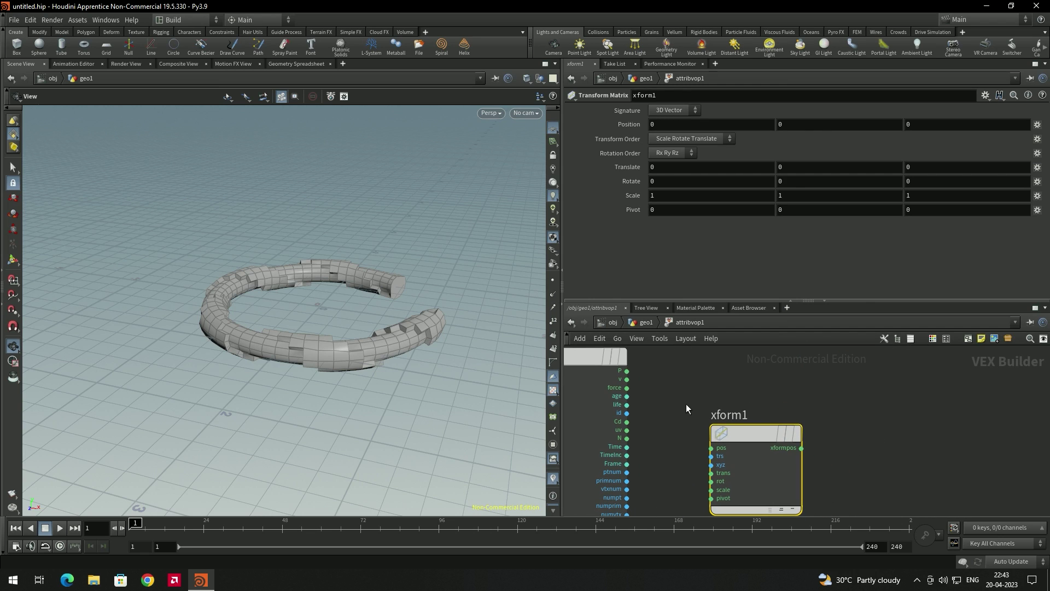
drag(626, 371, 764, 404)
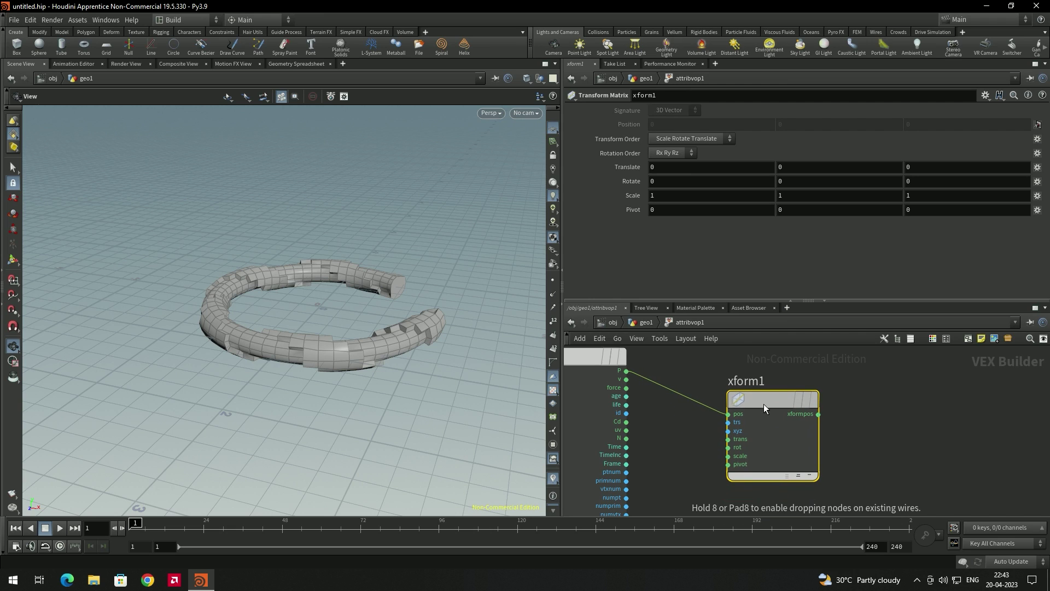
scroll(763, 416, down, 3)
scroll(801, 419, up, 4)
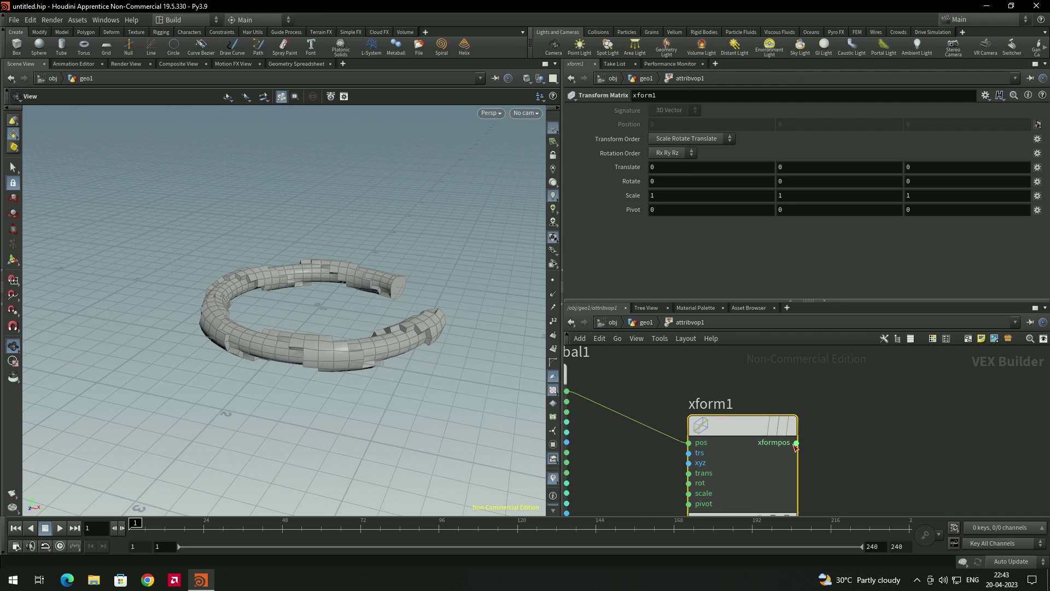
scroll(813, 439, down, 3)
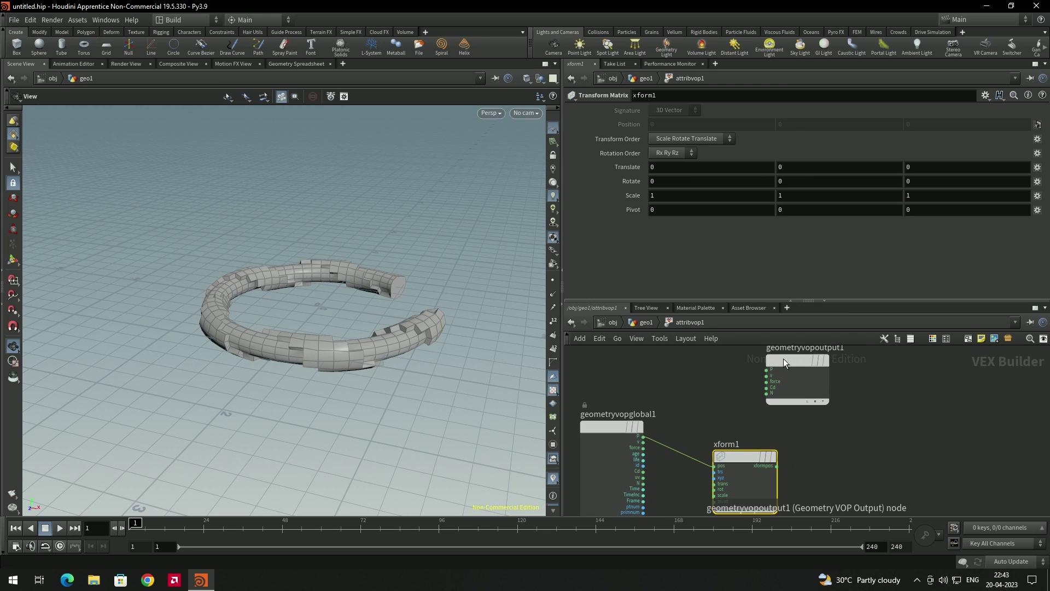
drag(790, 360, 845, 416)
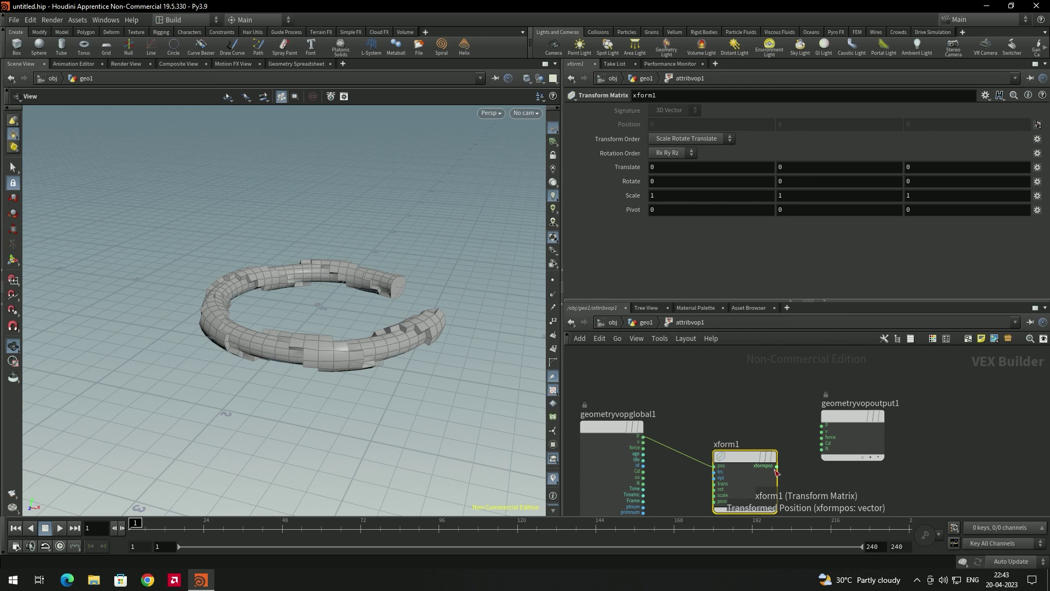
drag(778, 469, 822, 425)
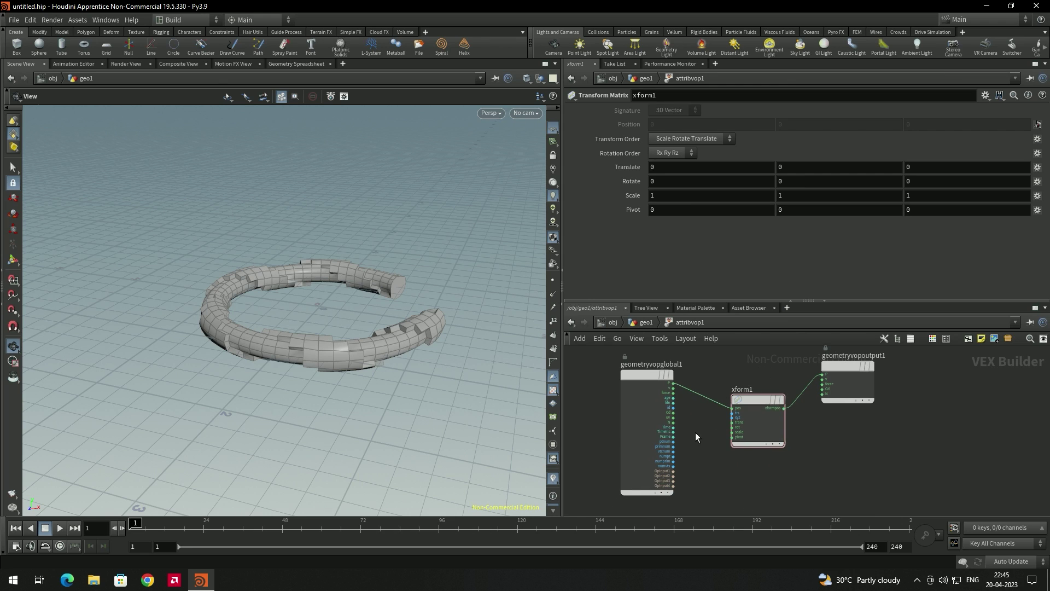
Connect the global Time output to the Transform Matrix's rot input and play the timeline to preview the motion.
scroll(700, 427, up, 4)
scroll(687, 448, up, 2)
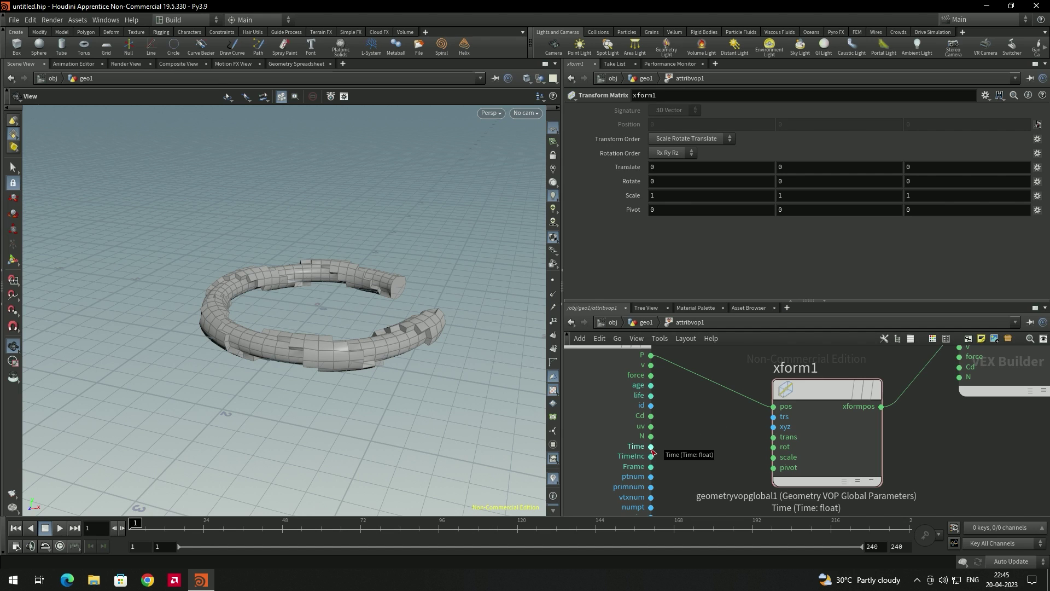
mouse_move(812, 396)
drag(811, 396, 810, 387)
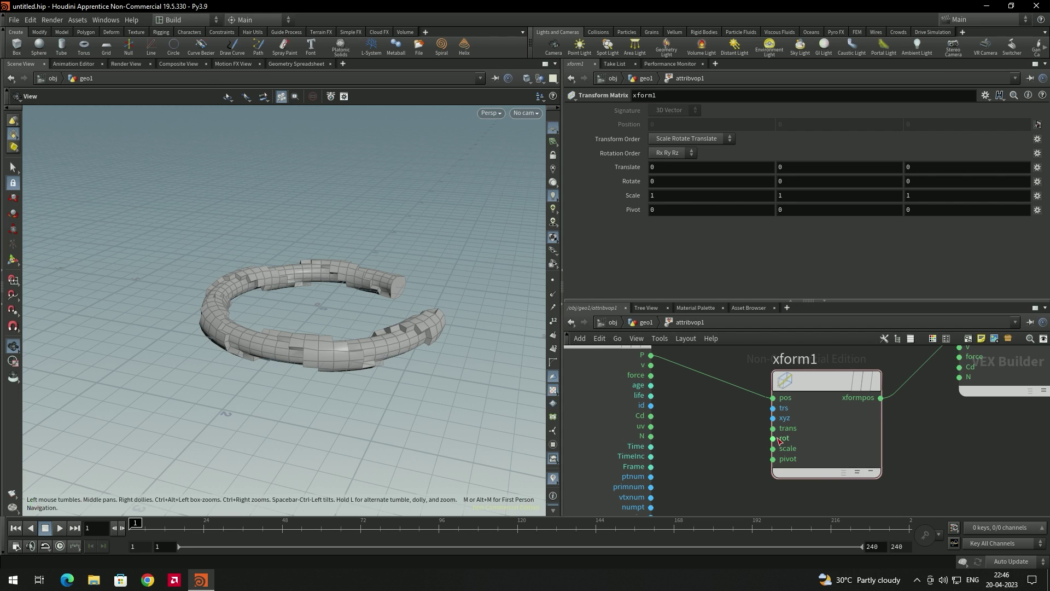
drag(652, 446, 772, 439)
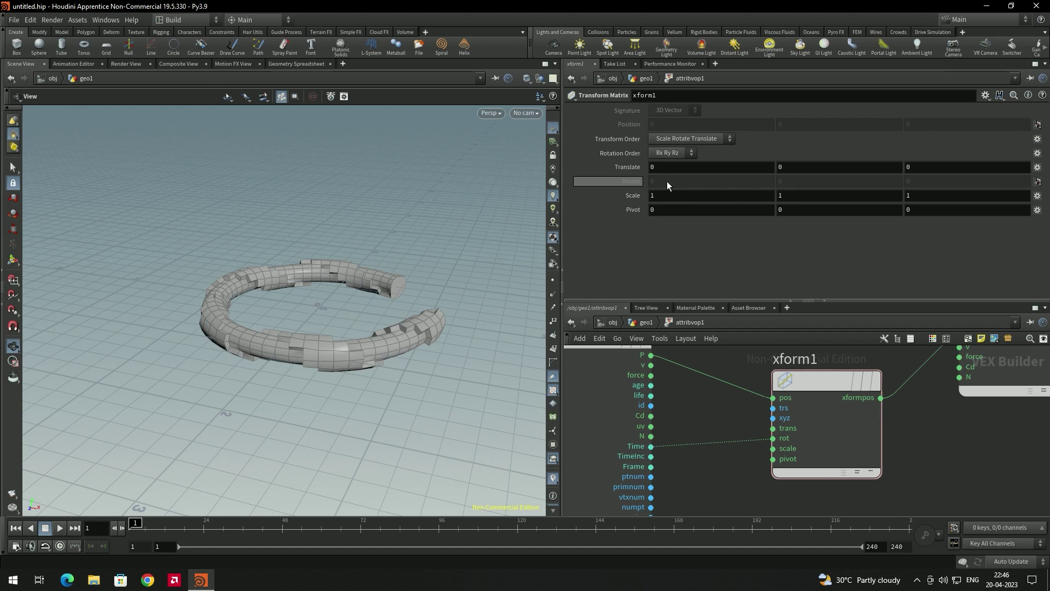
click(58, 532)
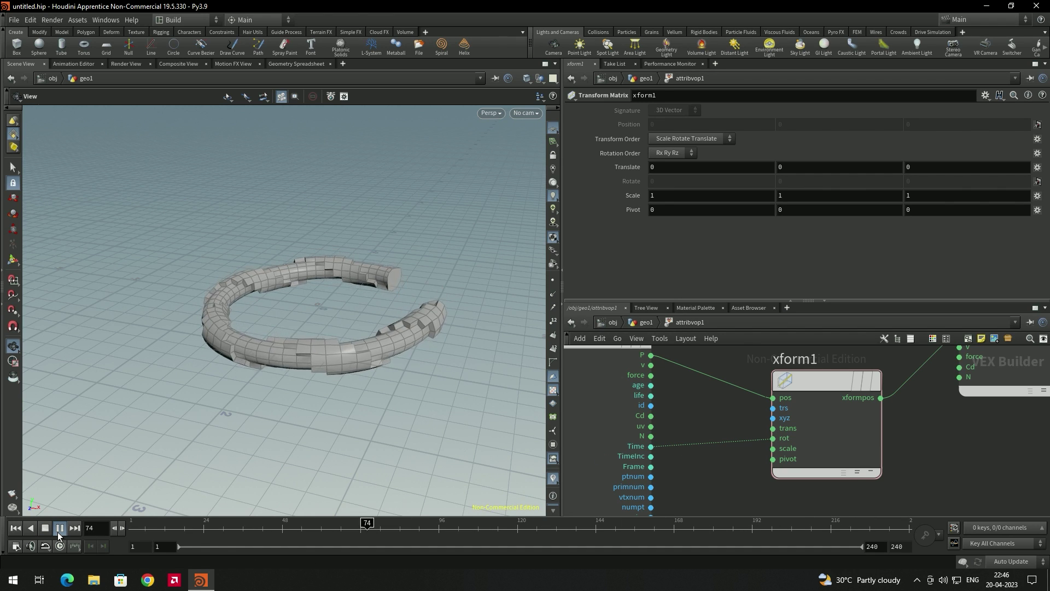
click(57, 531)
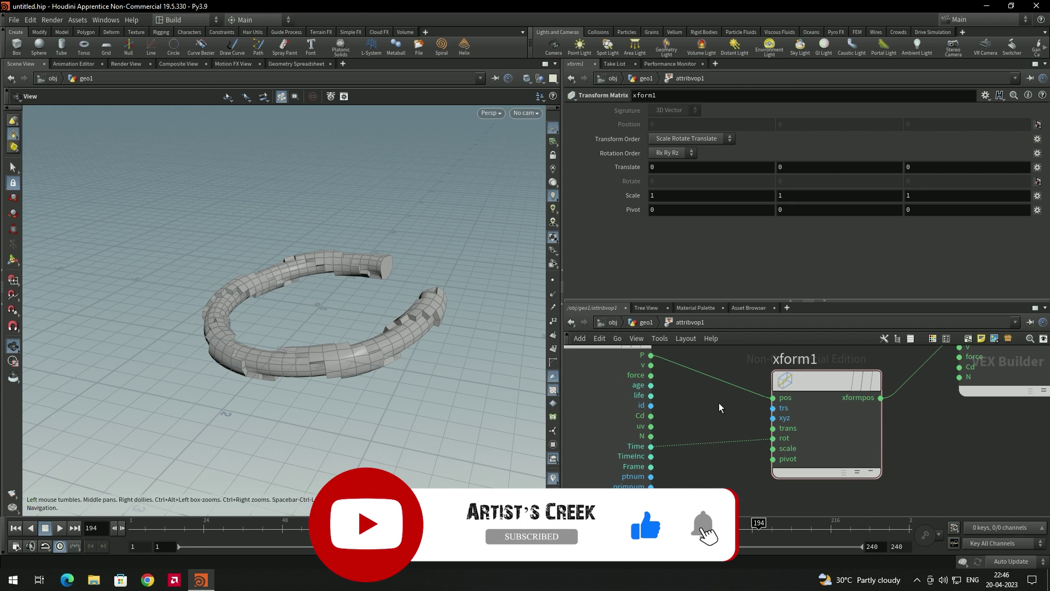
drag(238, 486, 47, 495)
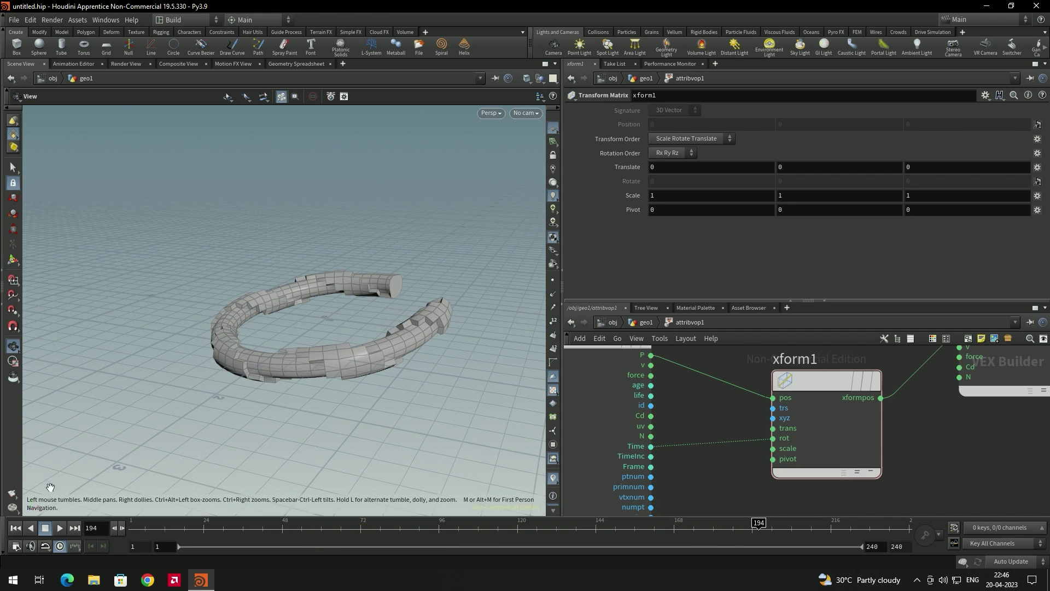
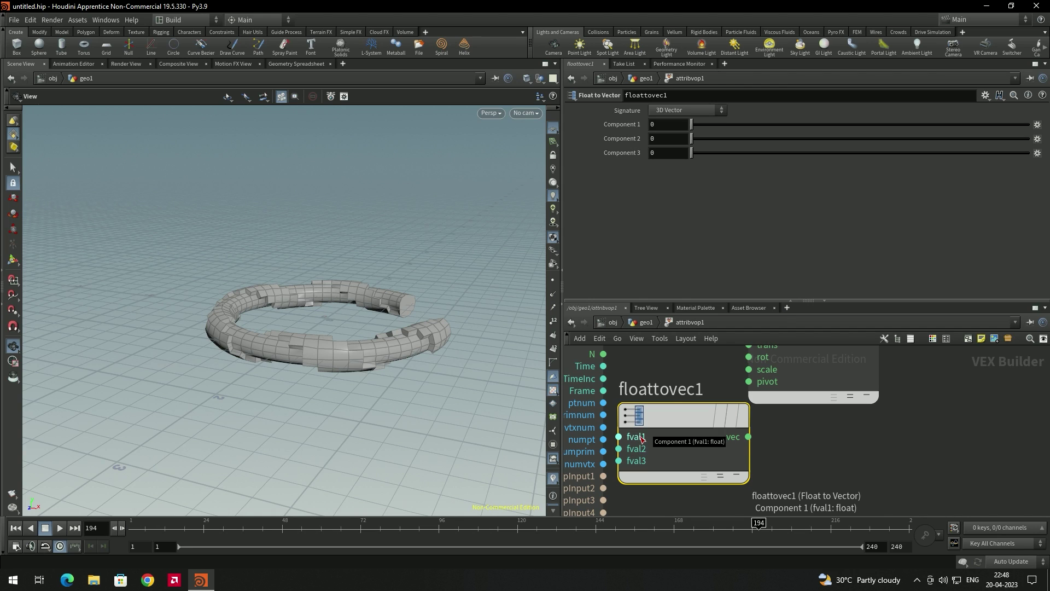
Place the Float to Vector node below the Transform Matrix and connect its vec output to the rot input.
middle_drag(671, 456, 739, 442)
scroll(740, 442, down, 4)
drag(757, 399, 766, 384)
scroll(687, 465, up, 3)
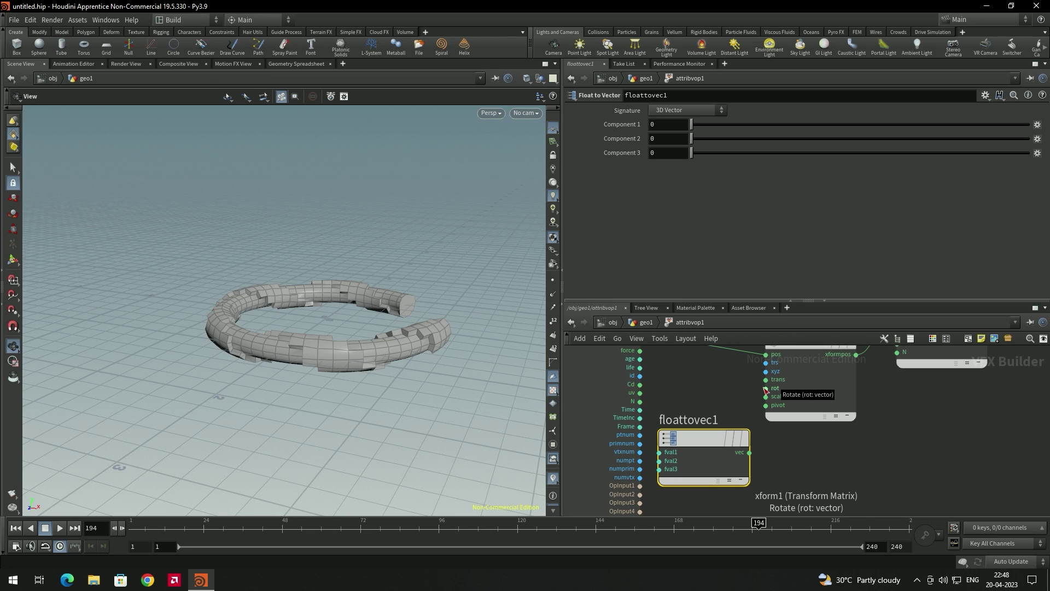
click(749, 452)
click(766, 389)
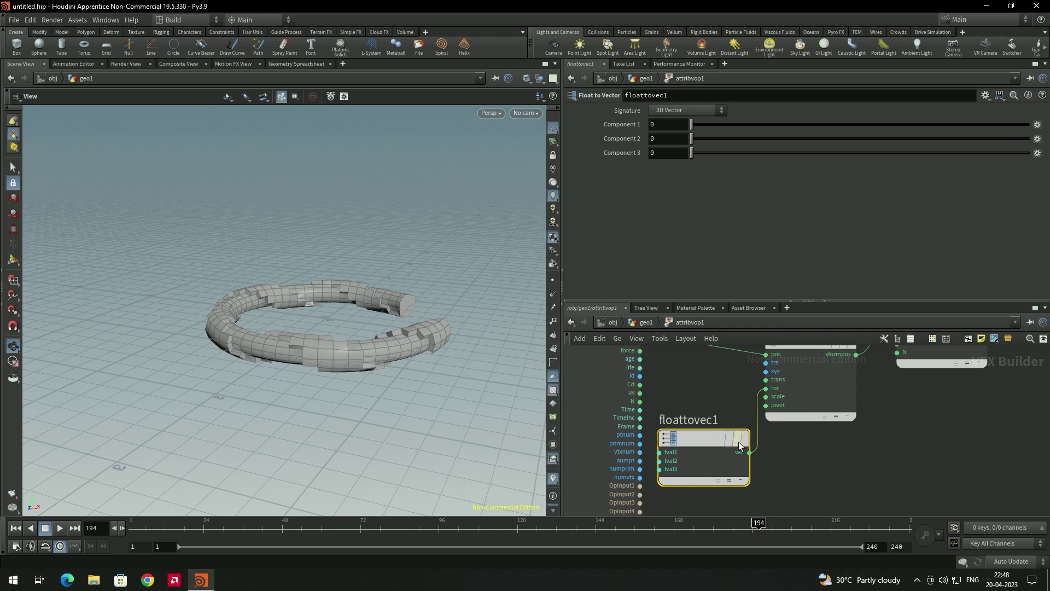
Connect the global Time output to the Float to Vector's fval2 input and play the timeline to preview the rotation.
click(640, 410)
click(660, 461)
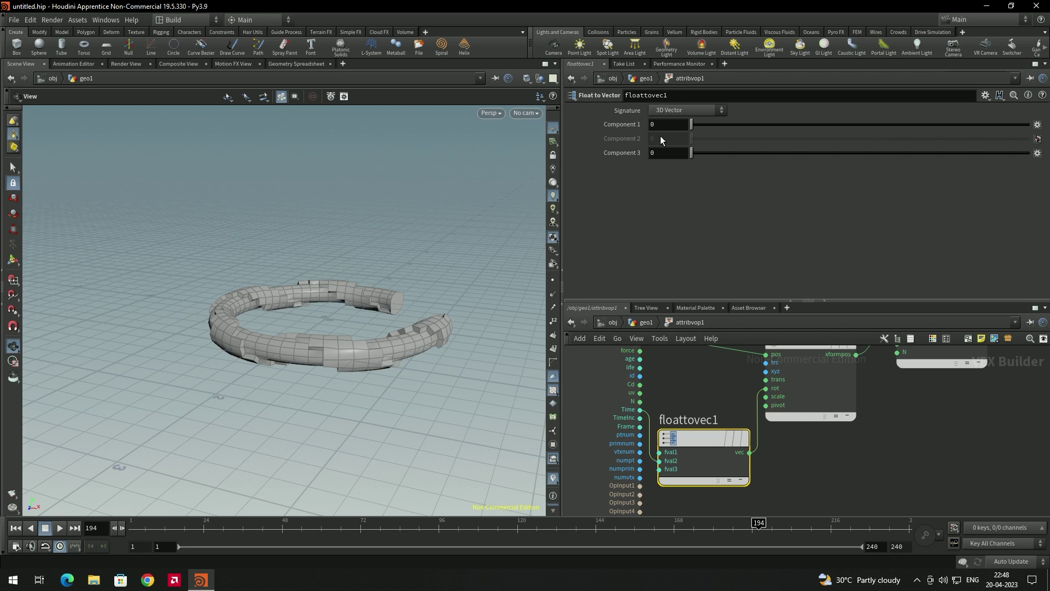
click(59, 528)
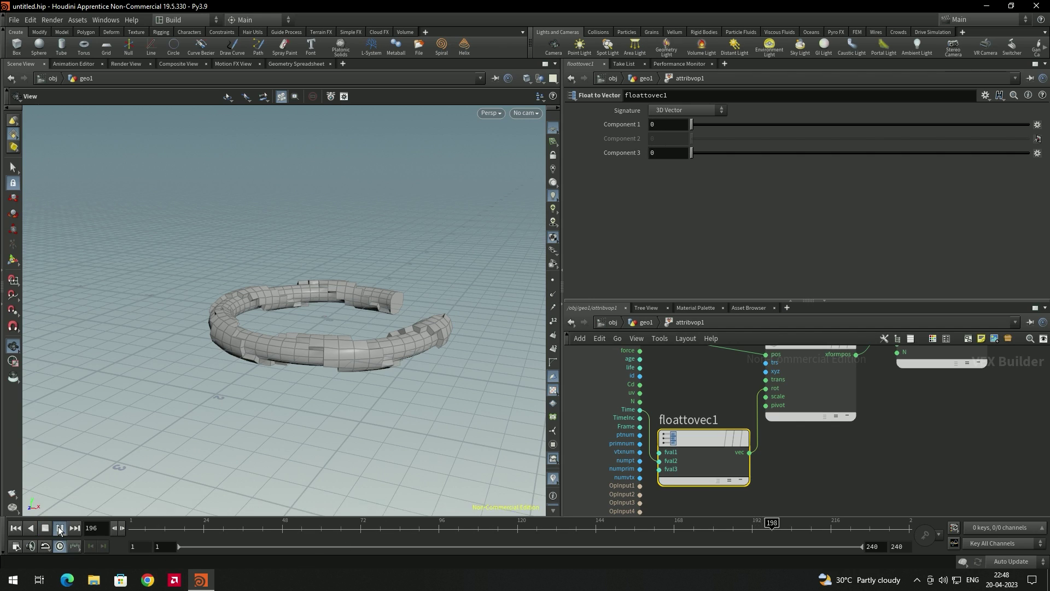
click(59, 528)
click(58, 531)
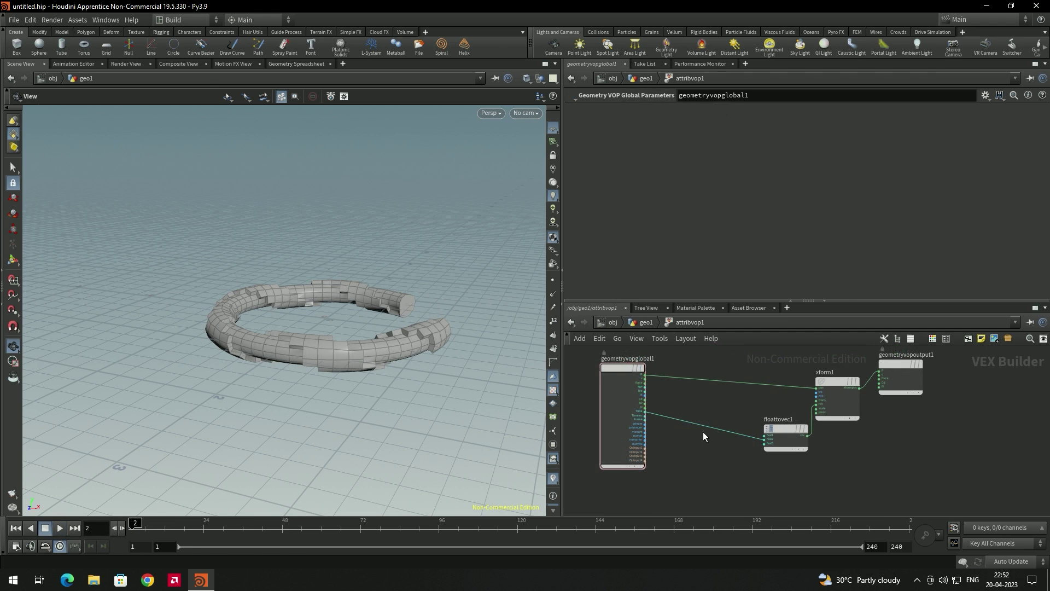
scroll(692, 445, up, 2)
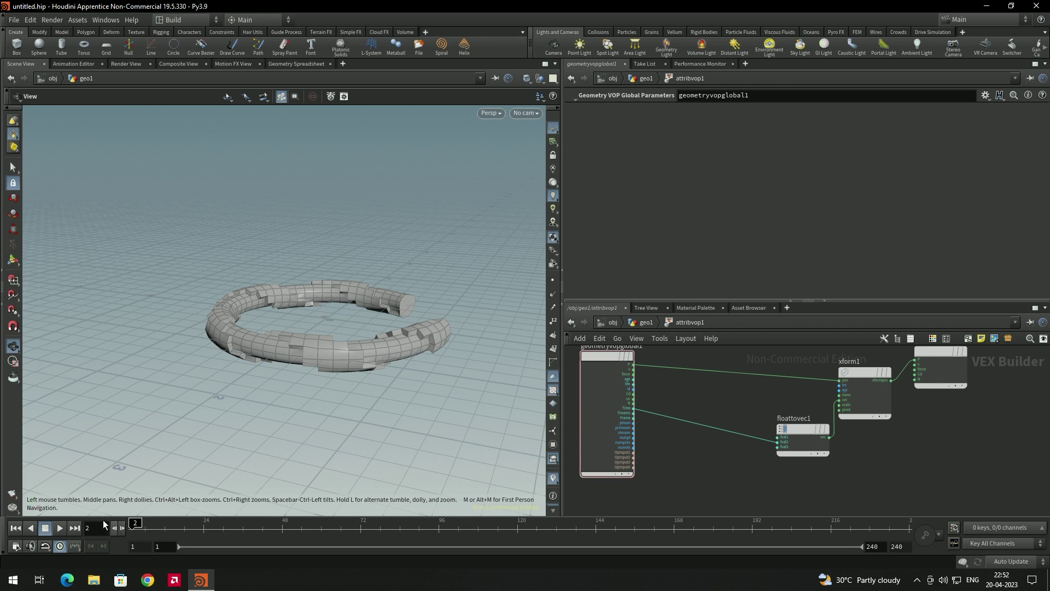
click(60, 528)
click(47, 529)
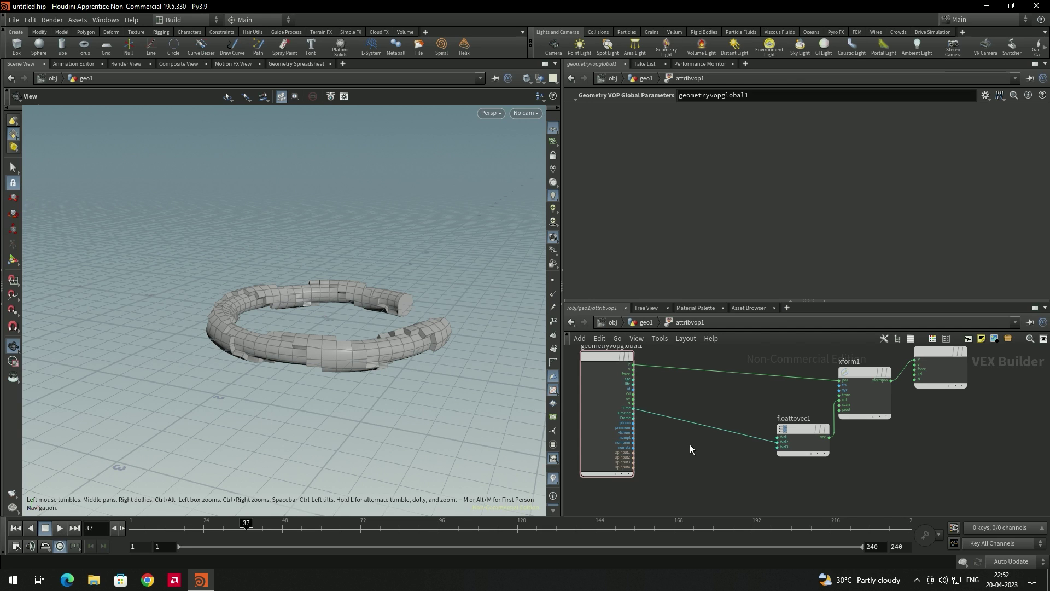
Add a Multiply node and insert it on the wire between global Time and the Float to Vector's fval2 input.
key(Tab)
text(mul)
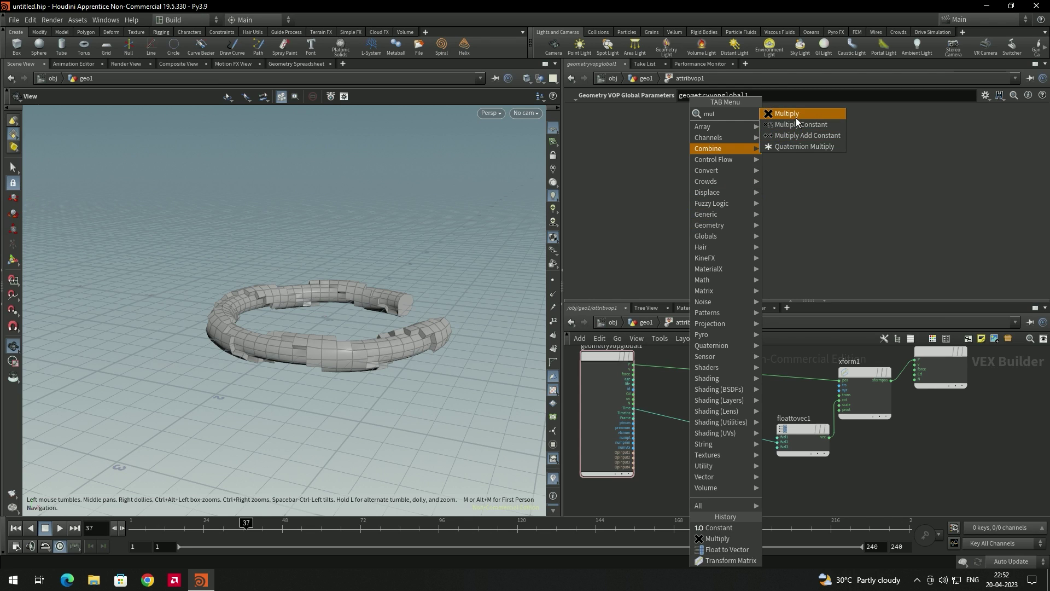
click(796, 117)
click(702, 458)
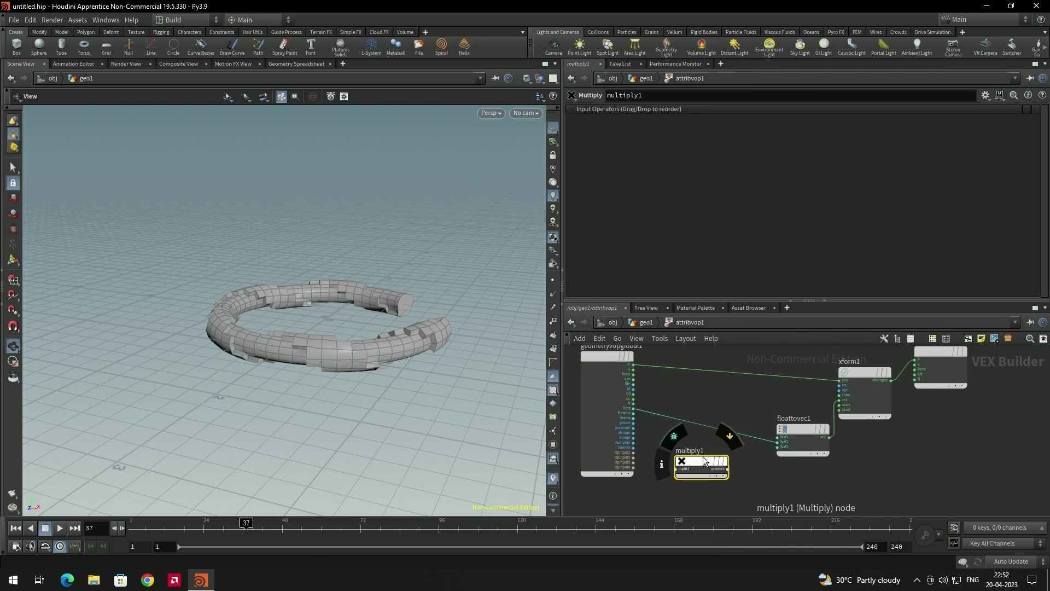
drag(699, 463, 698, 427)
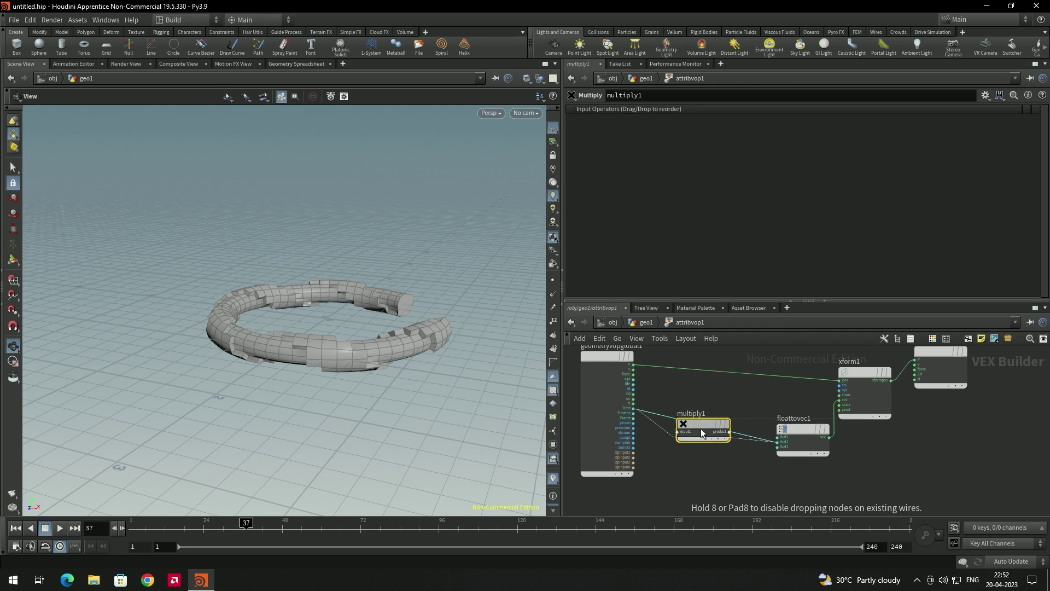
scroll(691, 415, up, 4)
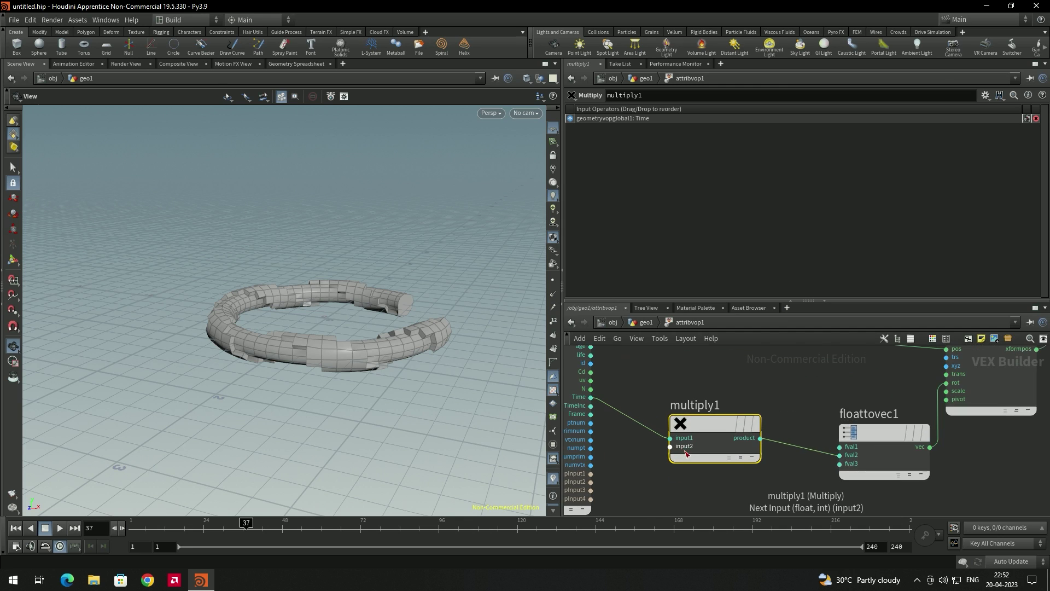
scroll(685, 453, up, 1)
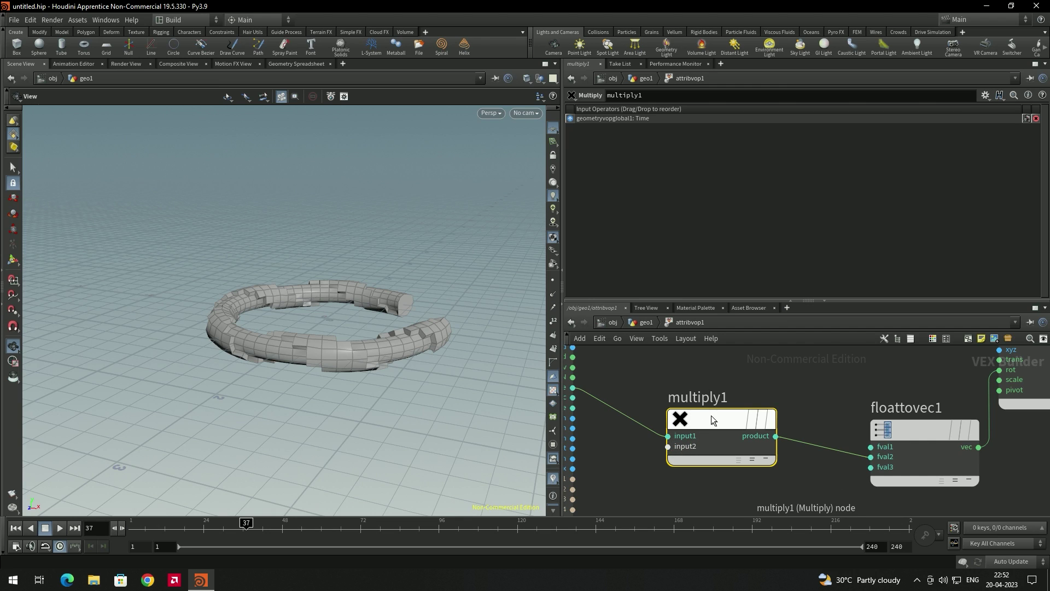
mouse_move(710, 415)
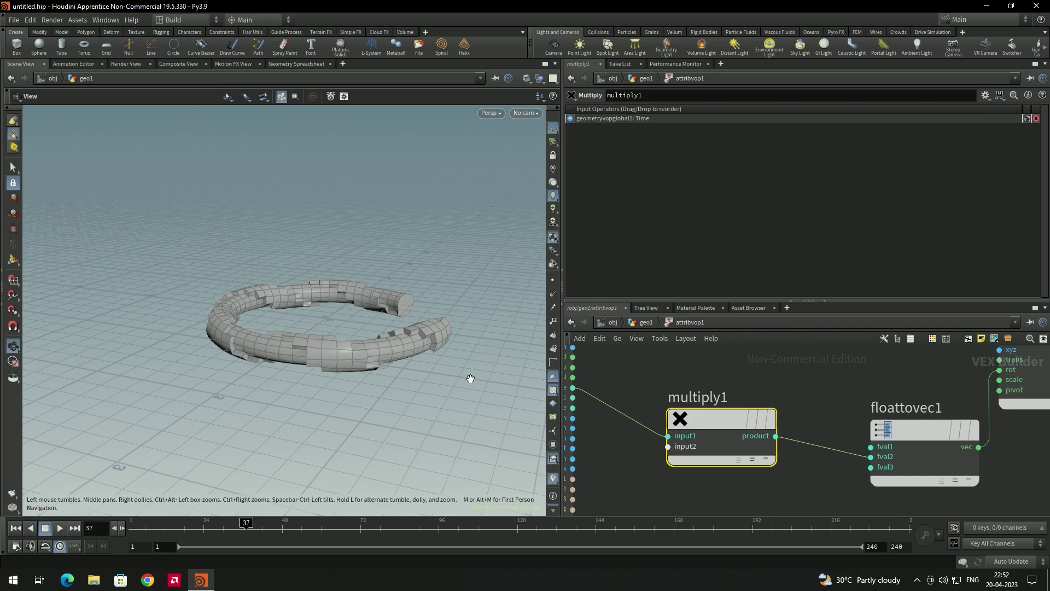
Add a Constant node below the Multiply node and connect its Value output to the Multiply's input2.
scroll(685, 465, down, 5)
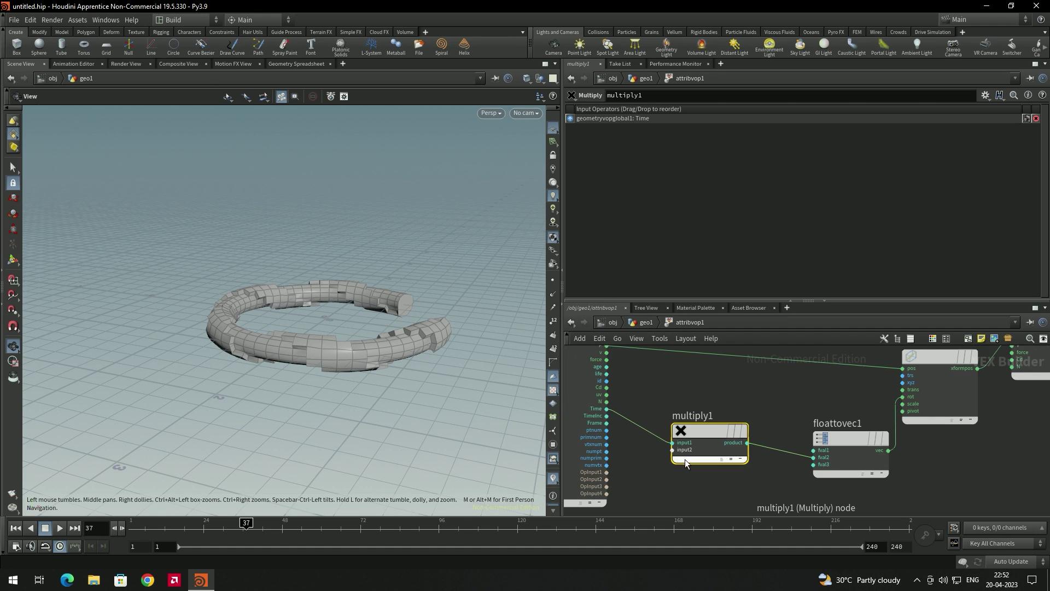
key(Tab)
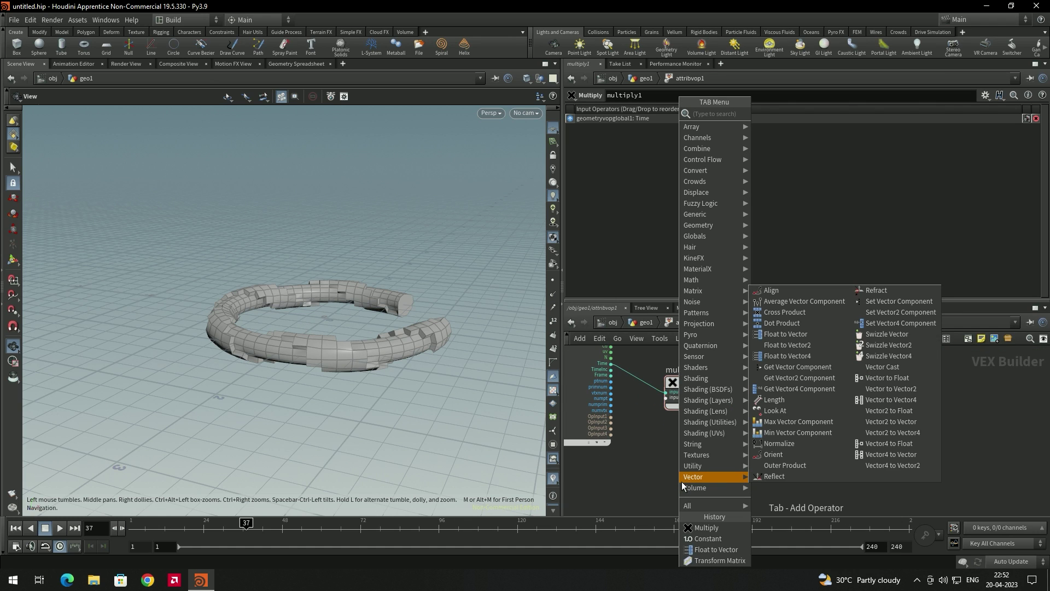
text(cons)
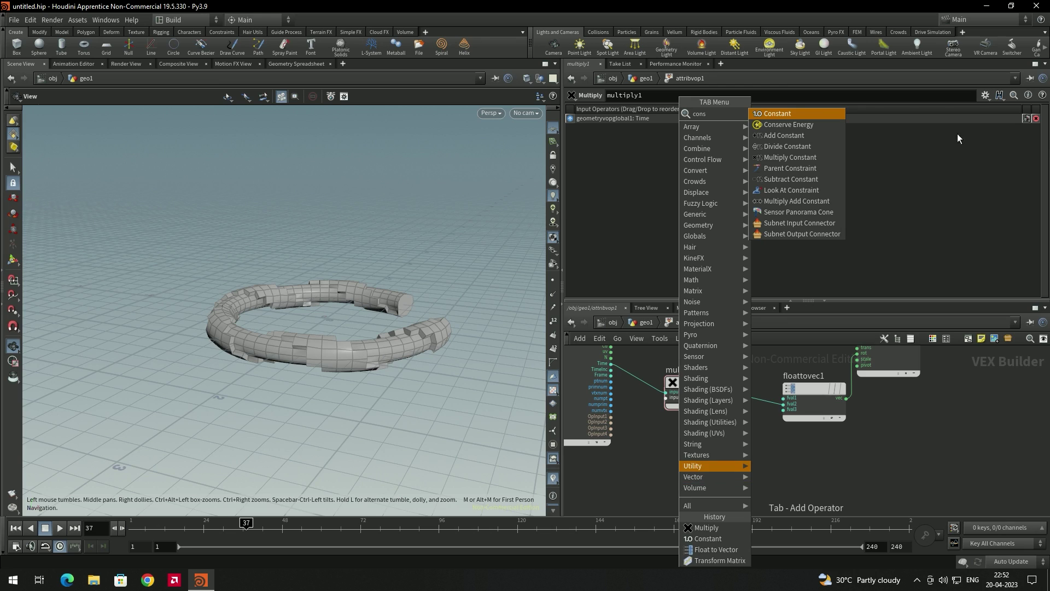
click(811, 113)
click(648, 477)
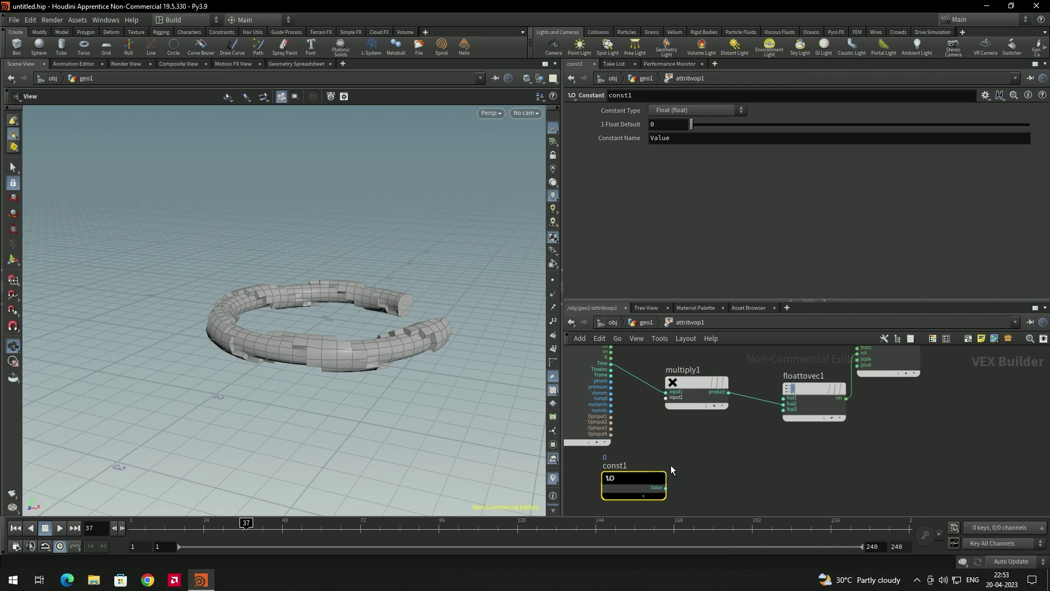
drag(666, 488, 674, 398)
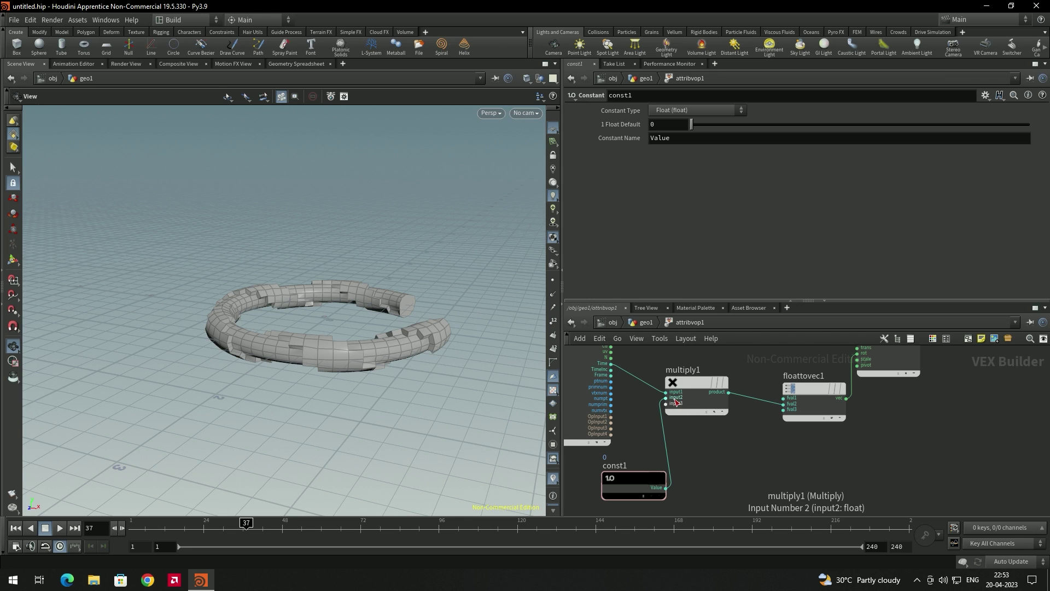
Set the Constant node's float default to 10 and play the timeline to preview the rotation speed.
click(632, 482)
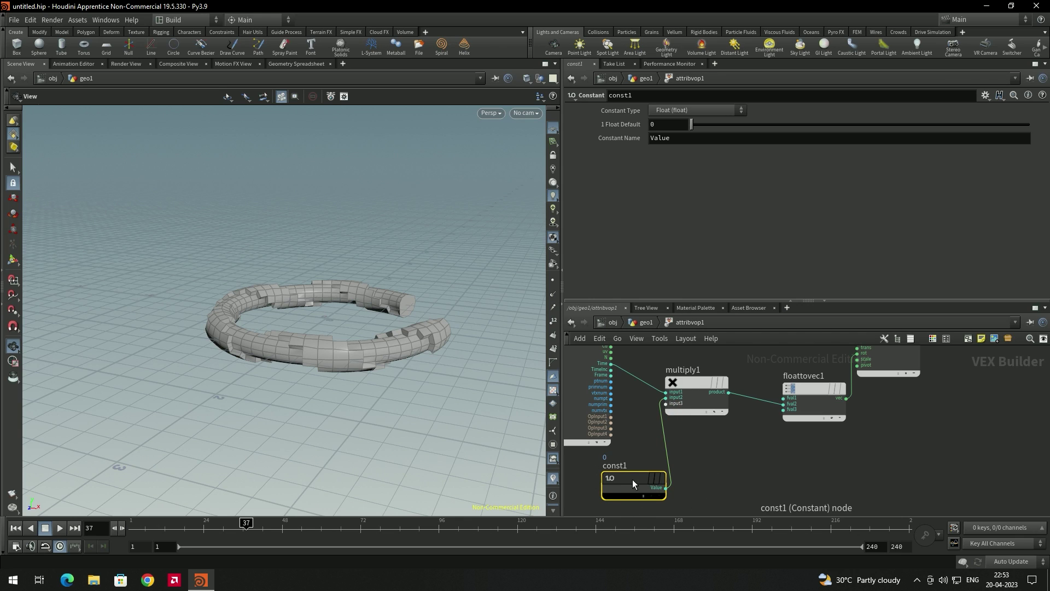
click(654, 124)
text(10)
key(Return)
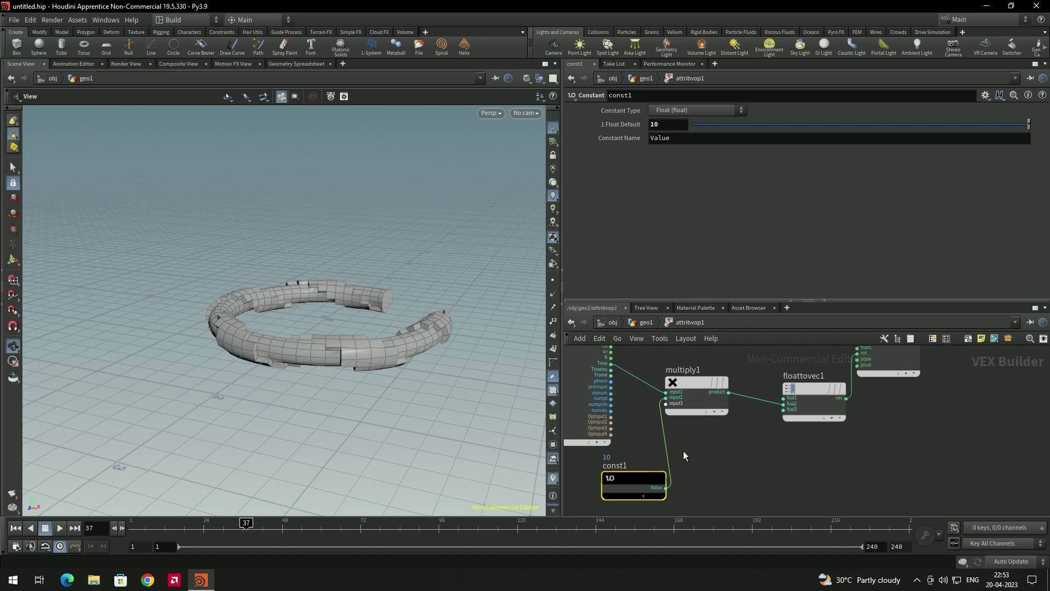
middle_drag(700, 439, 699, 454)
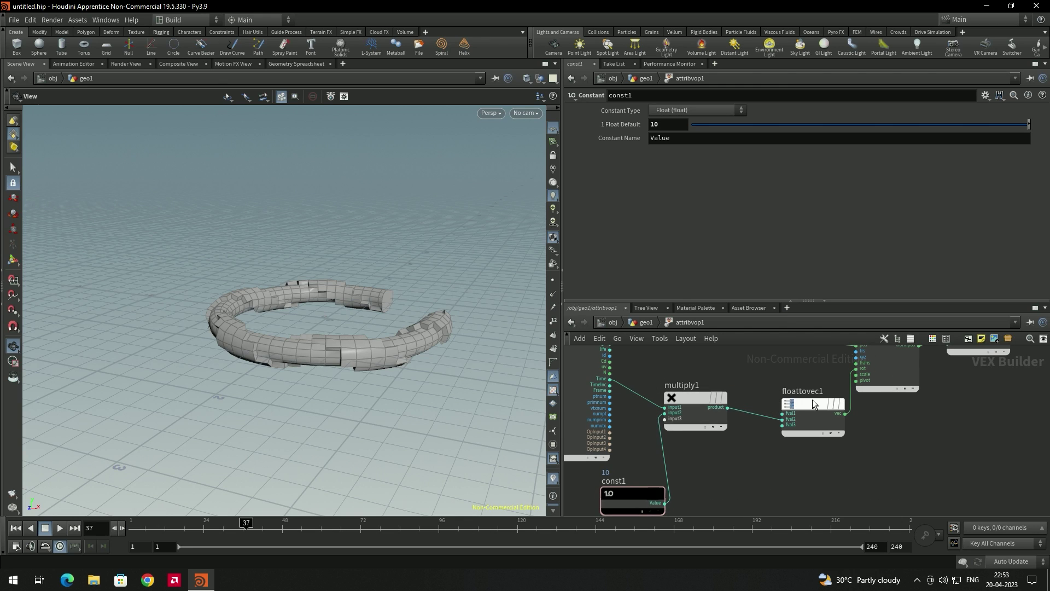
drag(724, 460, 658, 369)
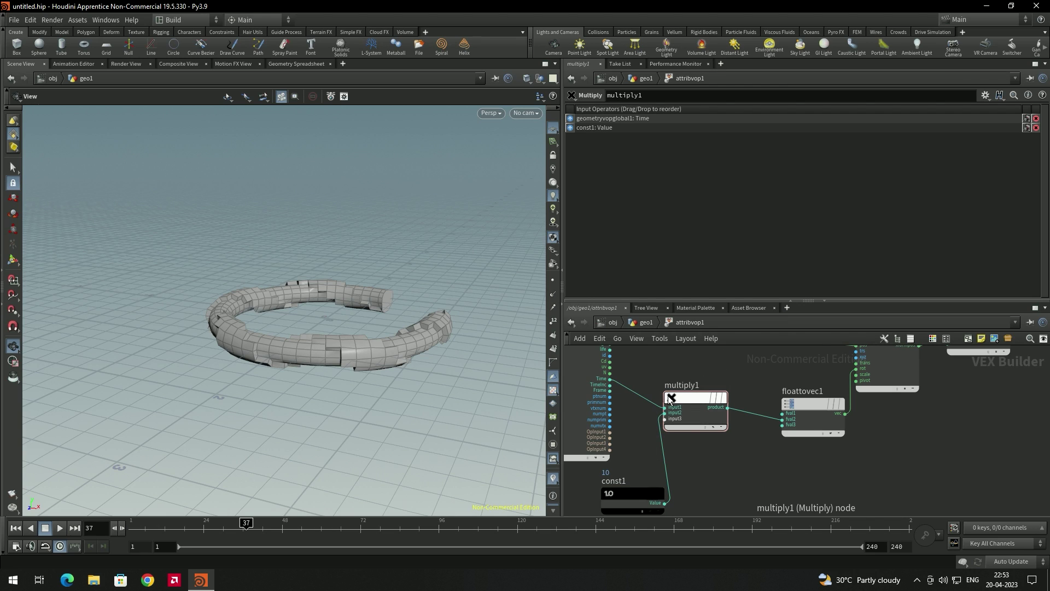
mouse_move(693, 393)
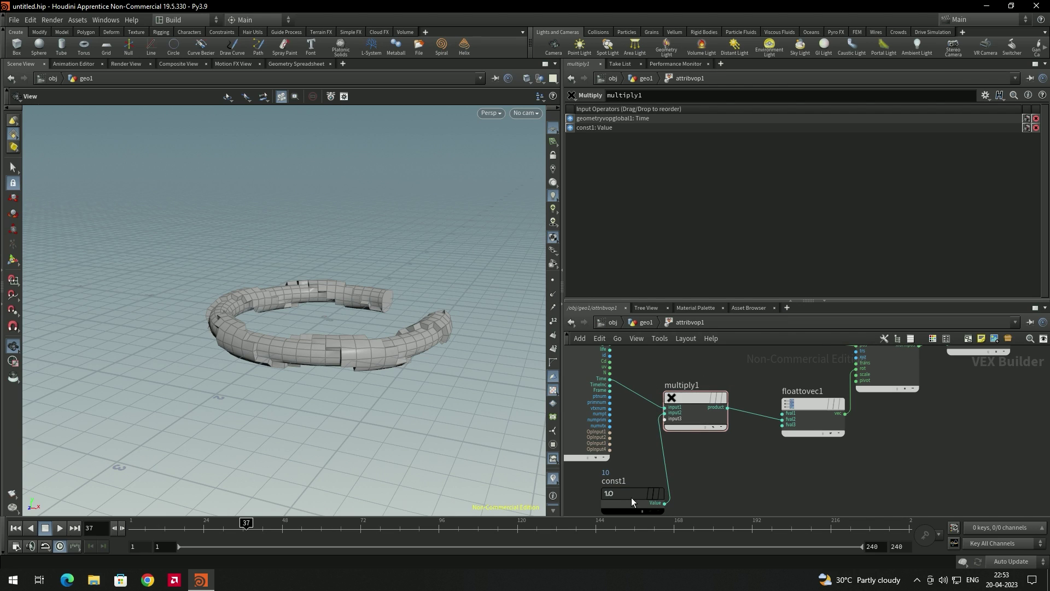
middle_drag(717, 474, 718, 450)
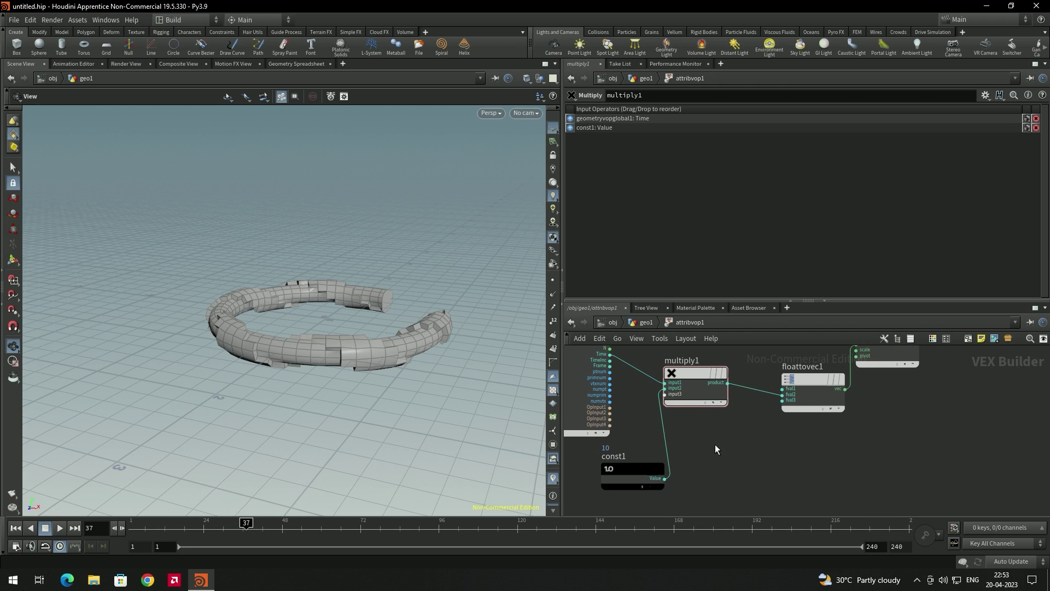
click(60, 527)
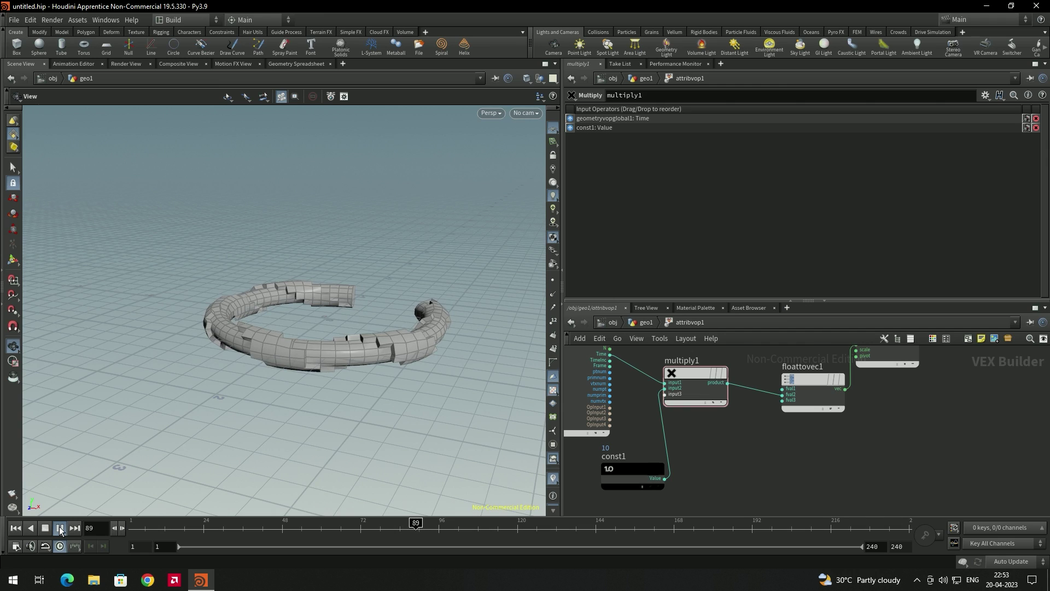
click(59, 528)
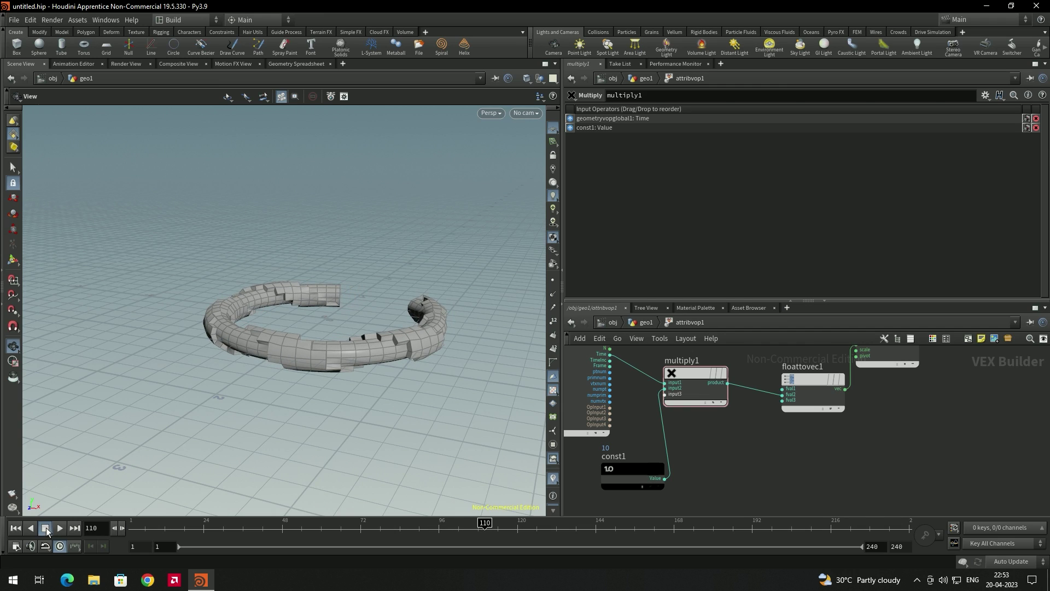
Set the Constant node's float default to 50 and play the timeline to preview the rotation speed.
click(622, 469)
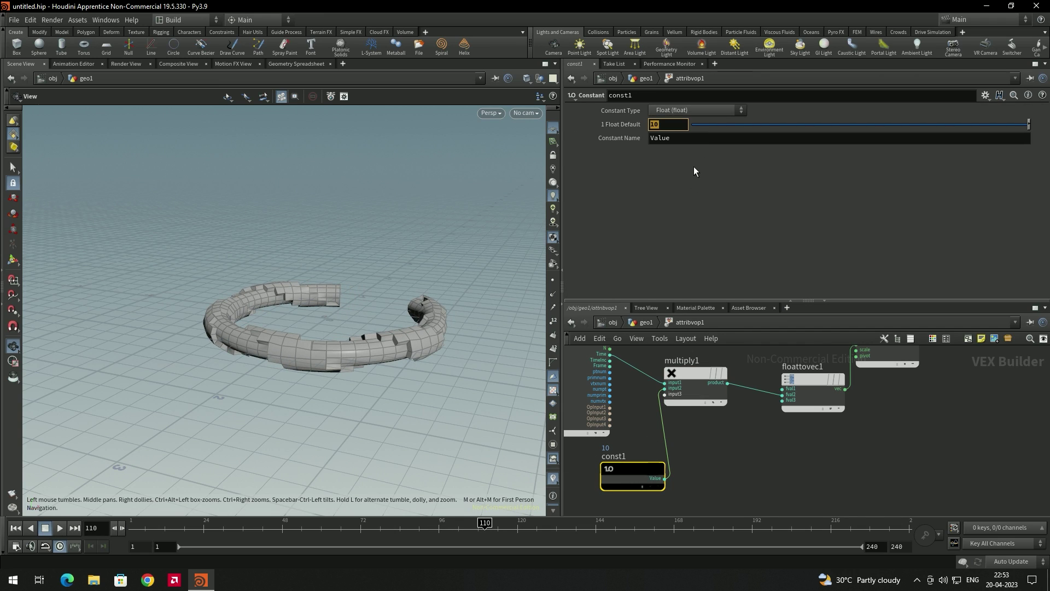
text(50)
key(Return)
click(60, 528)
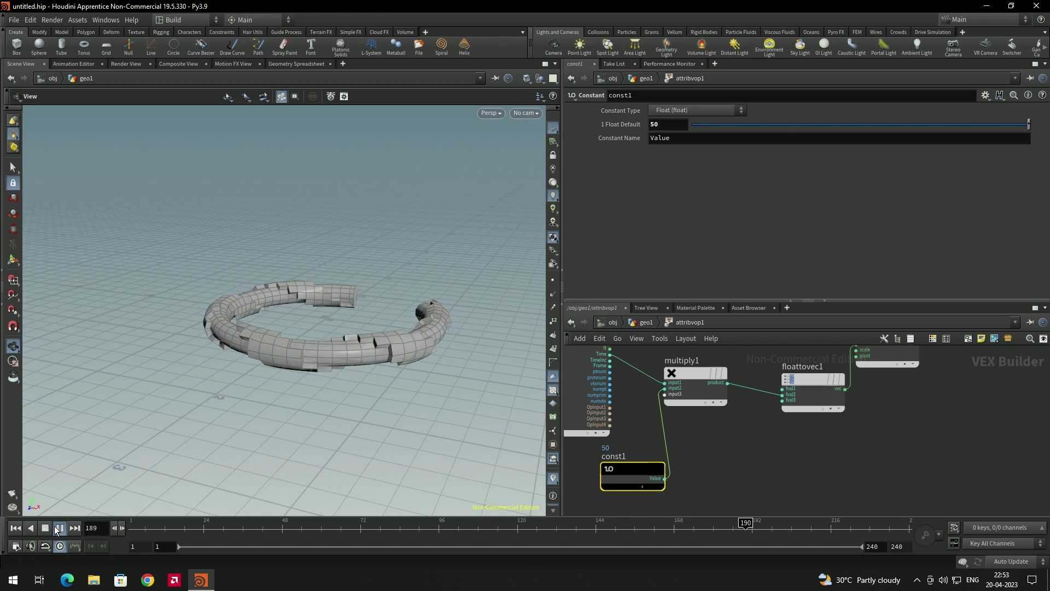
click(765, 470)
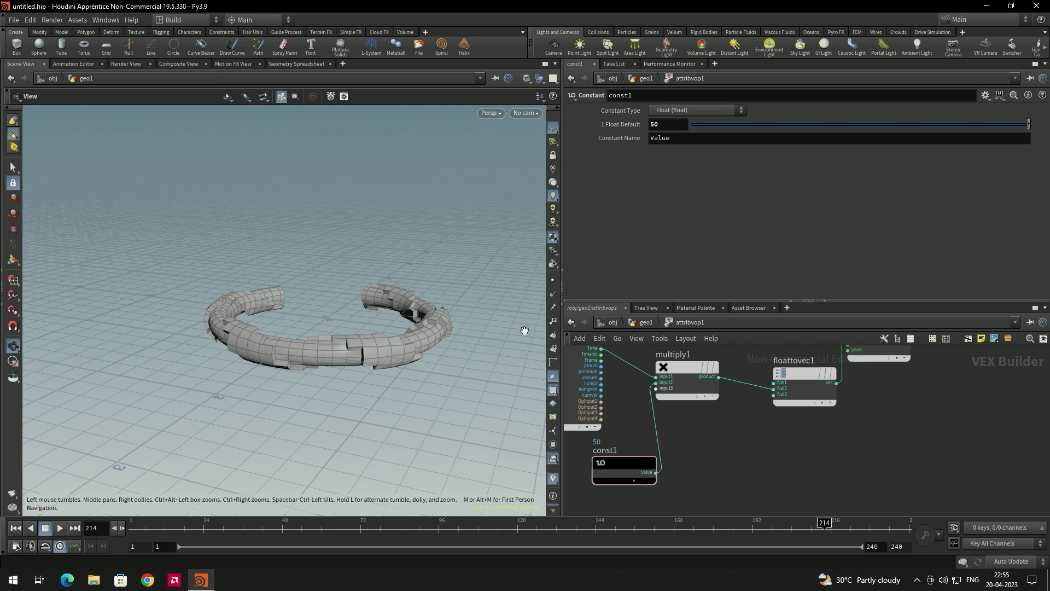
click(572, 322)
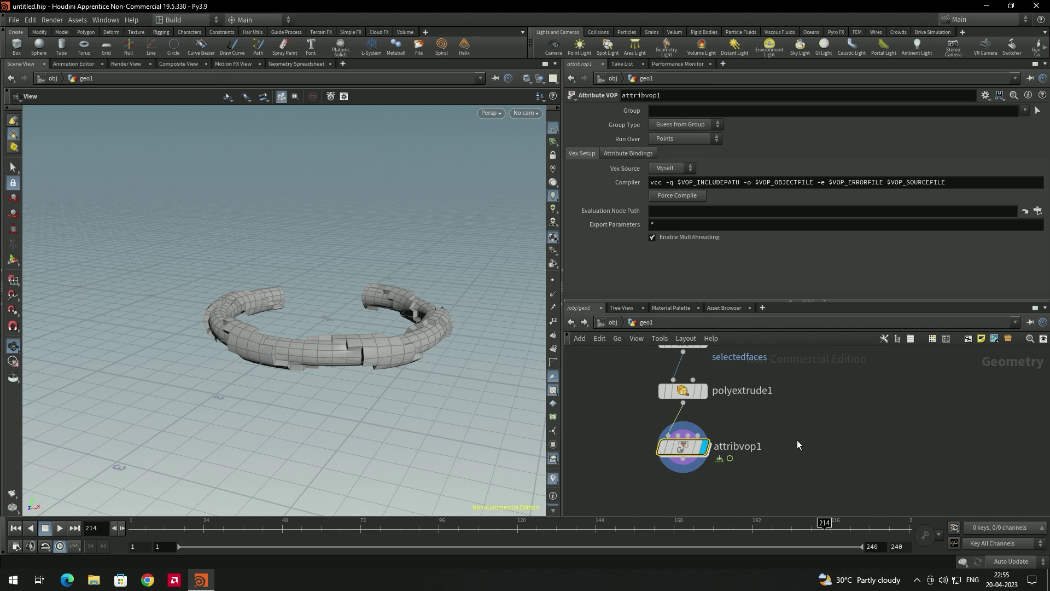
click(765, 427)
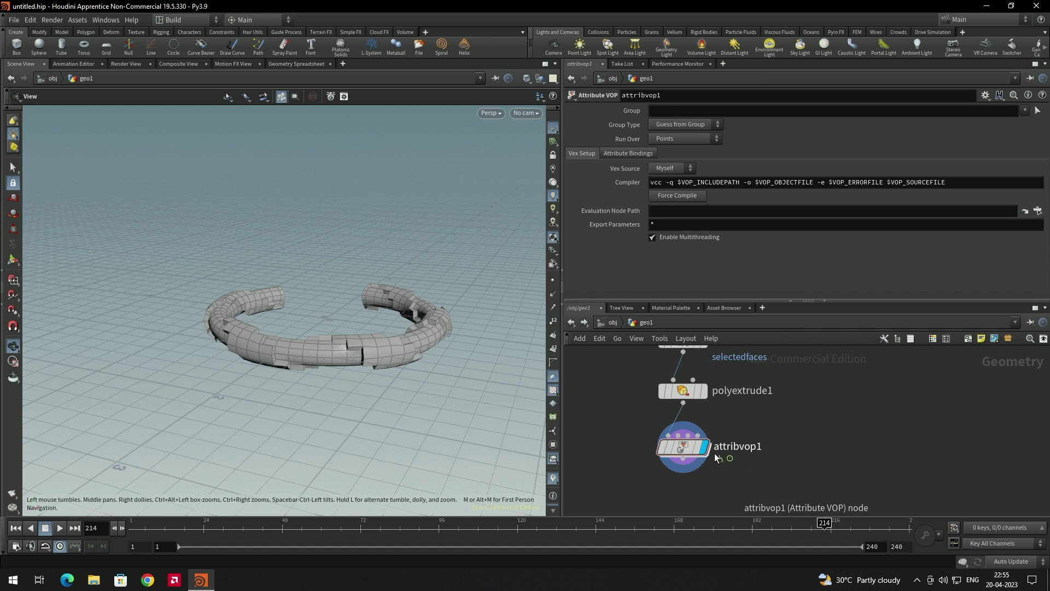
mouse_move(685, 451)
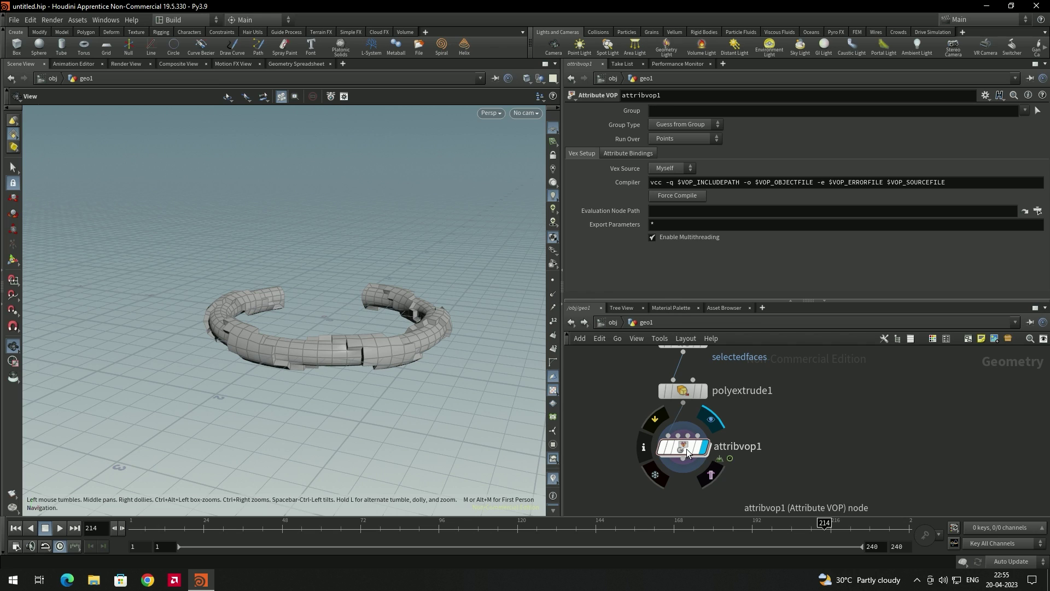
double_click(685, 448)
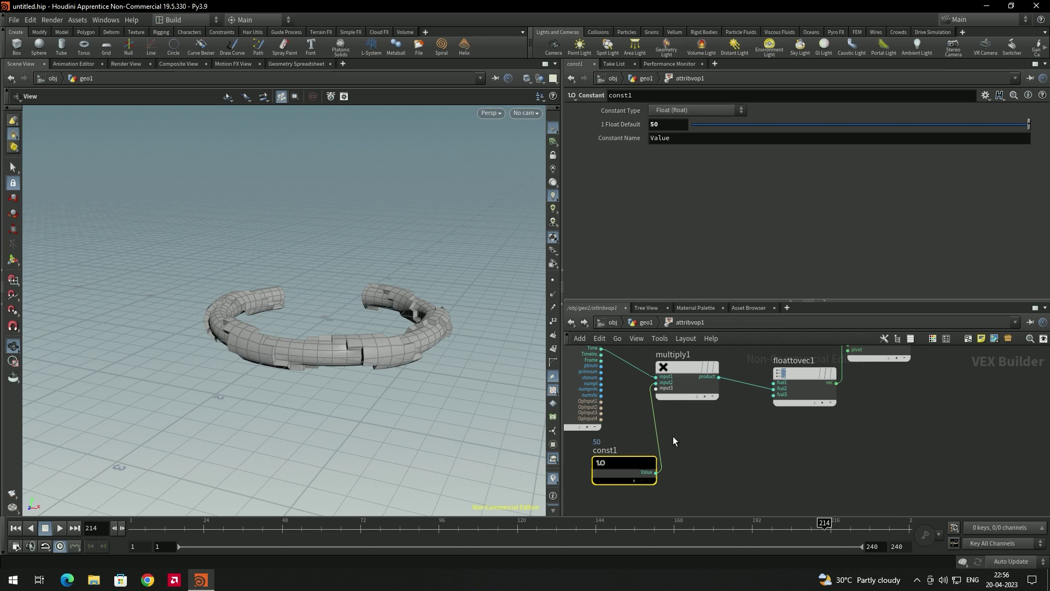
key(u)
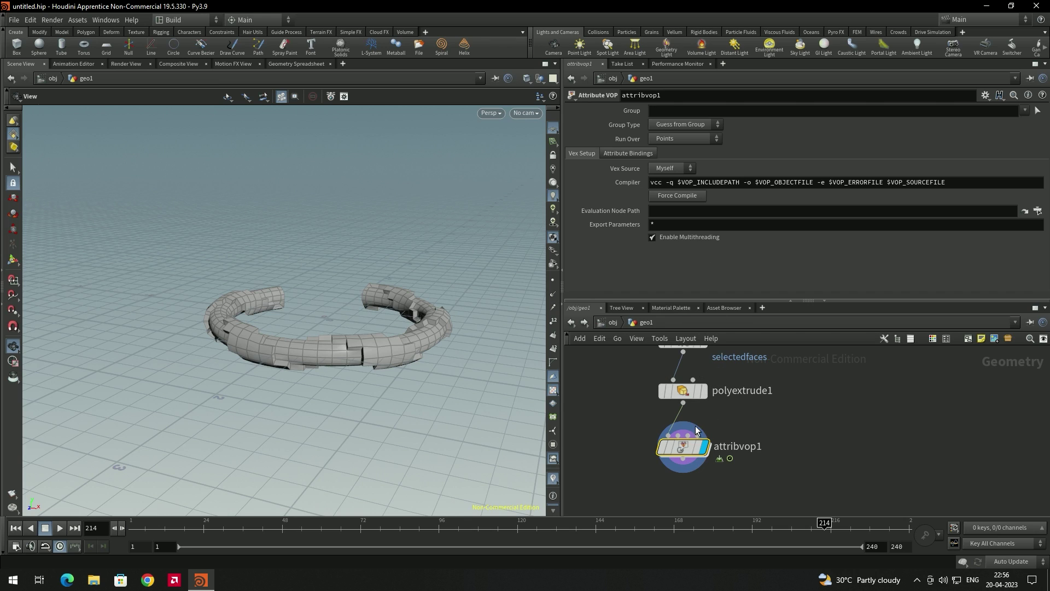
mouse_move(695, 439)
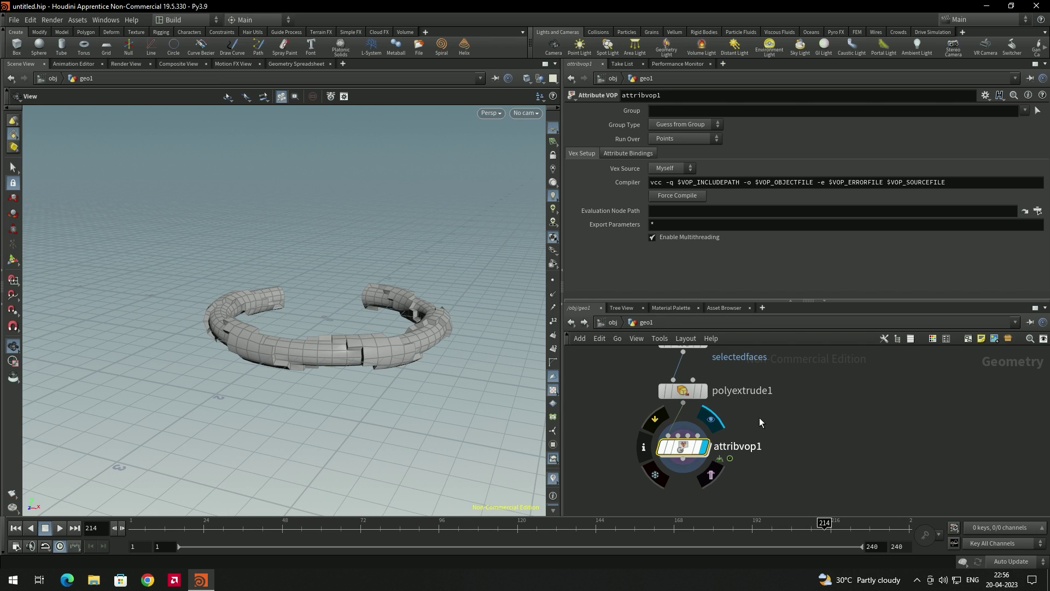
Delete the Constant node inside attribvop1 and promote the Multiply node's input2 as a parameter.
double_click(684, 451)
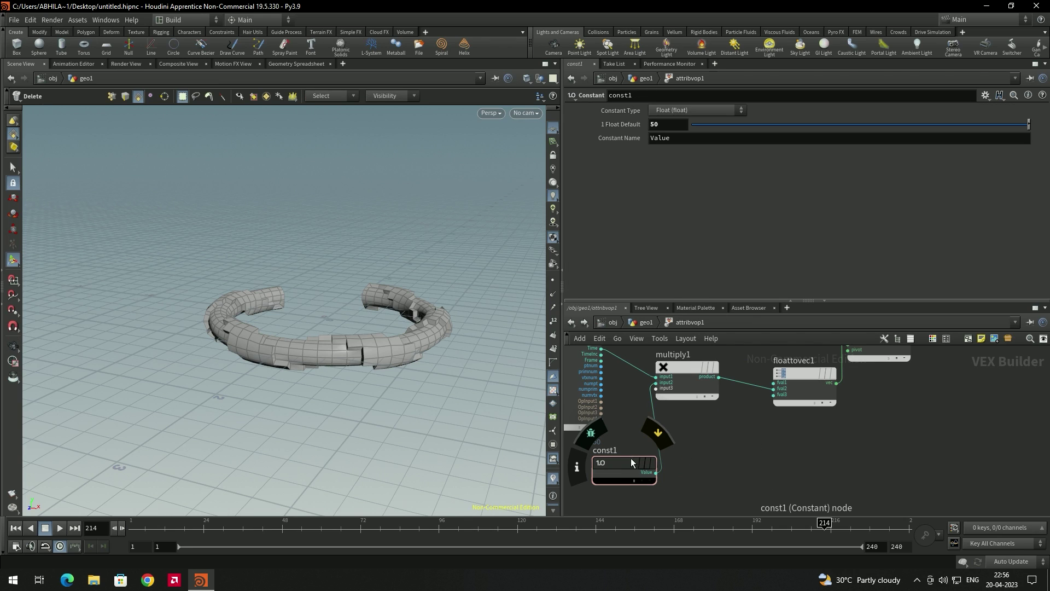
key(Delete)
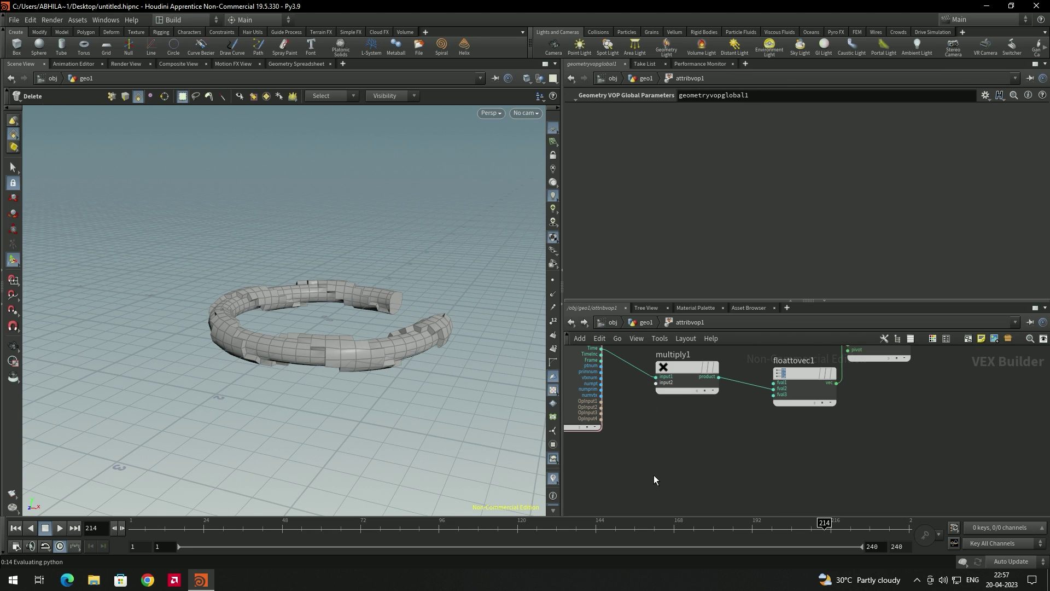
scroll(687, 426, up, 3)
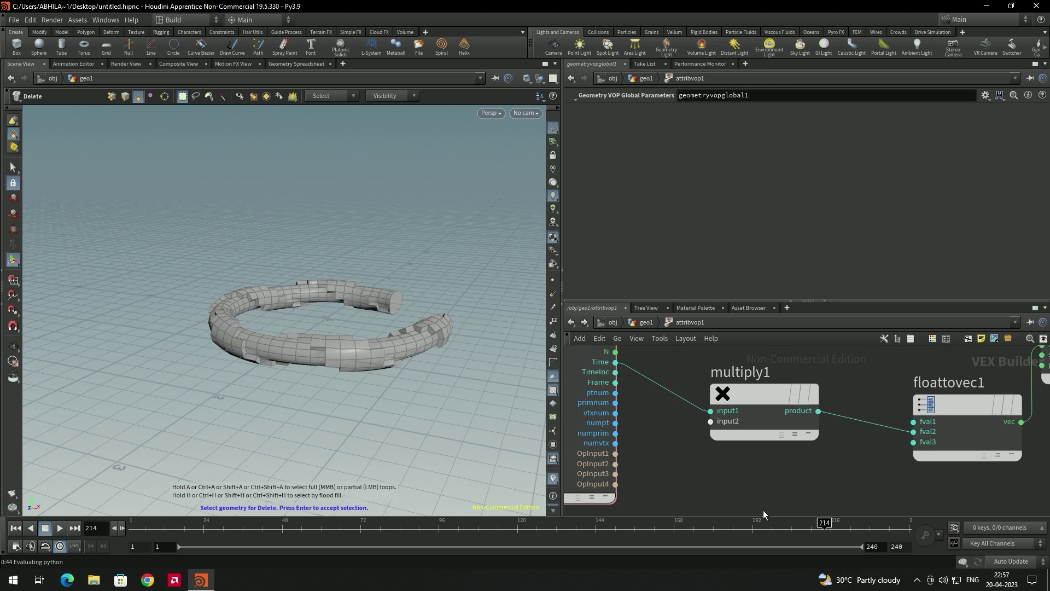
right_click(712, 423)
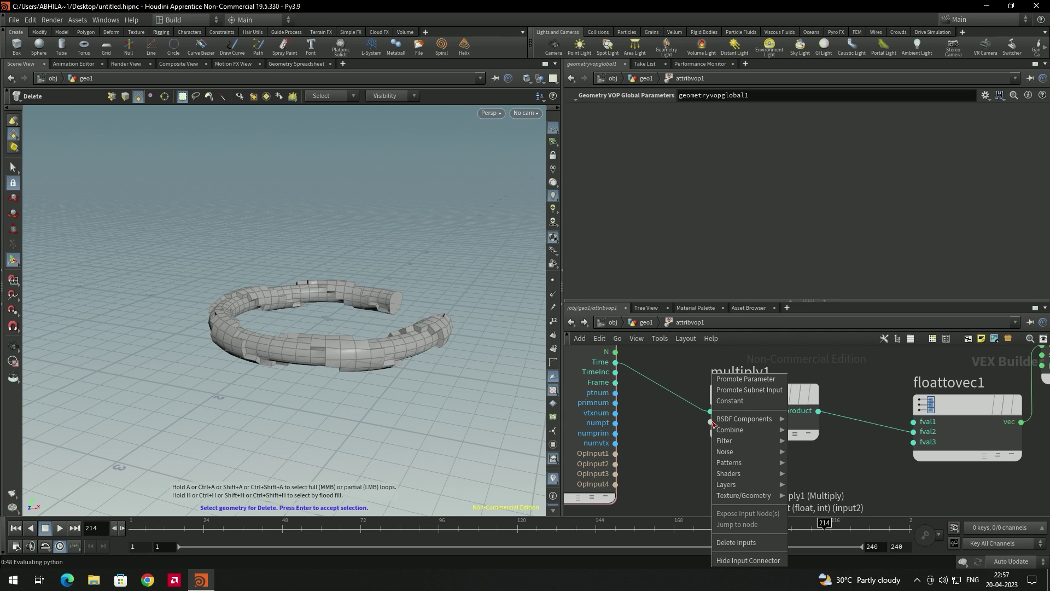
click(744, 383)
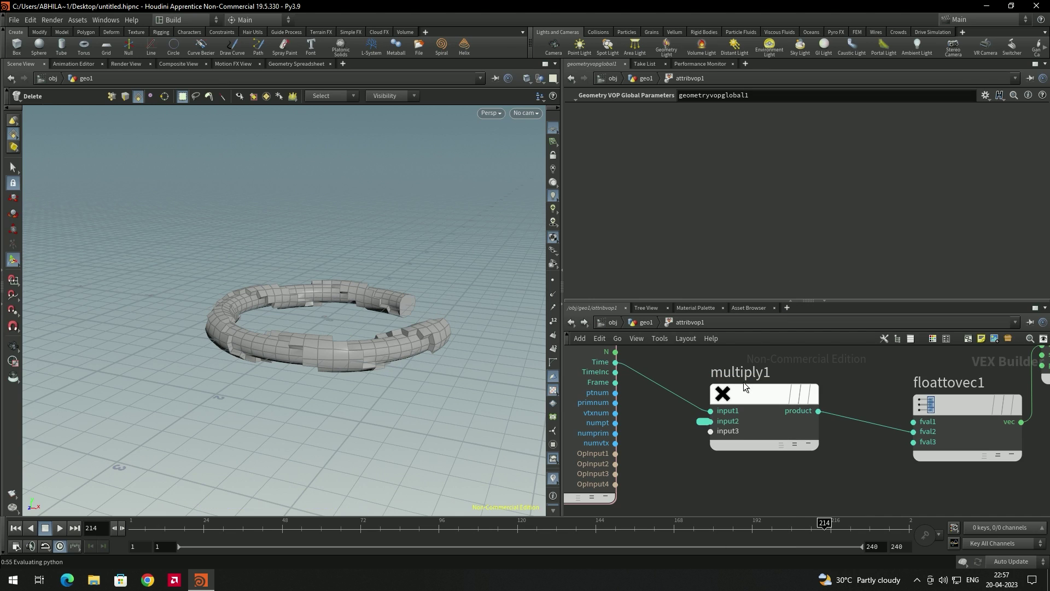
Expand the promoted input2 into a full Parameter node and place it below the global parameters node.
click(702, 426)
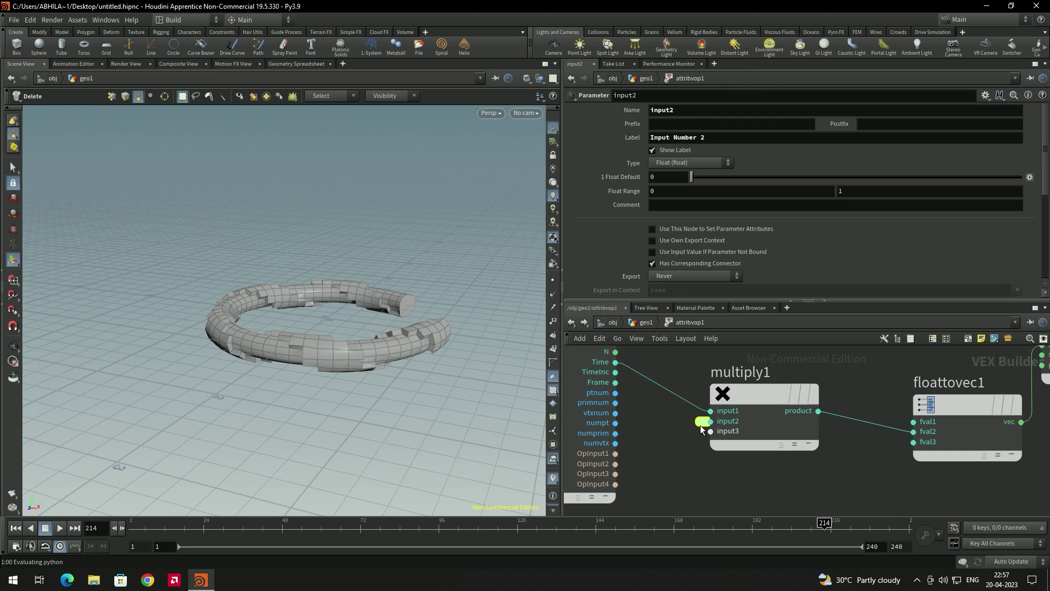
click(702, 427)
scroll(651, 416, down, 3)
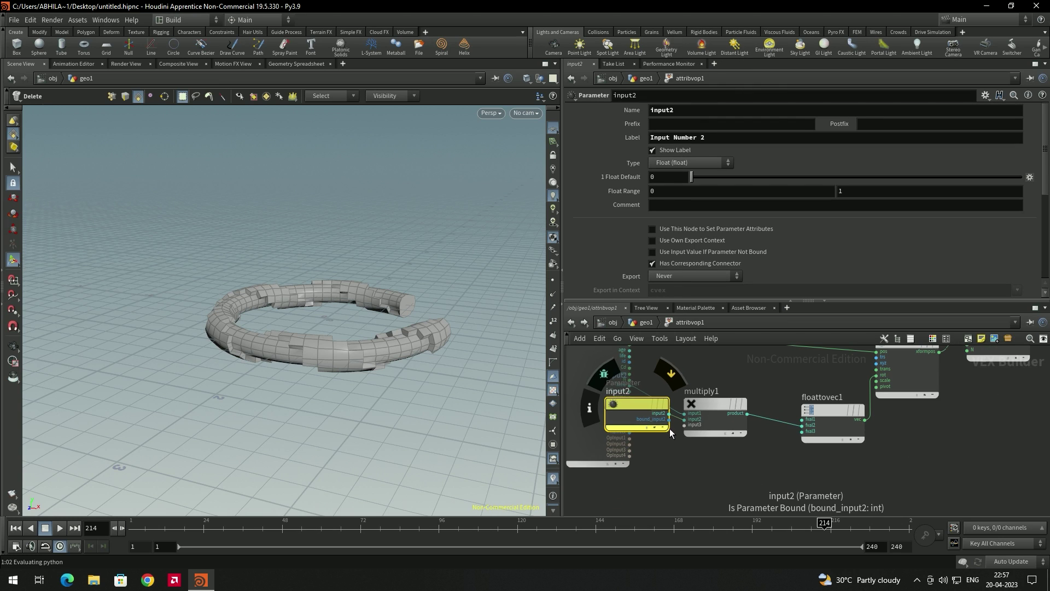
drag(644, 402, 638, 477)
scroll(721, 469, down, 2)
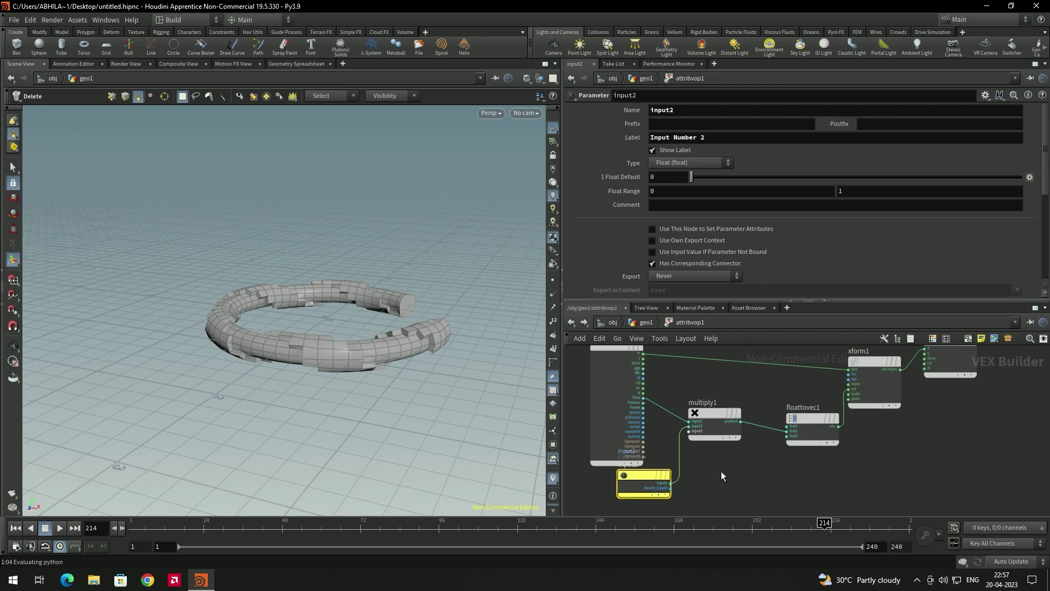
mouse_move(657, 482)
scroll(658, 491, up, 2)
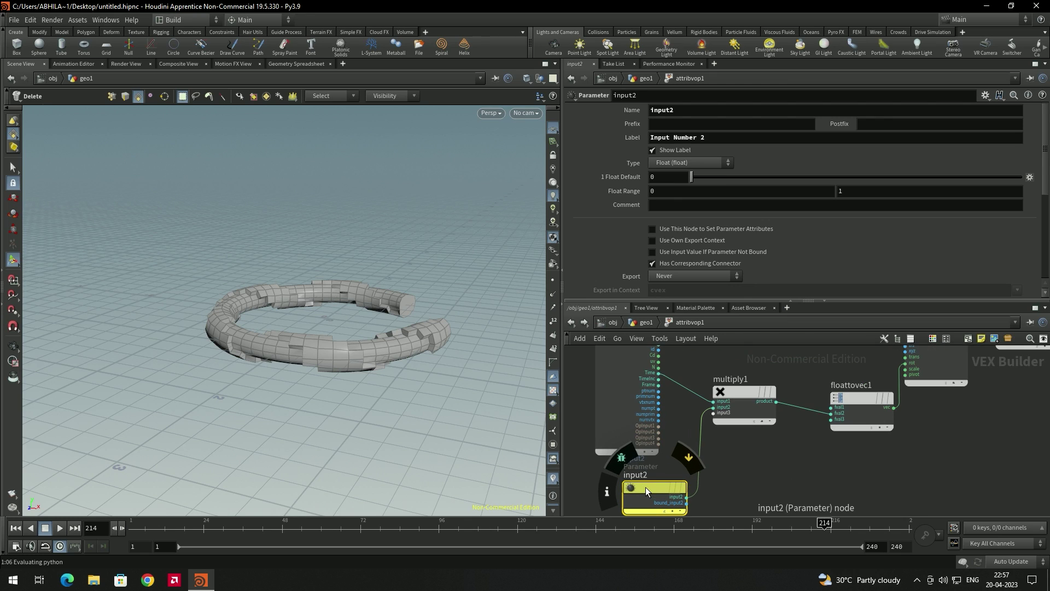
scroll(648, 489, up, 1)
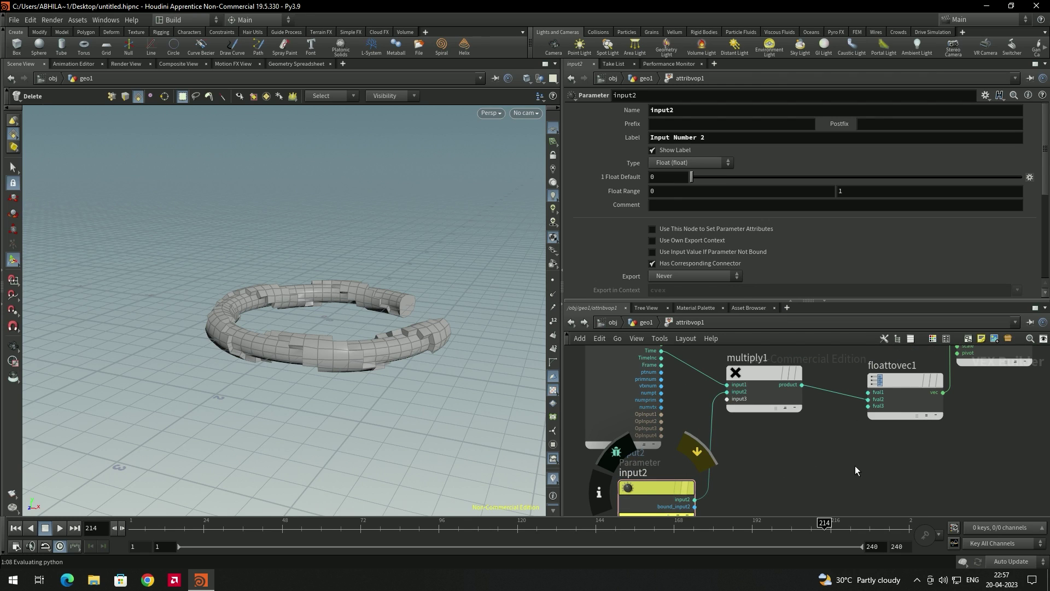
Check the promoted parameter on the Attribute VOP node and change the input2 Parameter node's label to Speed.
click(572, 322)
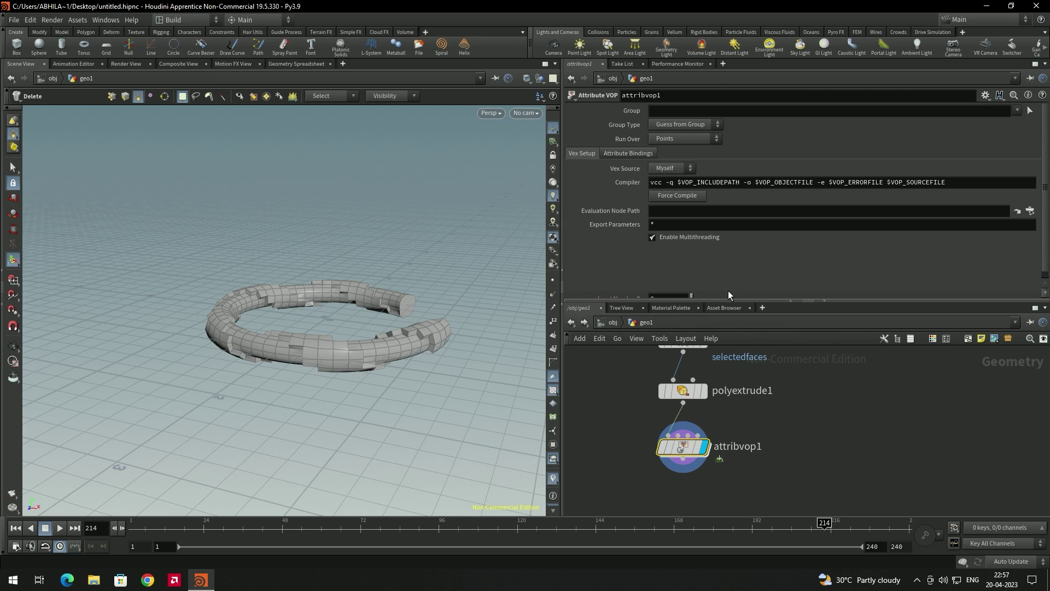
scroll(717, 261, down, 1)
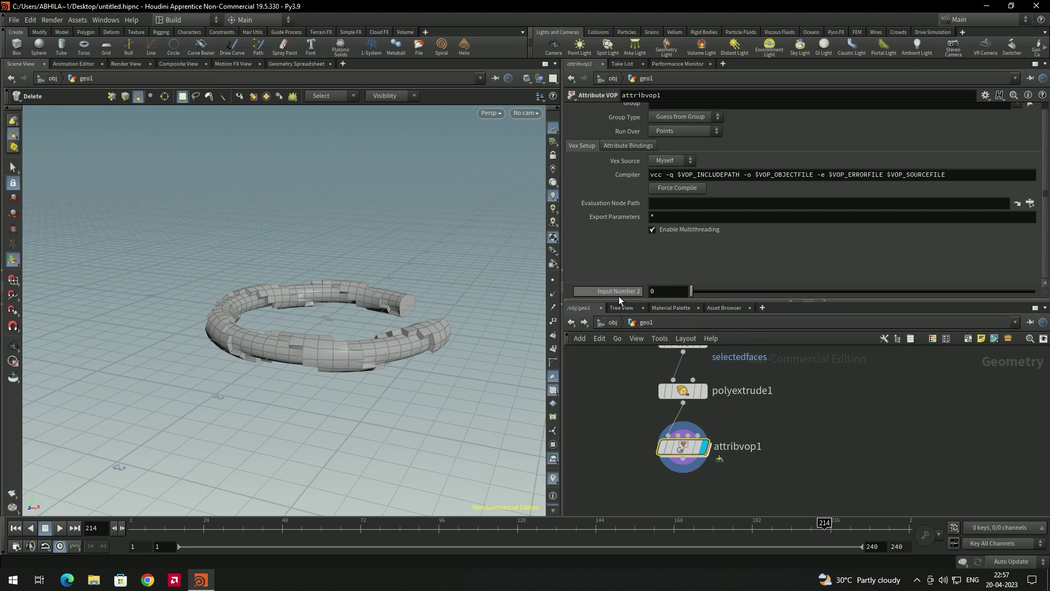
double_click(684, 446)
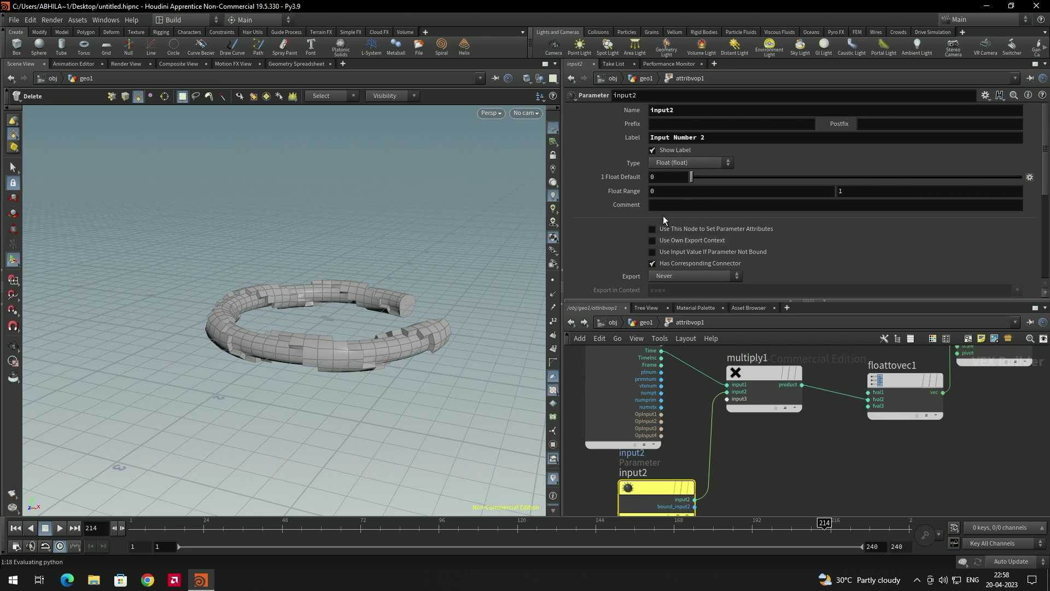
drag(710, 140, 650, 137)
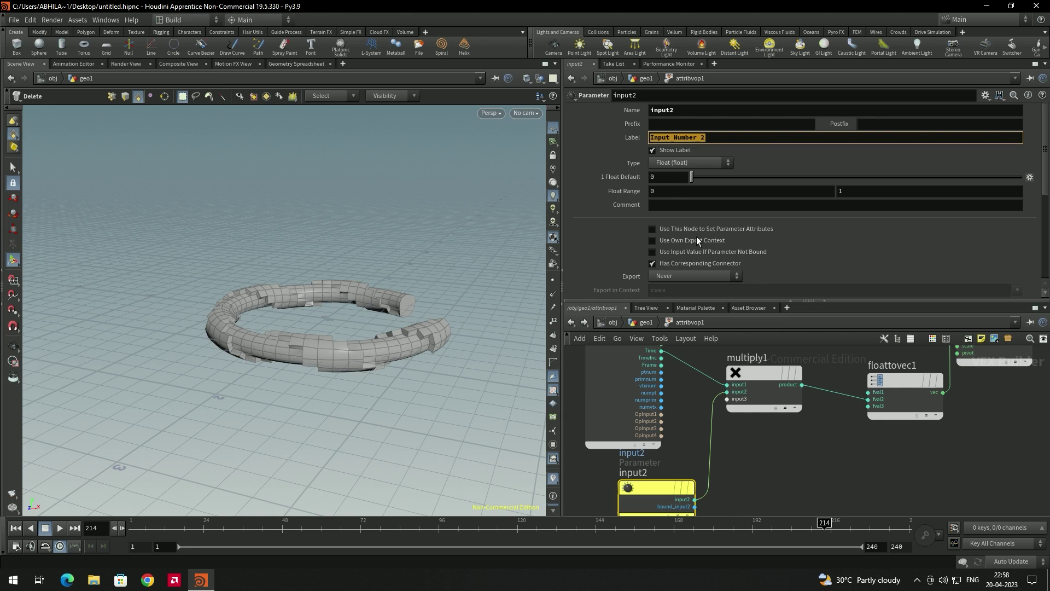
text(Spee)
text(d)
key(Return)
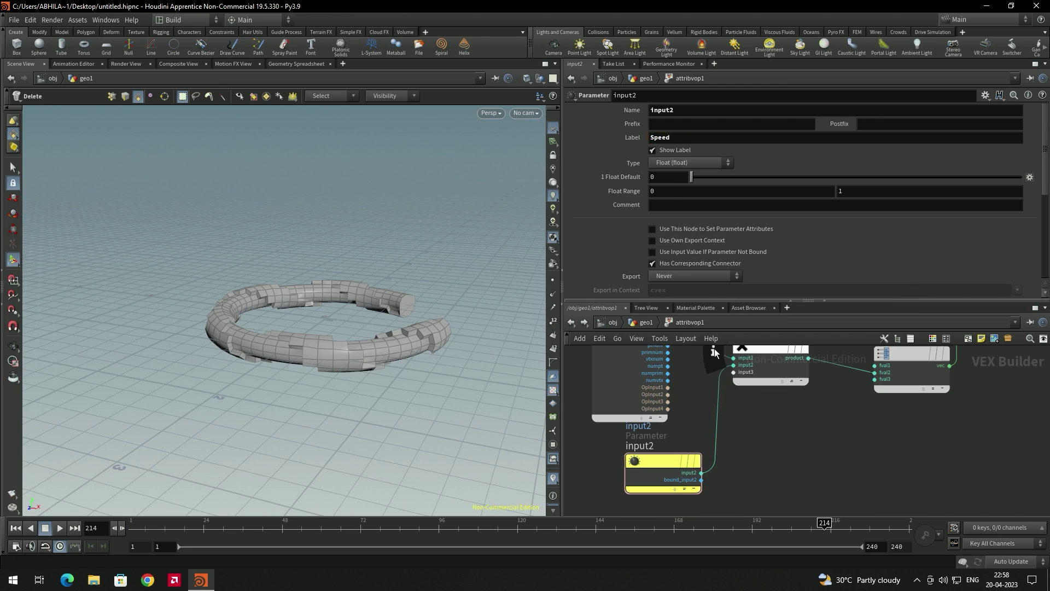
Set the Speed parameter on the attribvop1 node to 100 and play the timeline to preview the rotation.
click(574, 325)
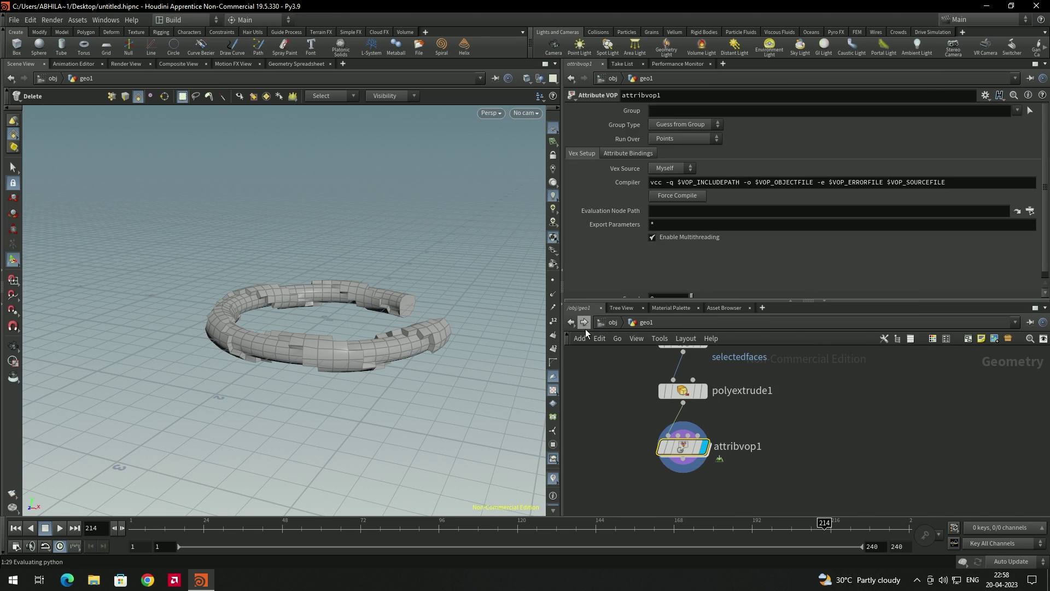
scroll(692, 257, down, 1)
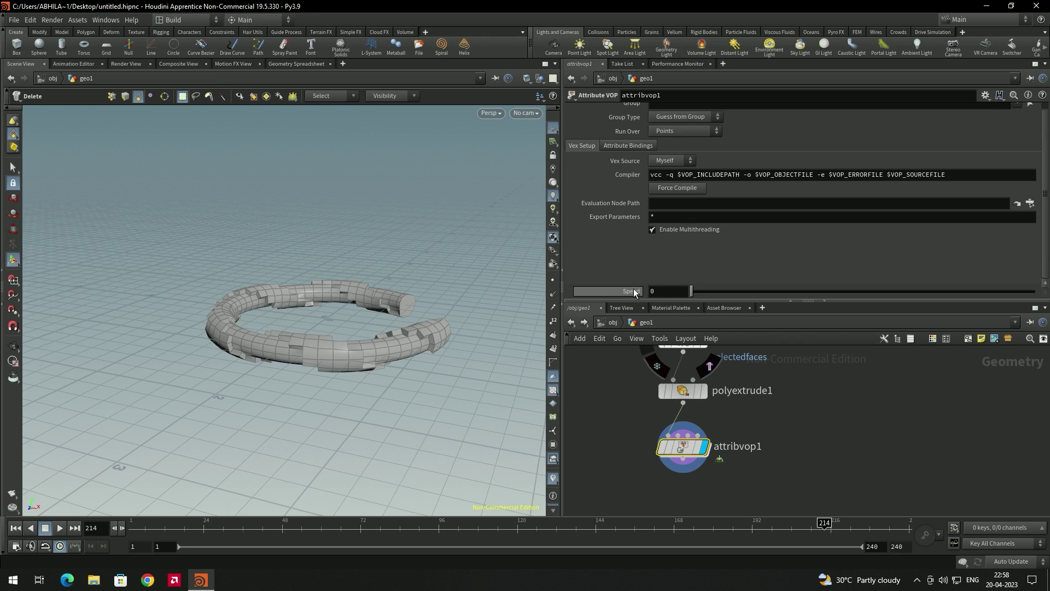
mouse_move(692, 291)
mouse_down()
mouse_move(914, 296)
mouse_move(681, 302)
mouse_up()
click(651, 290)
text(100)
key(Return)
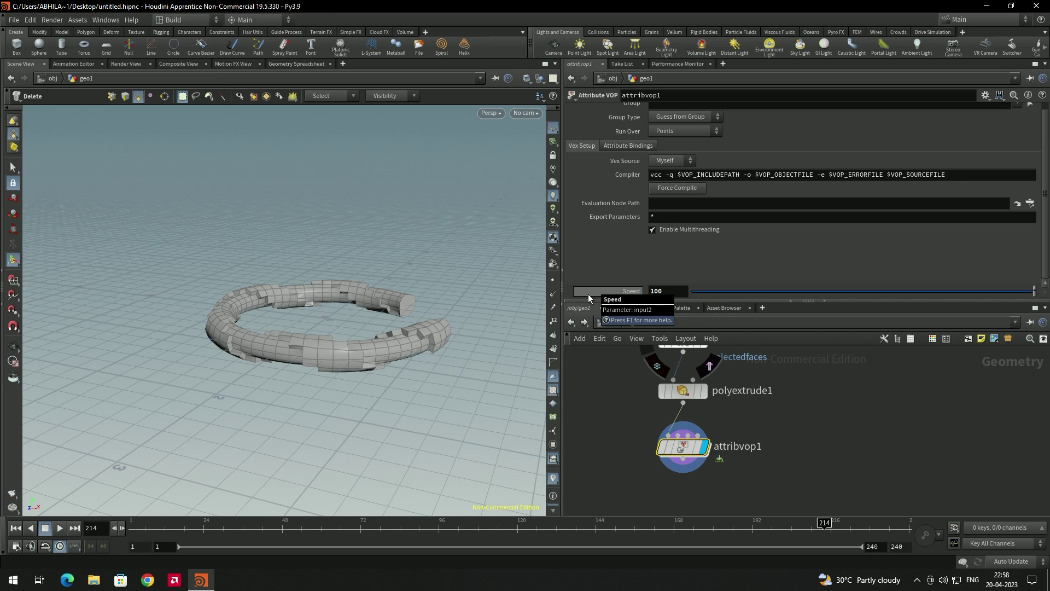
click(60, 529)
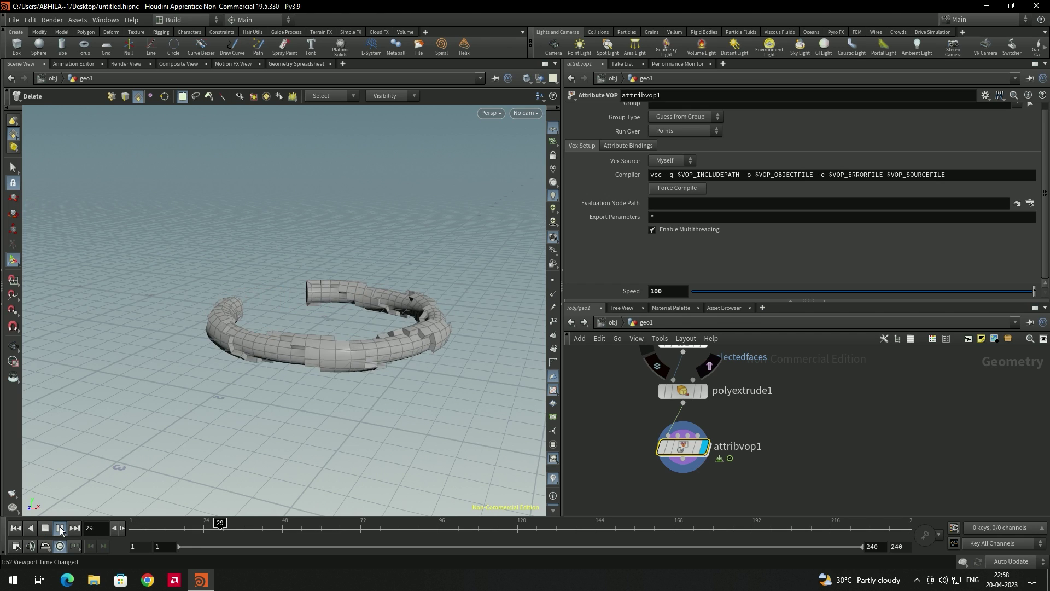
click(60, 528)
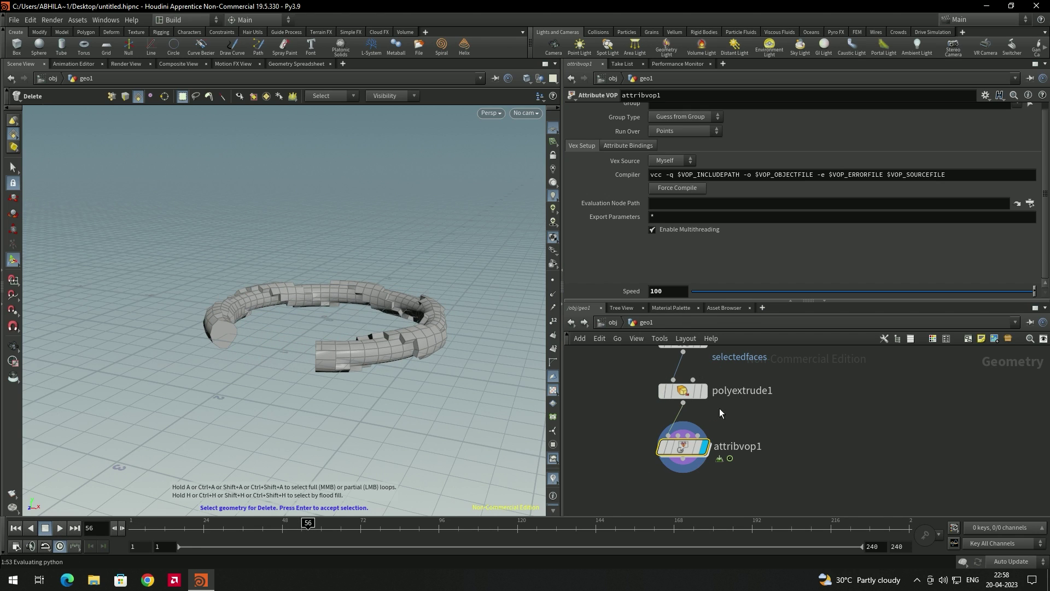
Duplicate the attribvop1 node, placing the copy beside the original with its input wired from polyextrude1.
click(783, 419)
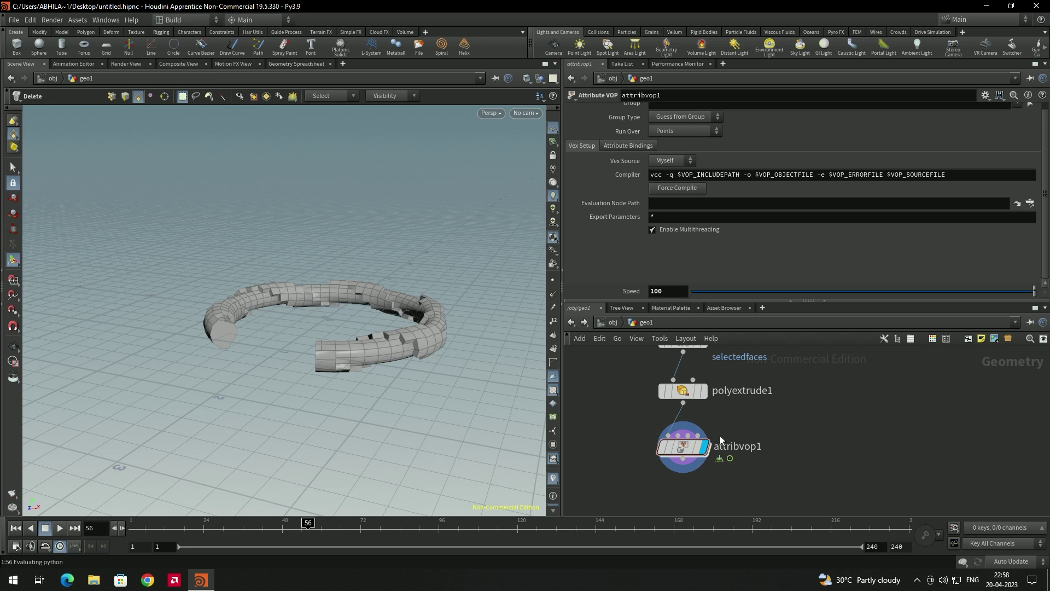
double_click(682, 447)
scroll(788, 424, down, 2)
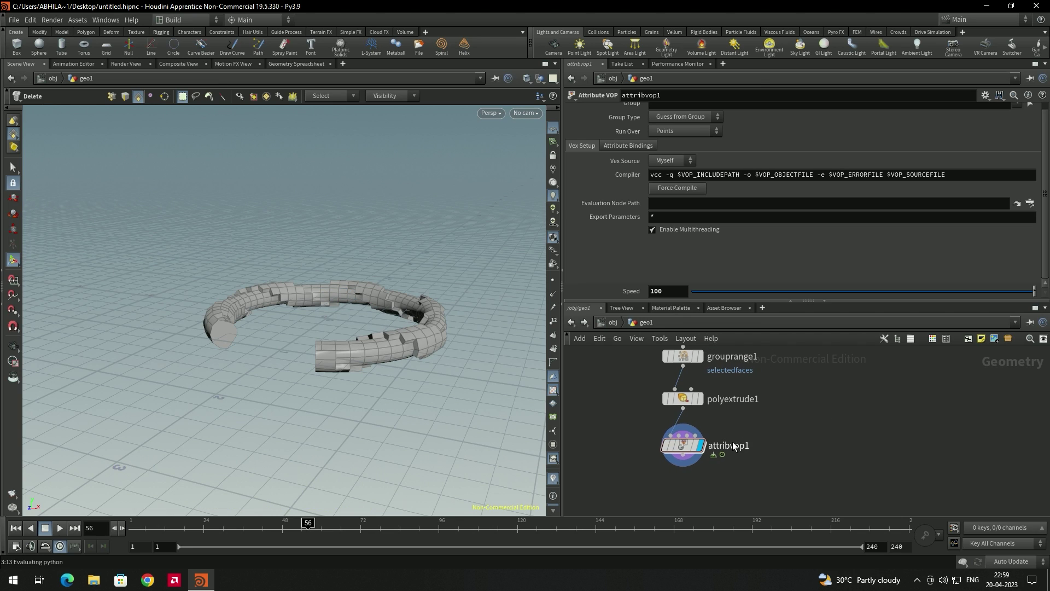
mouse_move(682, 450)
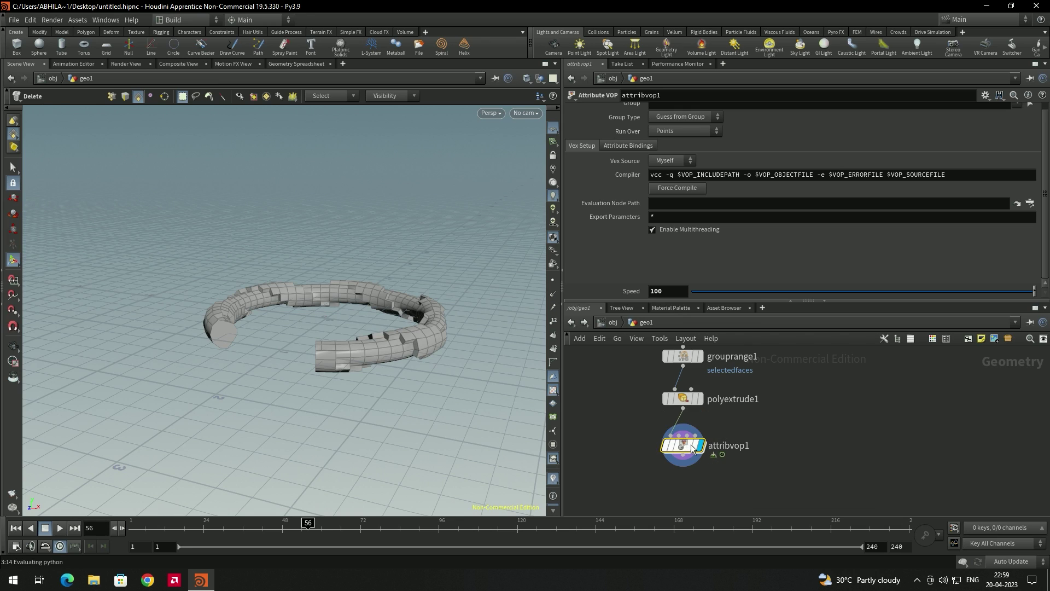
key(ctrl+c)
key(ctrl+v)
drag(770, 446, 797, 445)
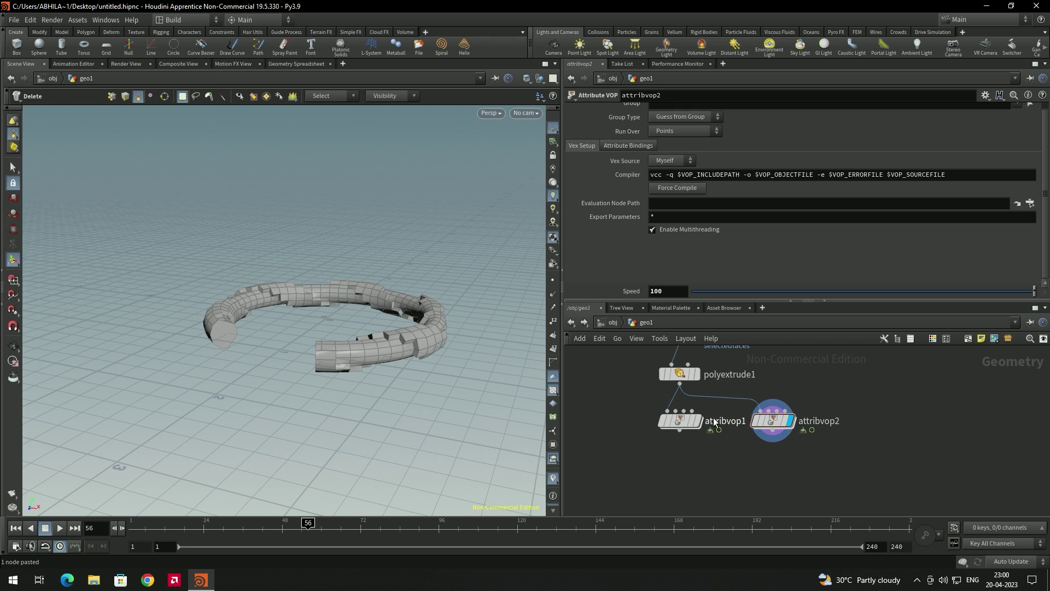
Add a Merge node below the two Attribute VOPs, connect both outputs to it, and display the merged result.
key(Tab)
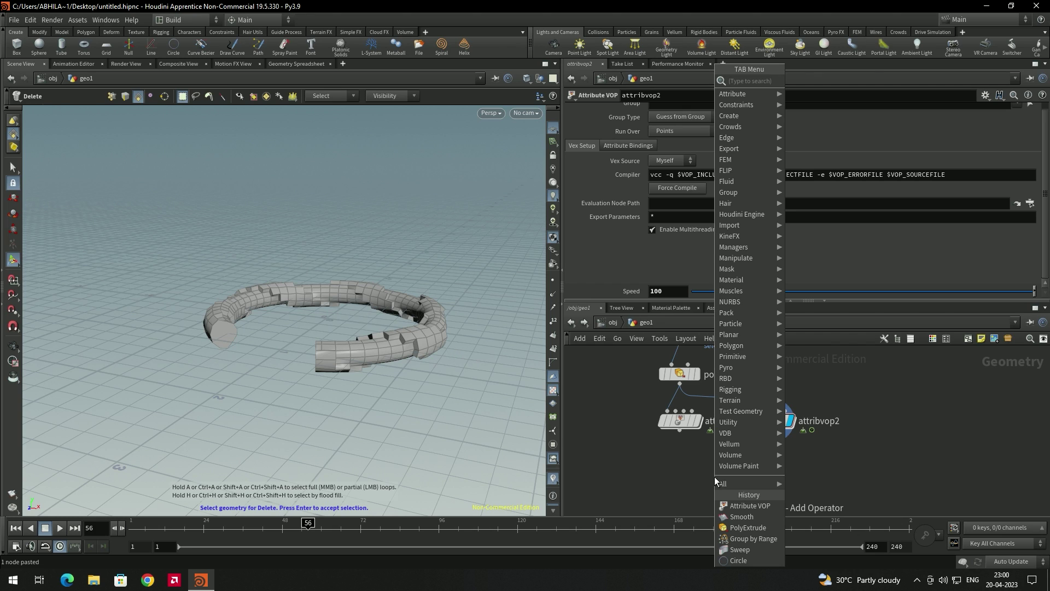
text(mer)
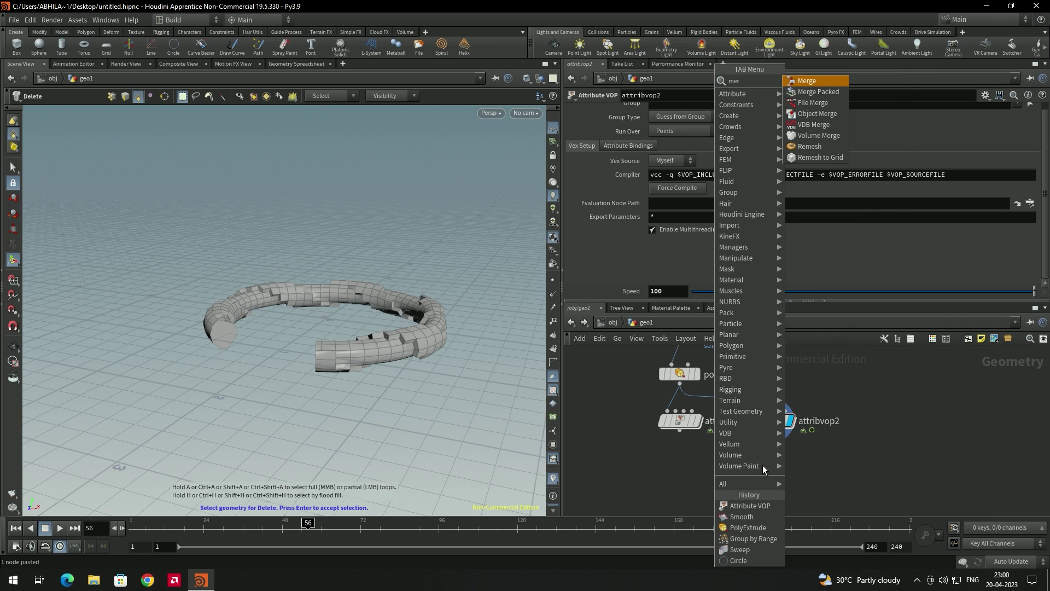
click(807, 81)
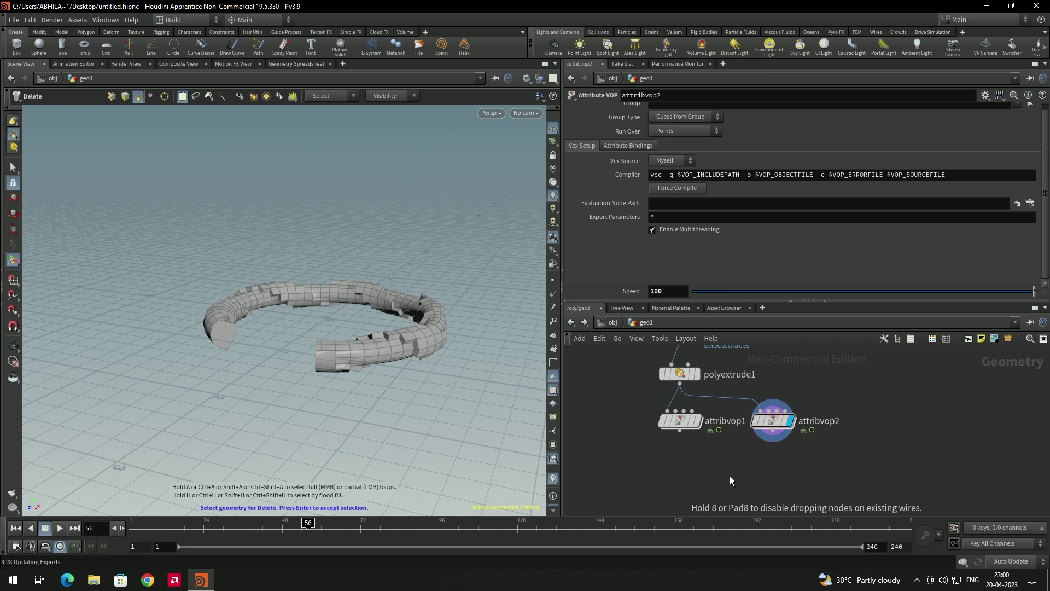
click(728, 475)
drag(680, 433, 729, 466)
drag(772, 432, 731, 466)
click(746, 476)
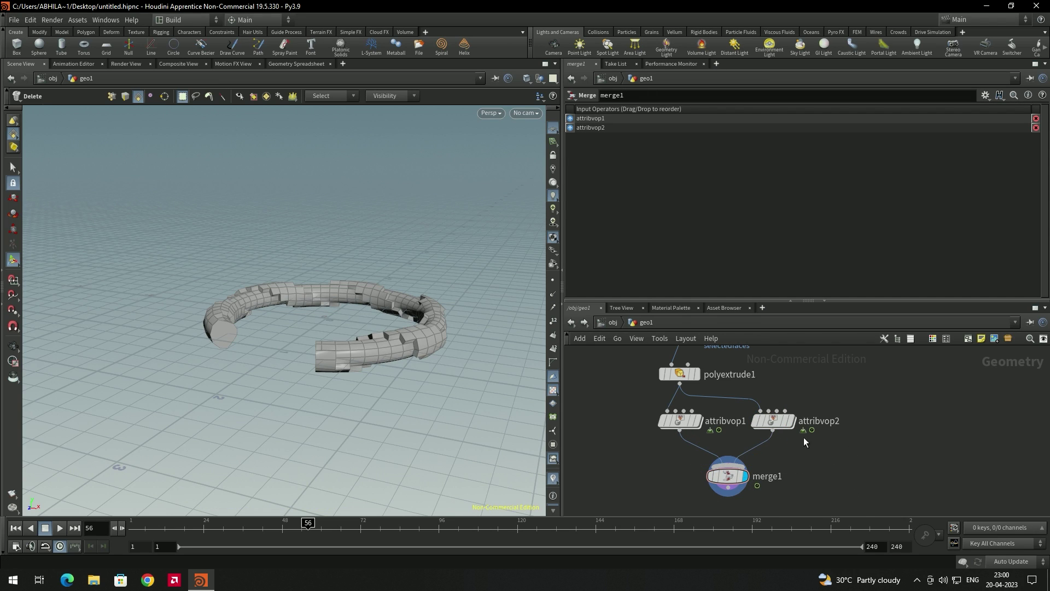
Insert a Transform node on the wire between attribvop2 and merge1.
click(791, 421)
mouse_move(774, 427)
drag(776, 424, 784, 405)
key(Tab)
text(tr)
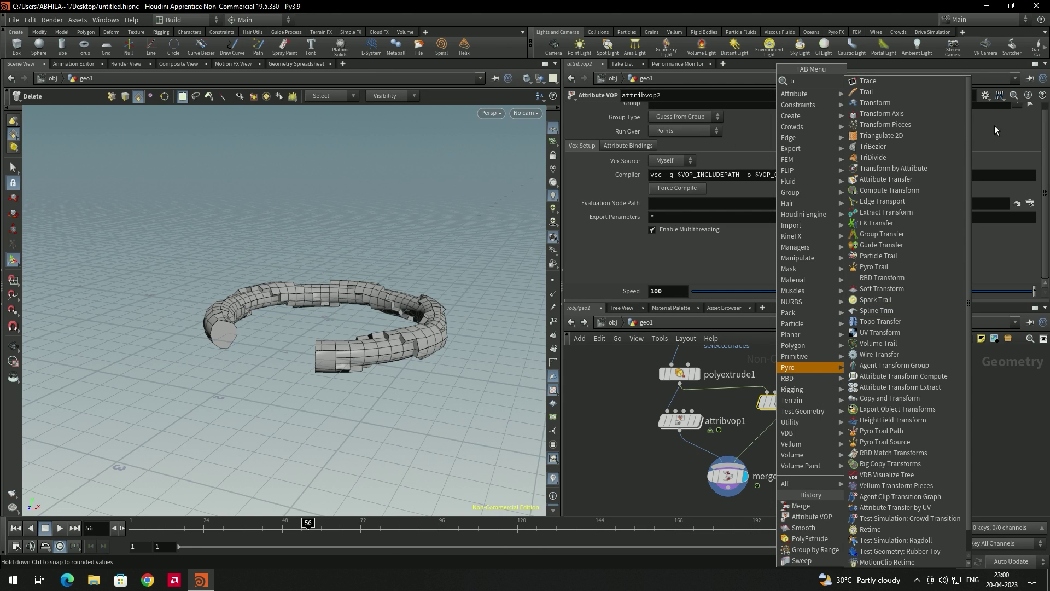
click(907, 113)
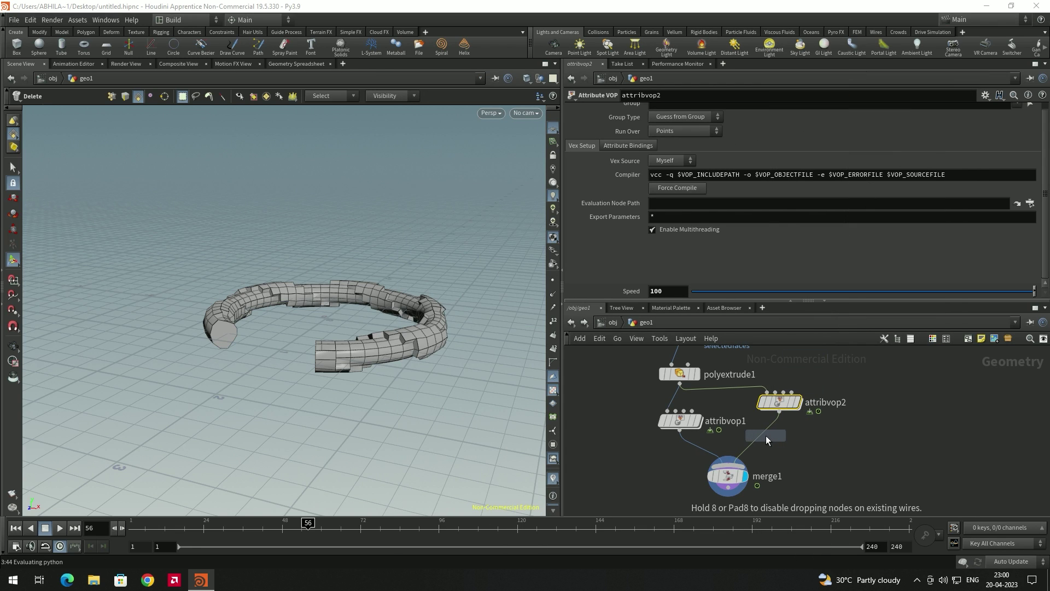
click(763, 435)
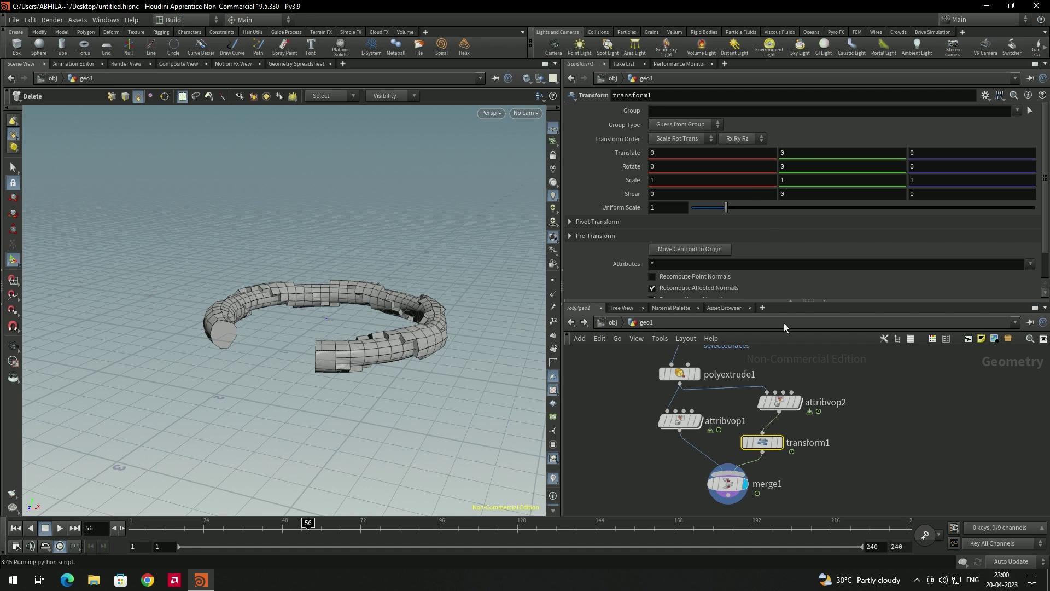
Set transform1's Uniform Scale to 0.62 and scrub the timeline back to frame 3 to check both rings.
drag(726, 207, 712, 208)
key(Escape)
drag(390, 267, 221, 281)
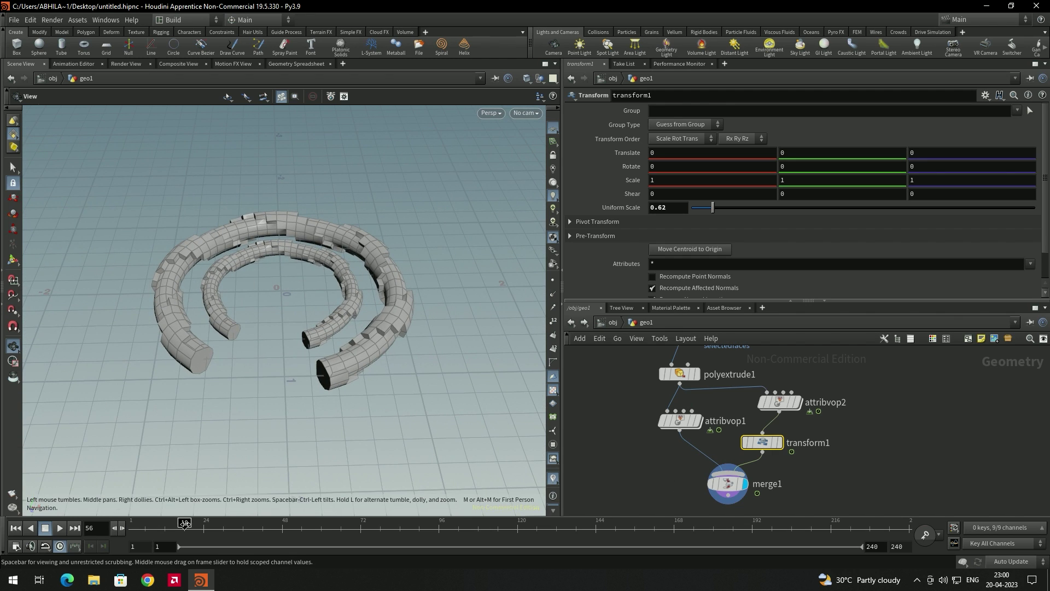
drag(182, 526, 136, 526)
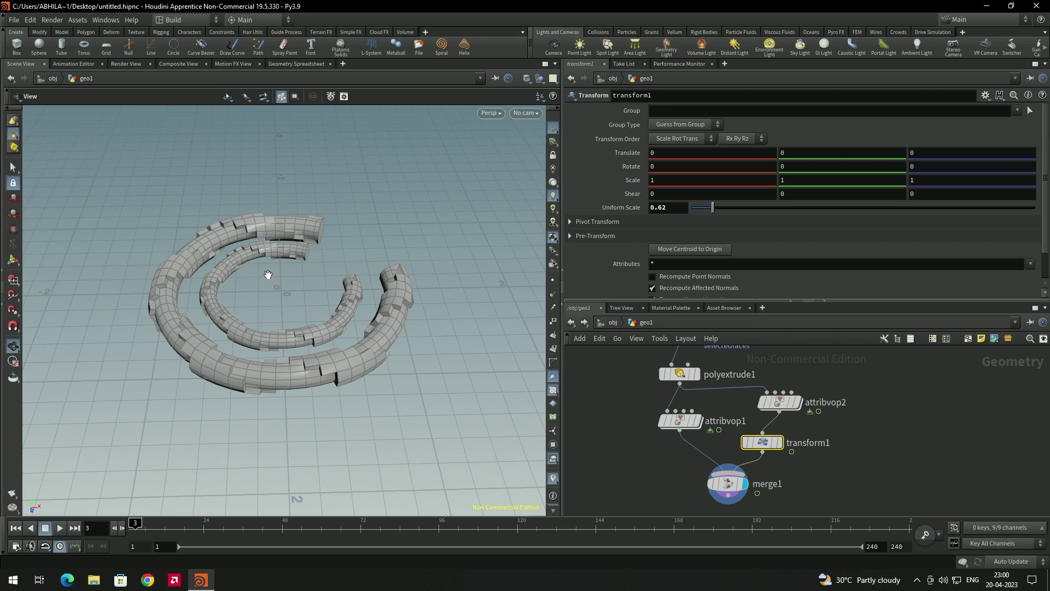
Try a Speed of 200 on attribvop2 and play the timeline to preview the inner ring's rotation.
click(780, 402)
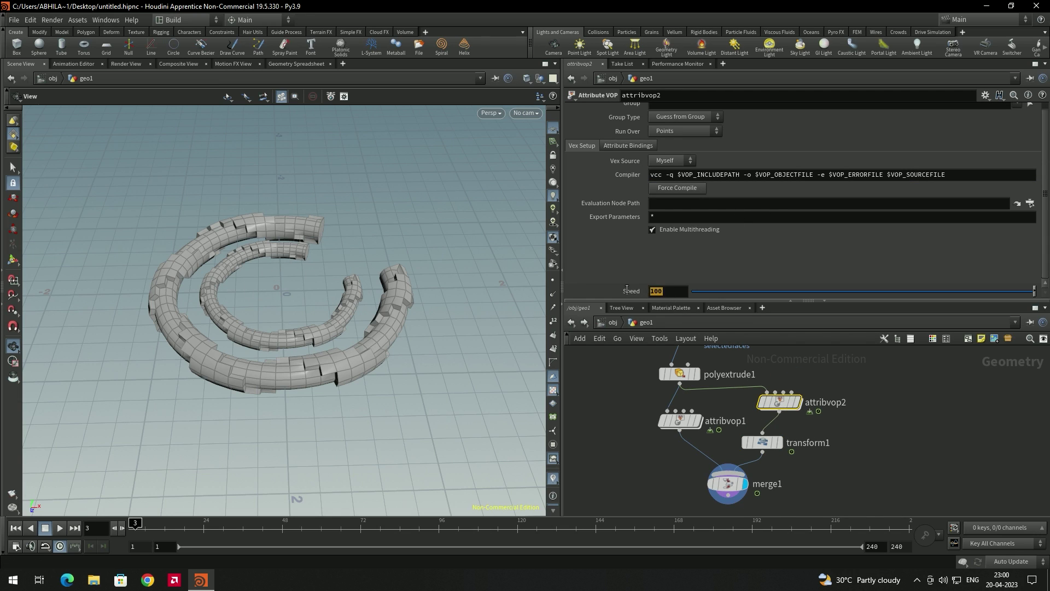
text(200)
key(Return)
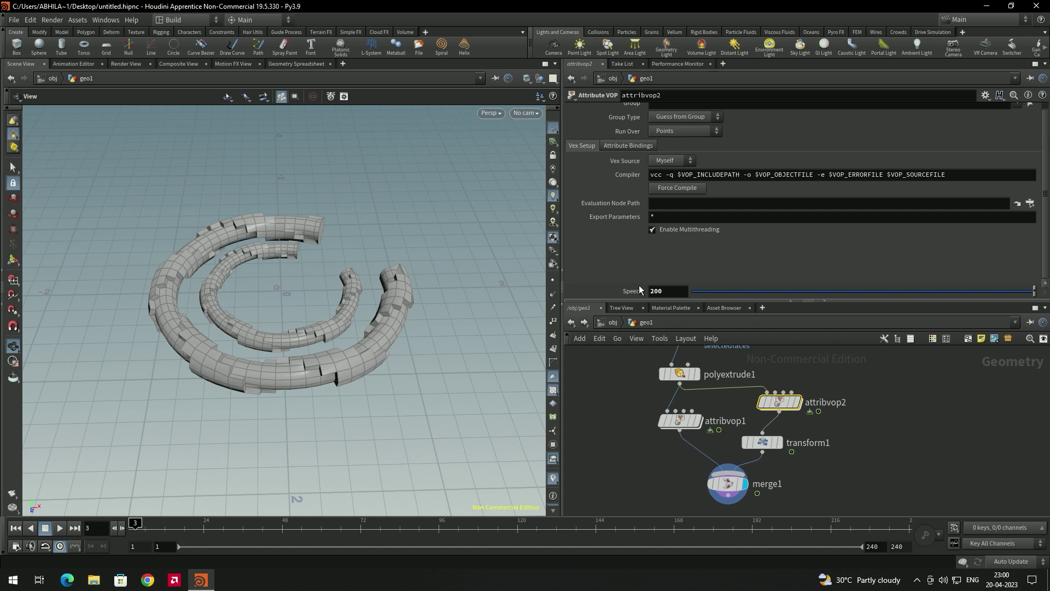
click(60, 529)
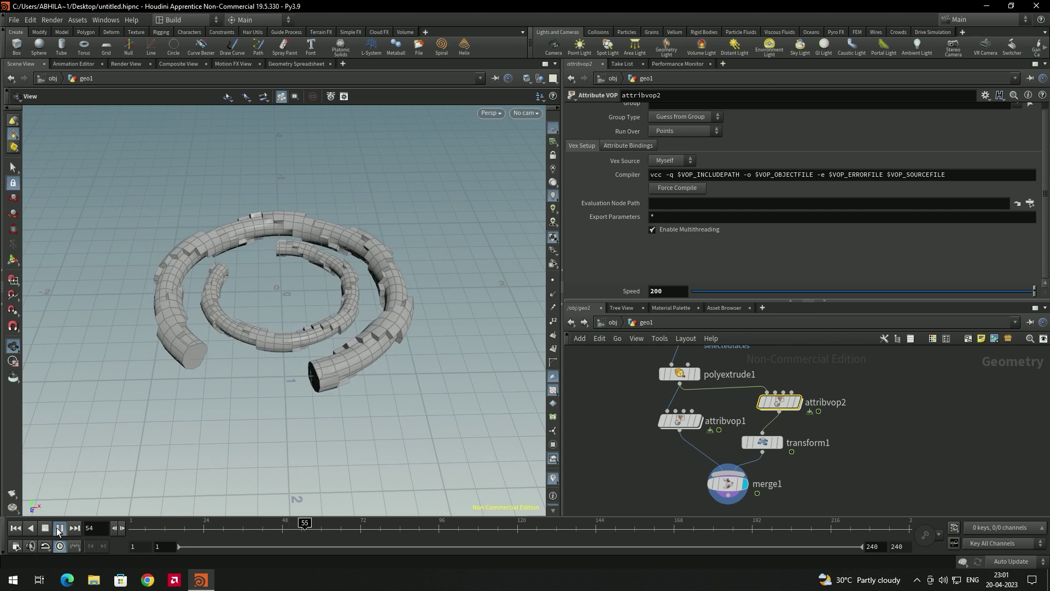
click(45, 528)
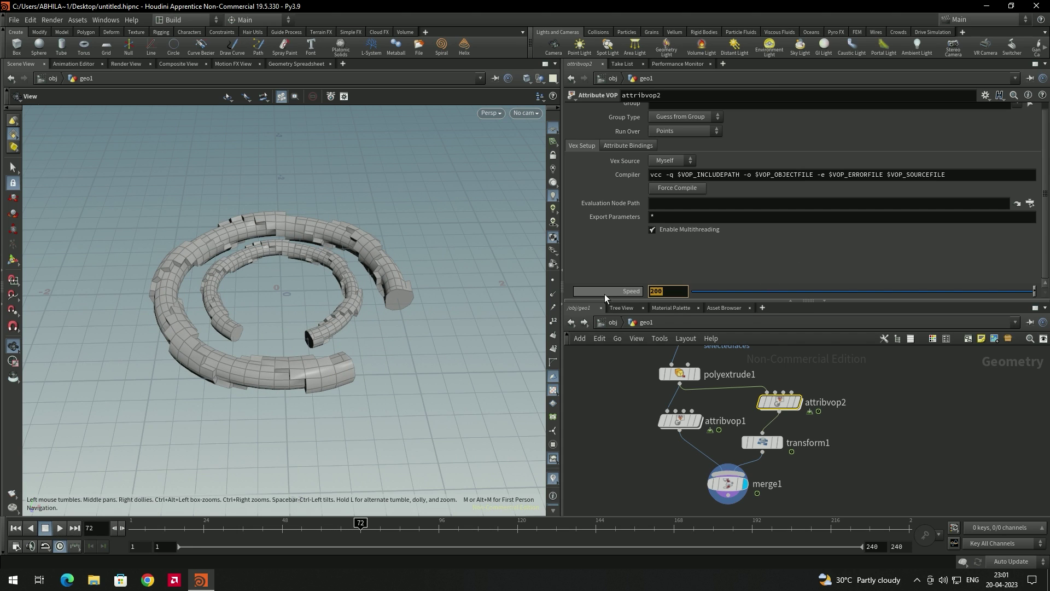
Set the Speed of attribvop2 to 150 and preview the rotation of both rings in the timeline.
text(150)
key(Return)
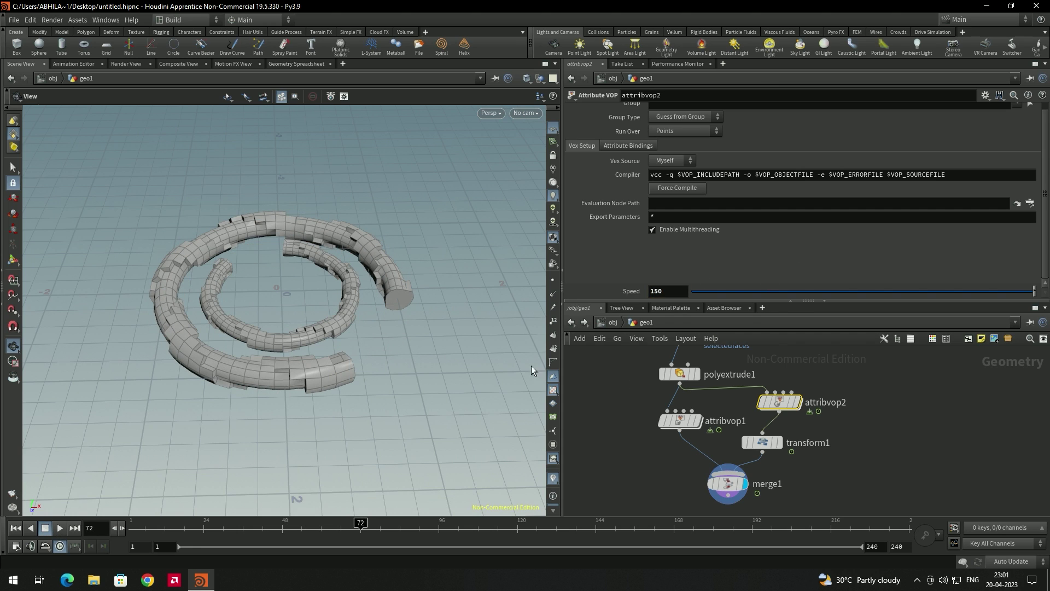
click(60, 533)
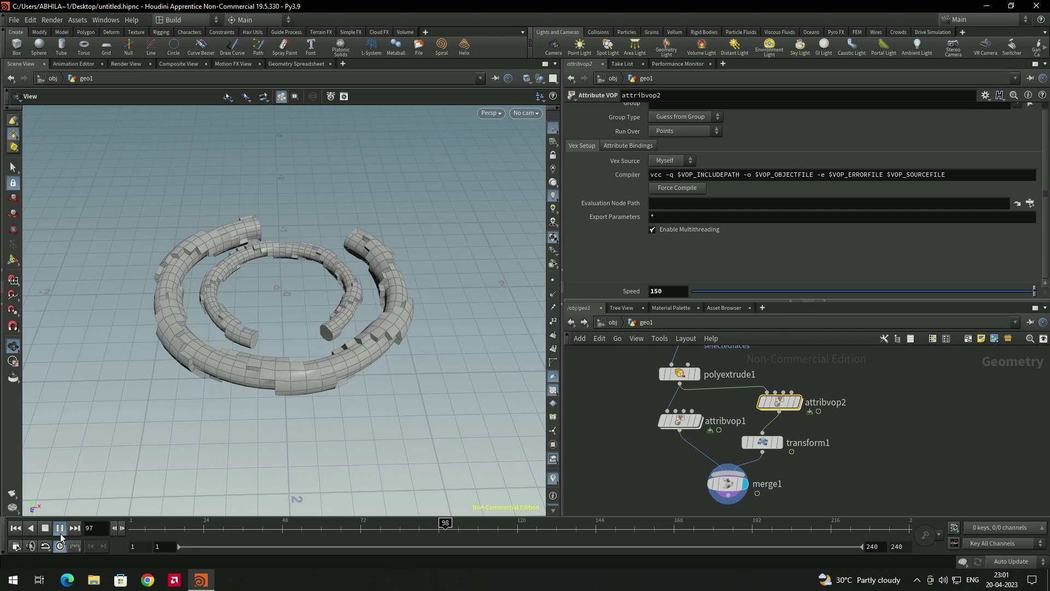
click(60, 533)
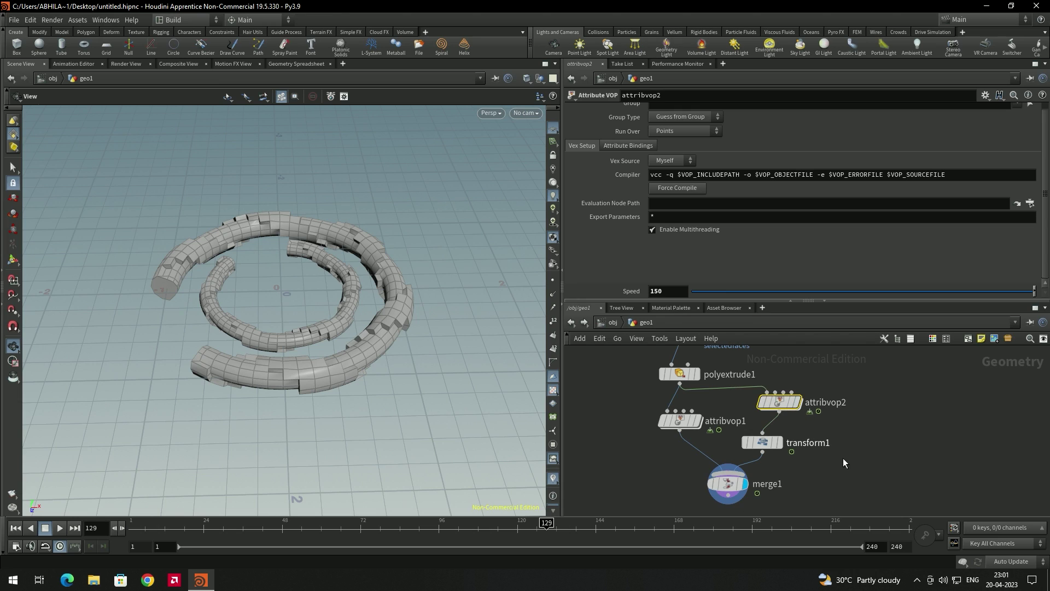
Duplicate the attribvop2 node, keeping one copy beside the original with its input wired from polyextrude1.
mouse_move(810, 409)
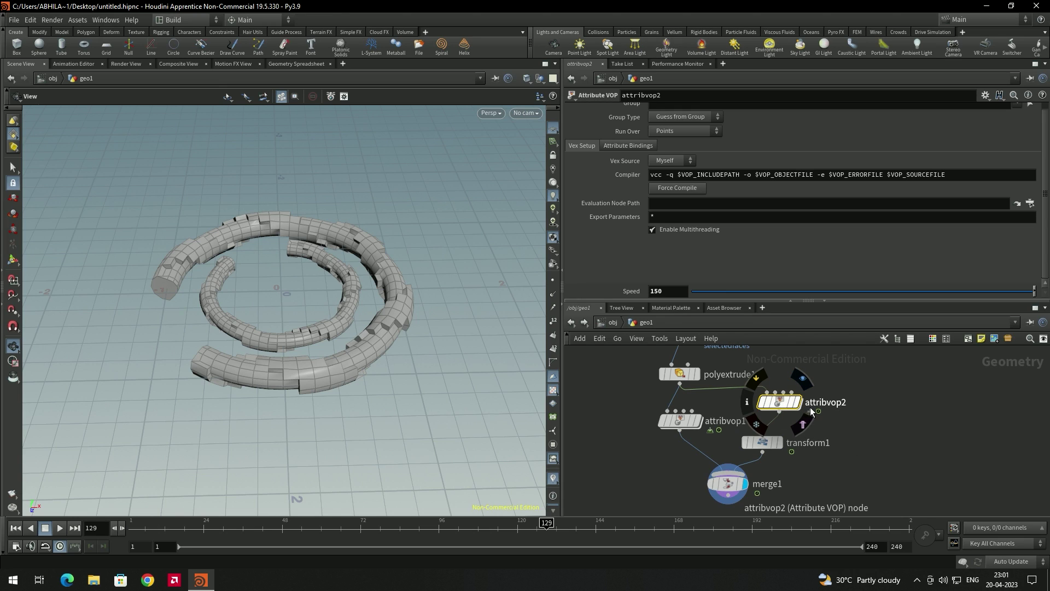
key(ctrl+v)
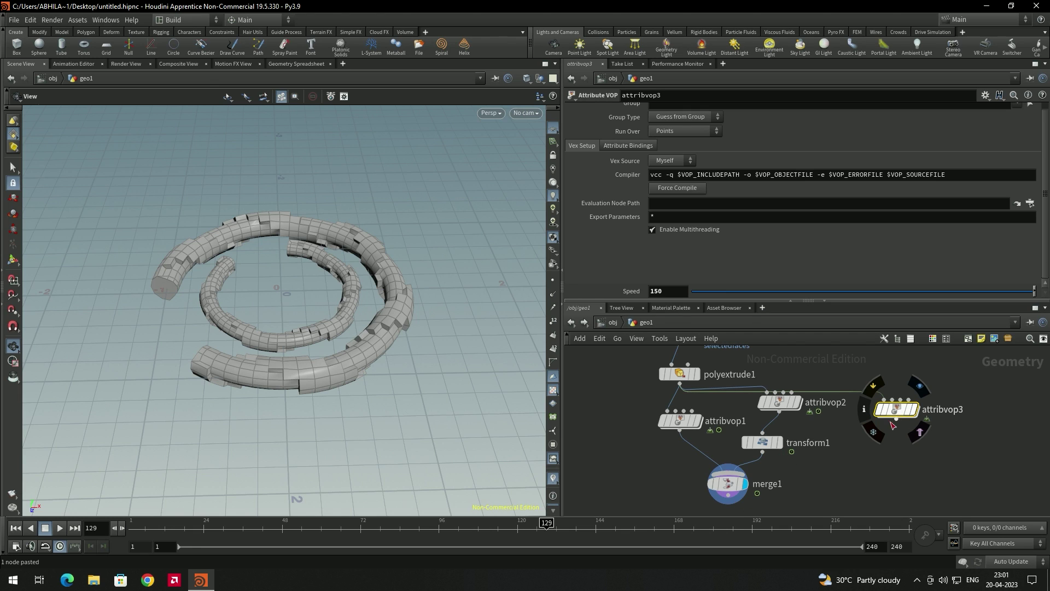
key(ctrl+z)
Add a Transform node below attribvop3 and wire the output of attribvop3 into it.
key(Tab)
text(TRA)
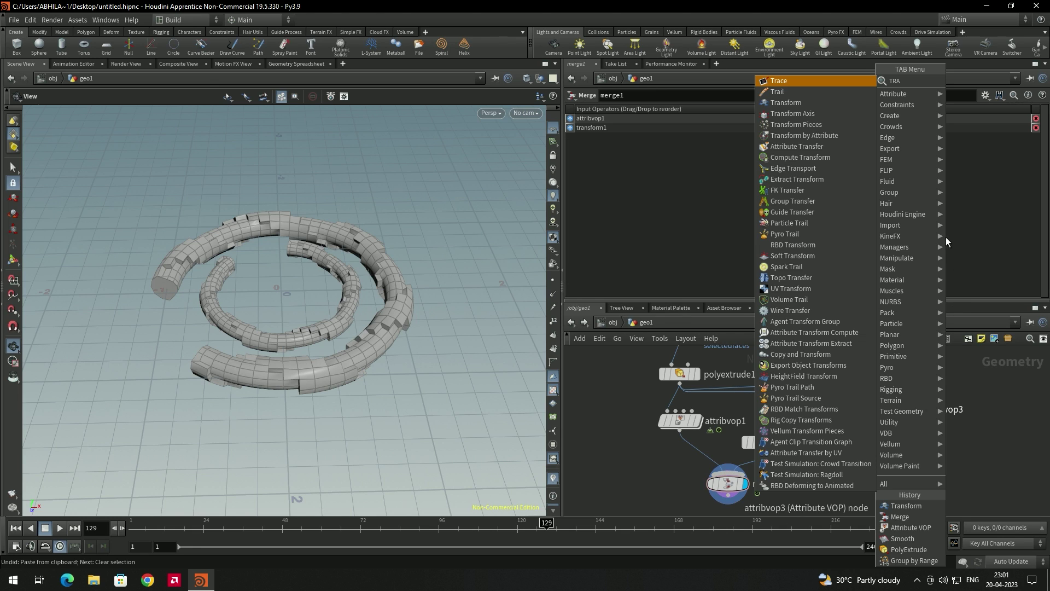
click(809, 102)
click(877, 460)
click(869, 469)
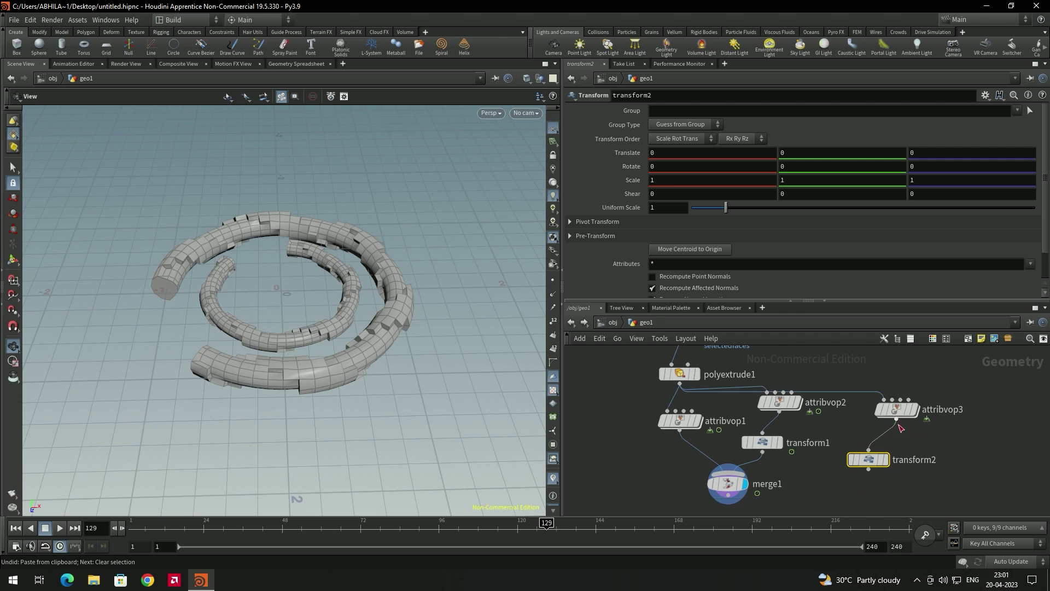
Connect transform2 to merge1 and set its Uniform Scale to 0.32.
click(743, 488)
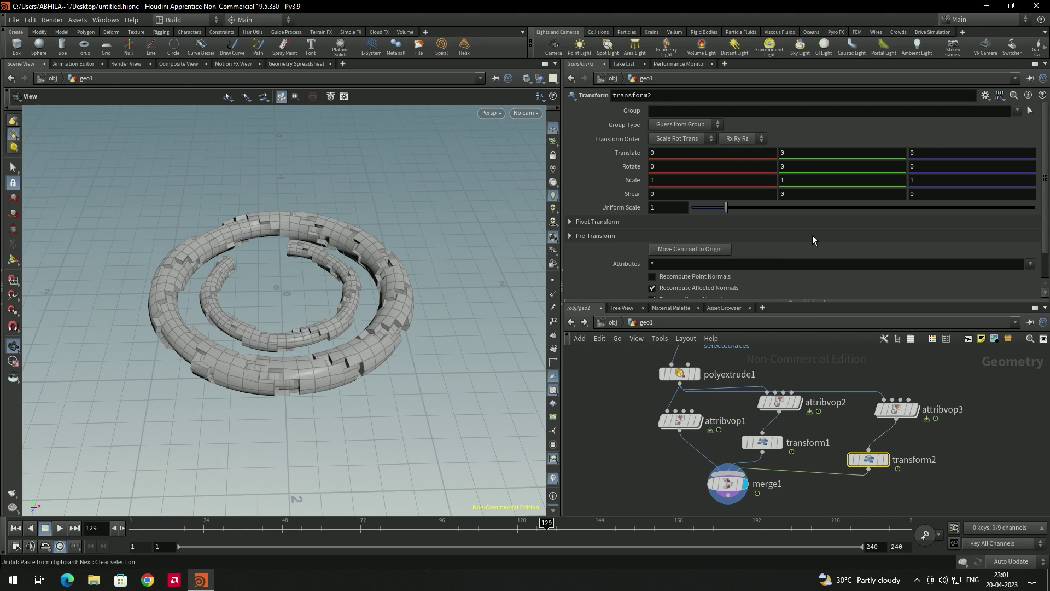
drag(722, 208, 703, 212)
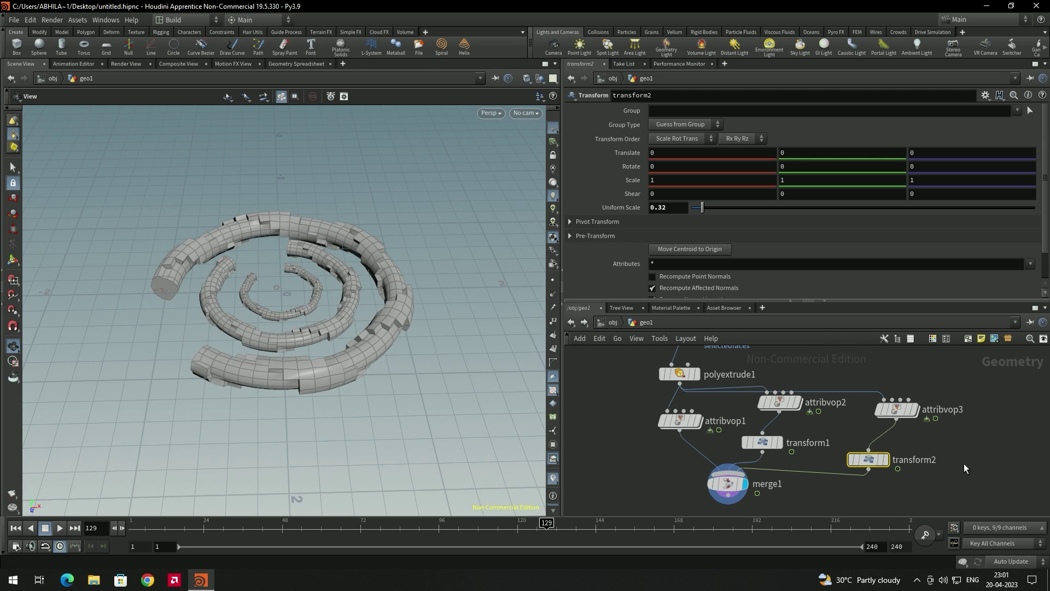
Set the Speed of attribvop3 to -100 and play the timeline to preview the rings.
click(898, 412)
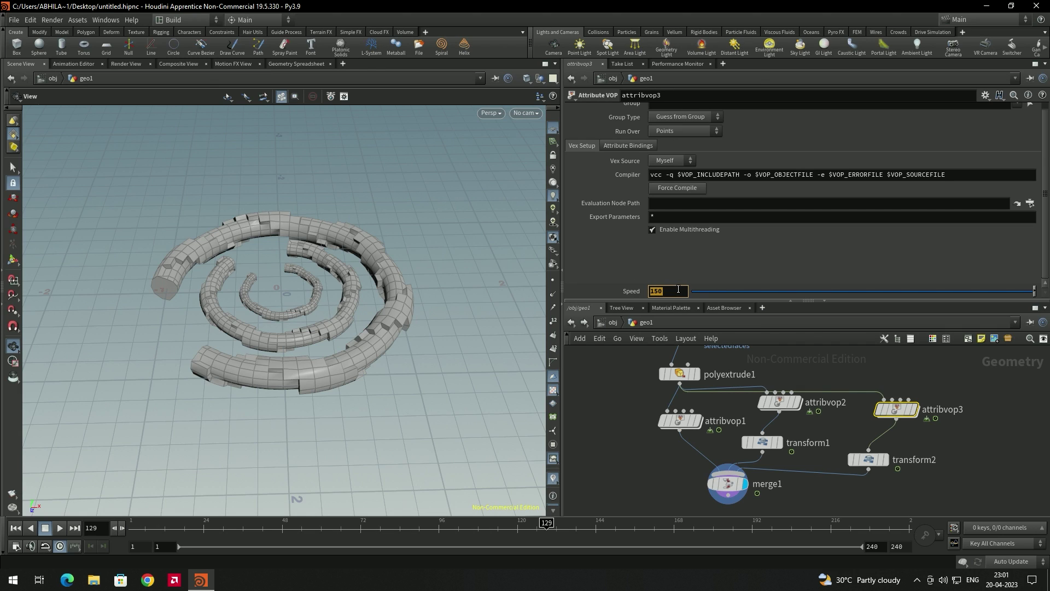
text(-100)
key(Return)
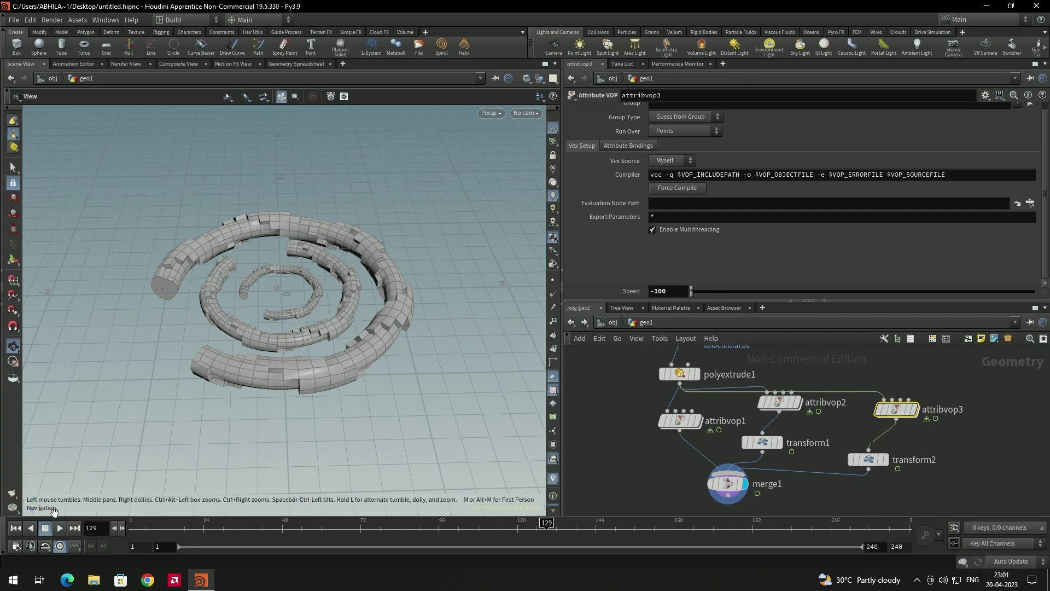
click(60, 529)
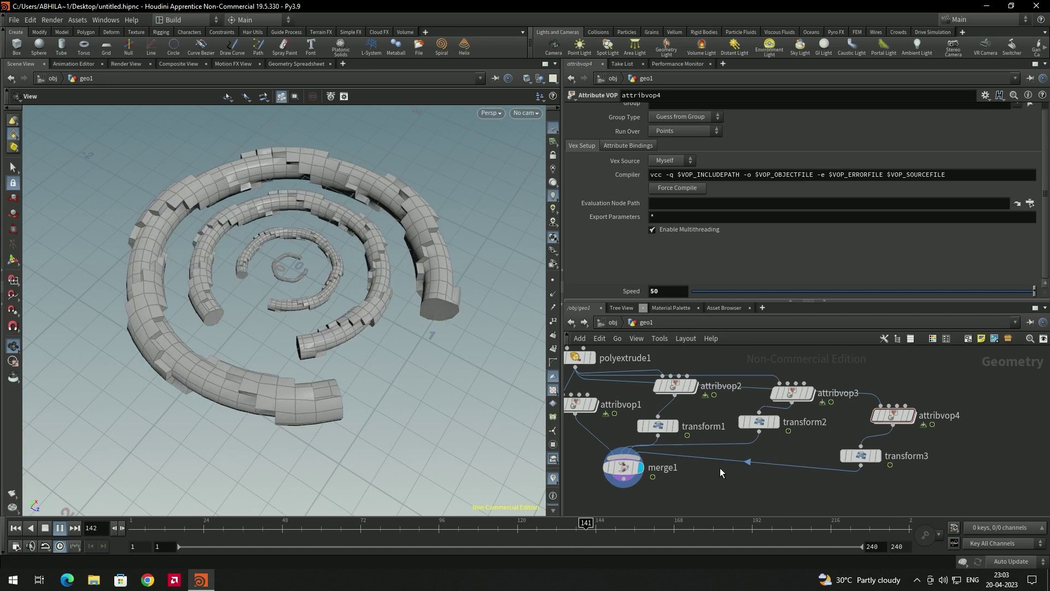
middle_drag(720, 468, 764, 471)
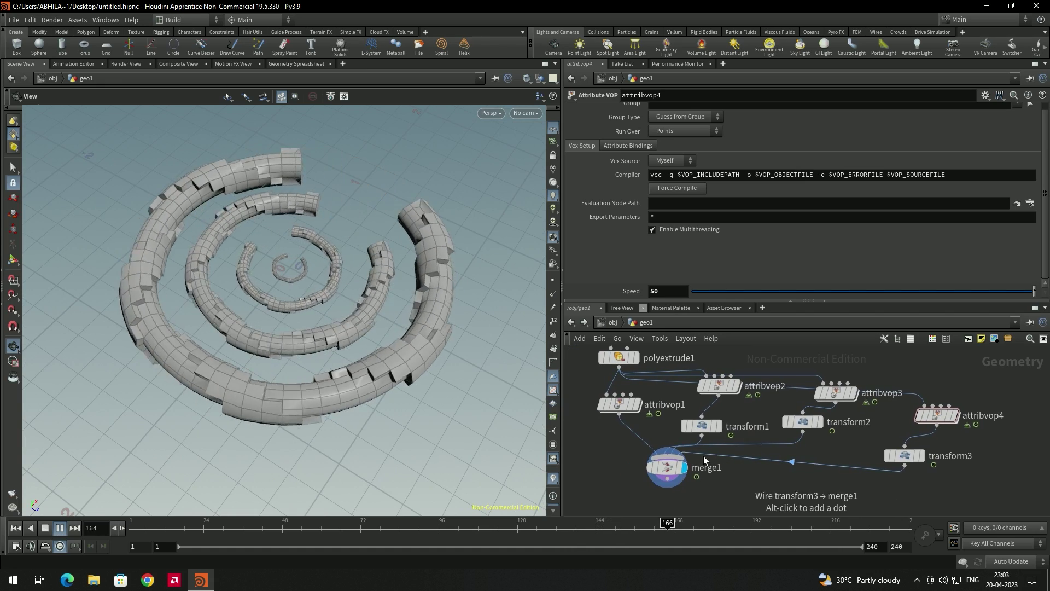